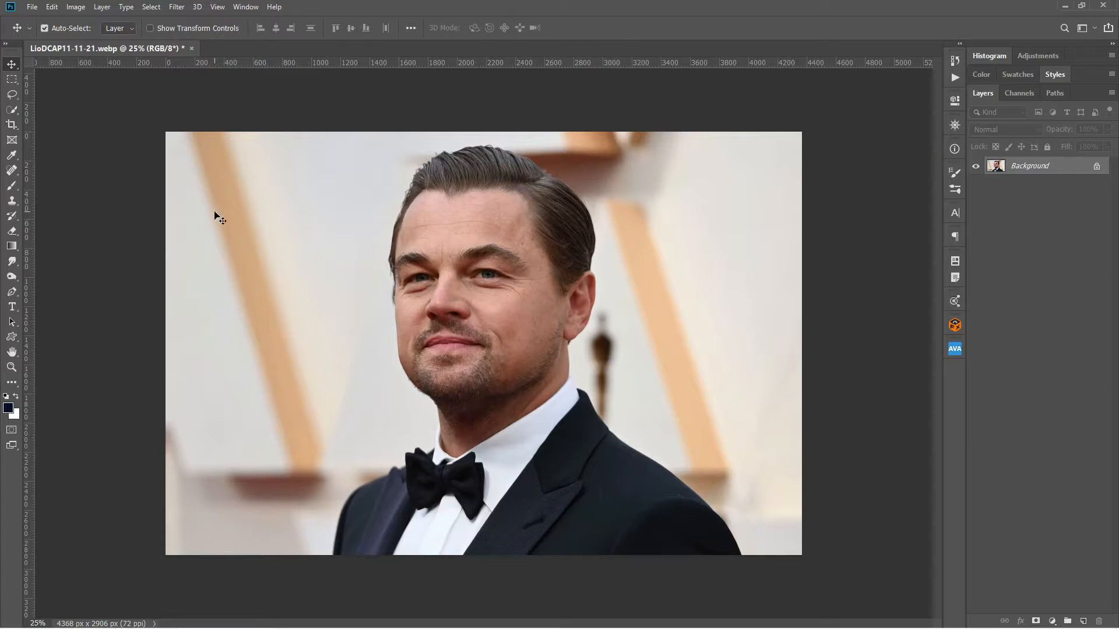
Select the man automatically with Select Subject and inspect the neck and collar edges in Quick Mask.
left_click(13, 112)
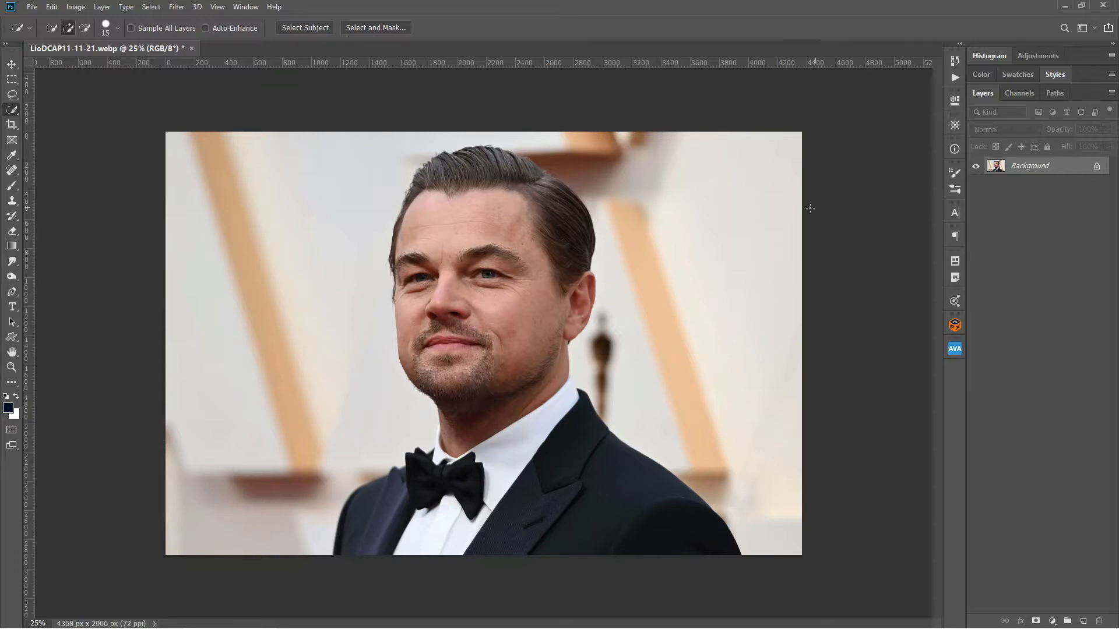
left_click(312, 32)
key("q")
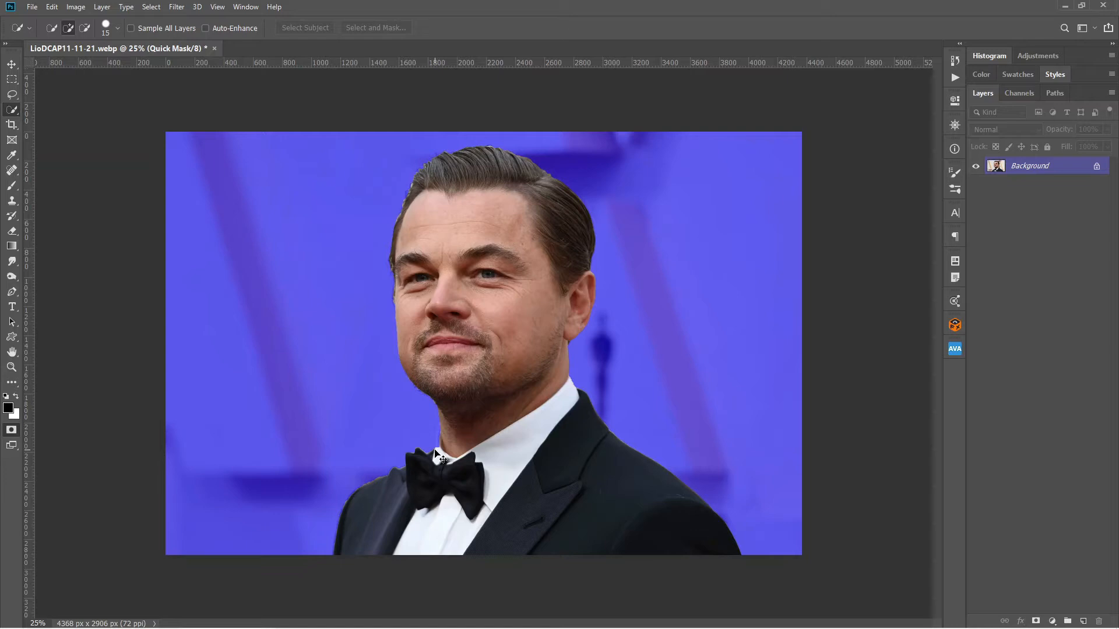
key("ctrl+1")
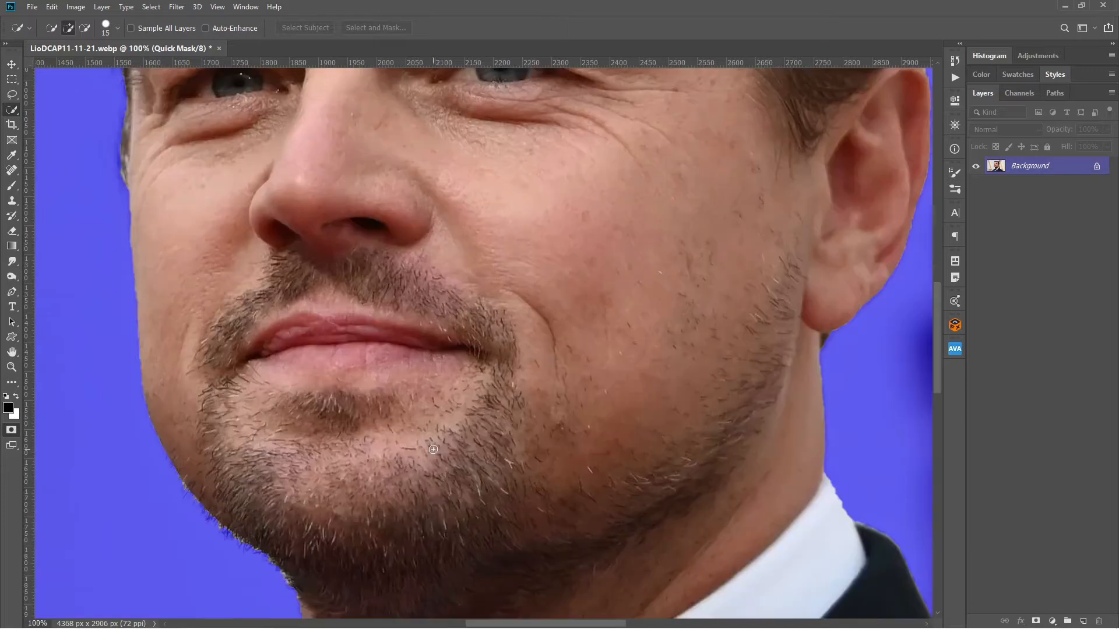
left_click_drag(412, 449, 659, 102)
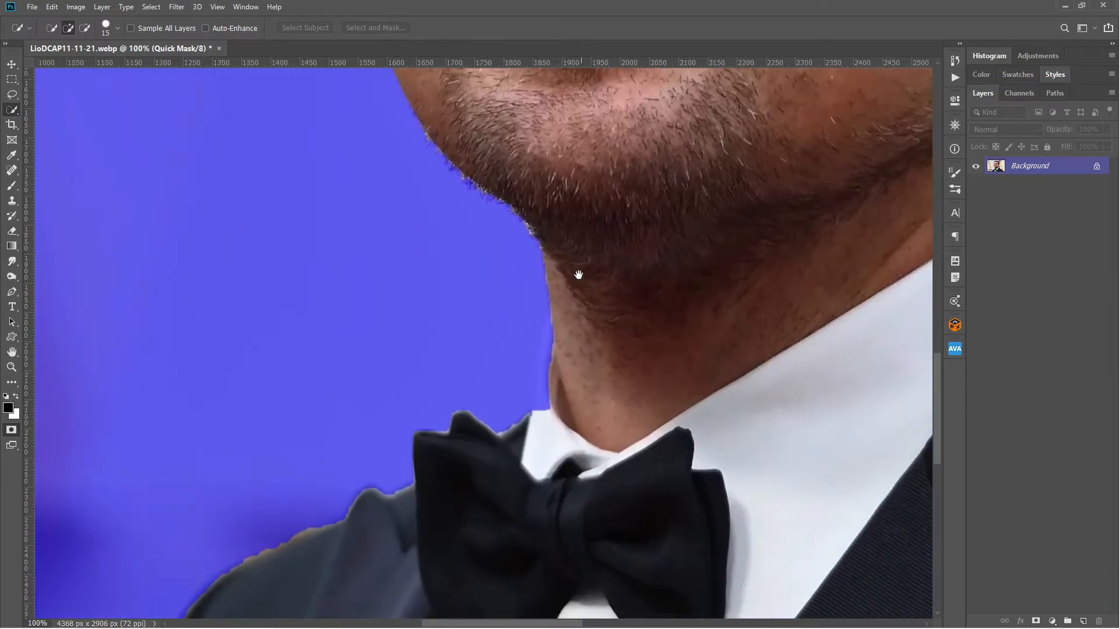
left_click_drag(567, 350, 615, 326)
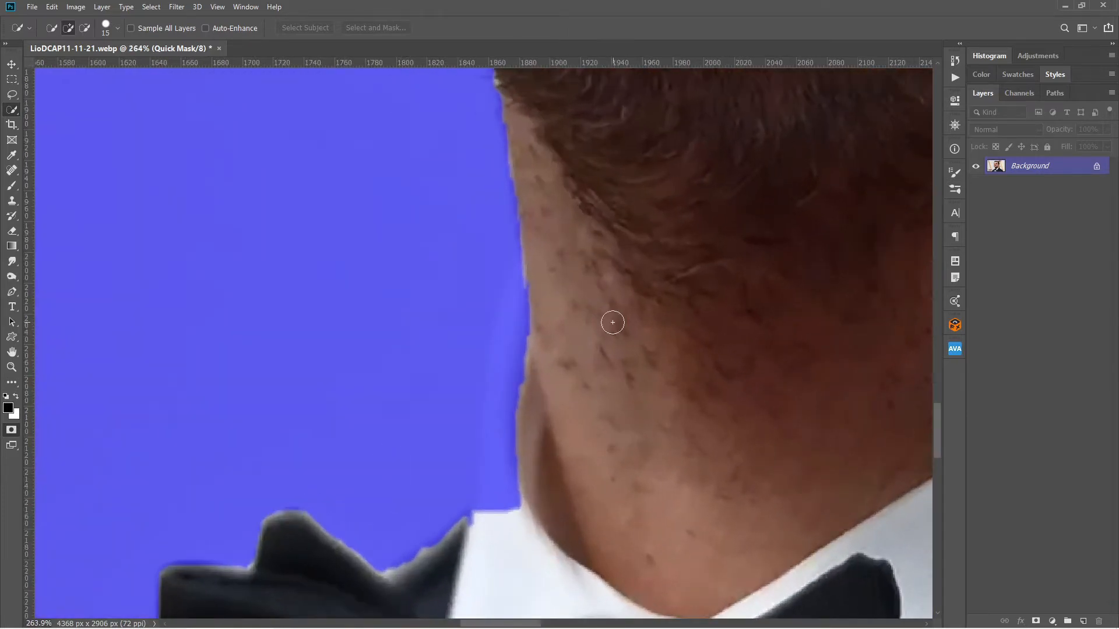
Exit Quick Mask and add the missing white collar strip on the left side of the neck to the selection.
key("q")
left_click_drag(535, 257, 475, 516)
left_click_drag(536, 385, 488, 522)
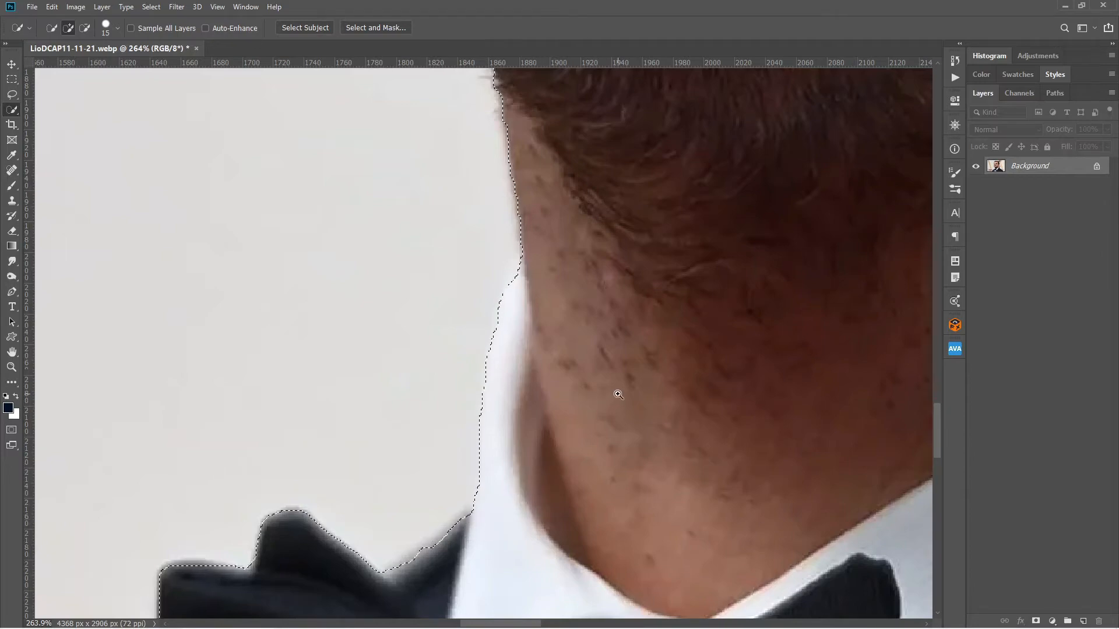
Use the Lasso to add the missing collar corner on the right side of the neck to the selection.
left_click_drag(602, 402, 523, 428)
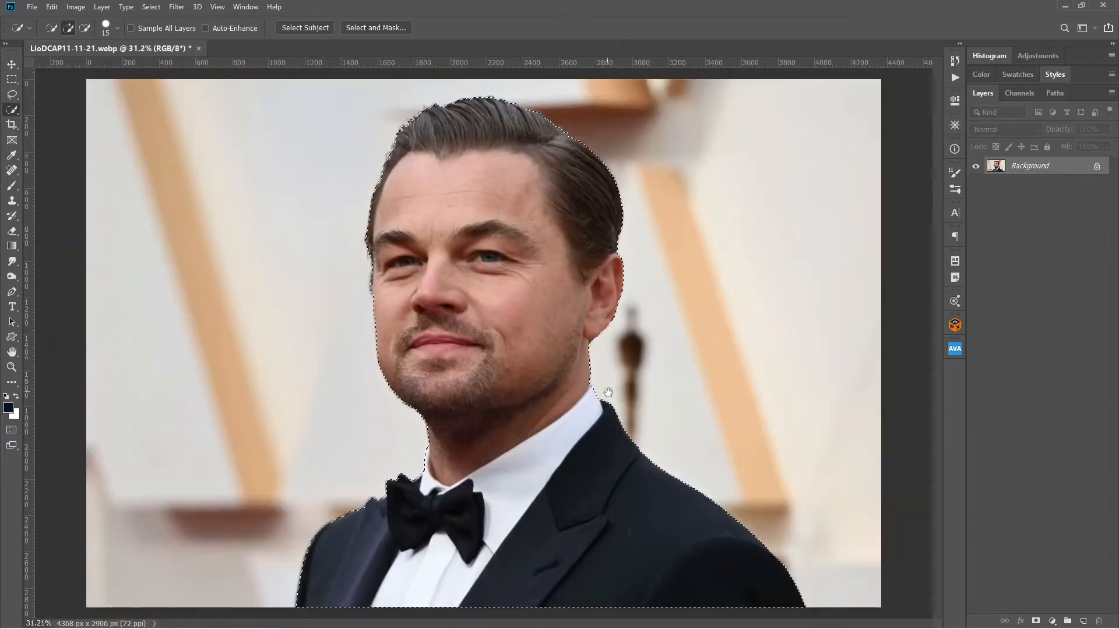
left_click_drag(563, 376, 692, 376)
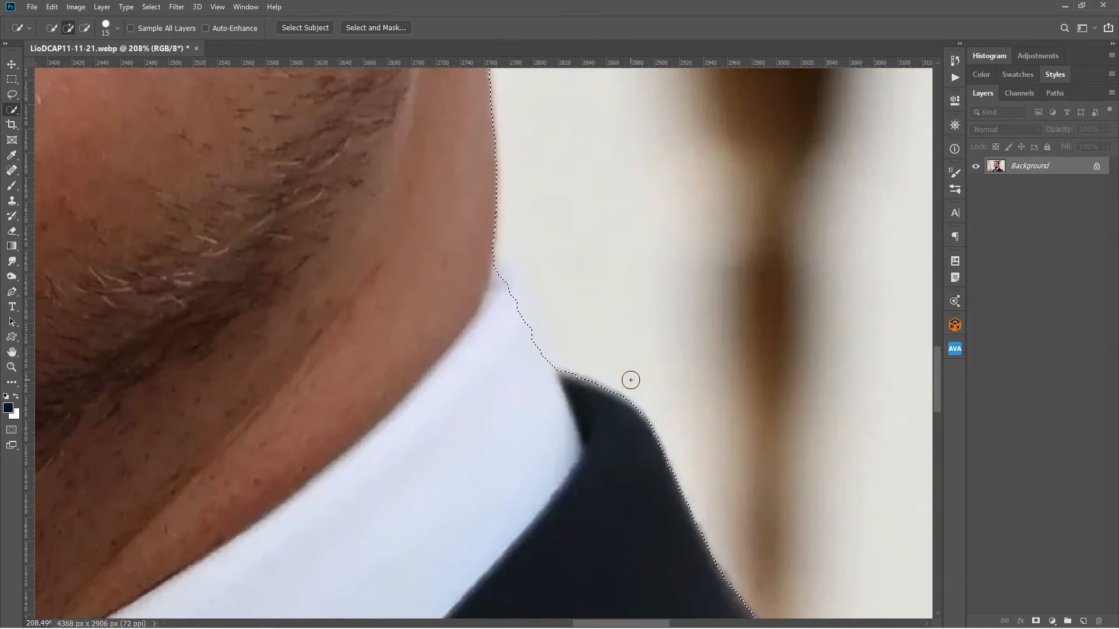
key("l")
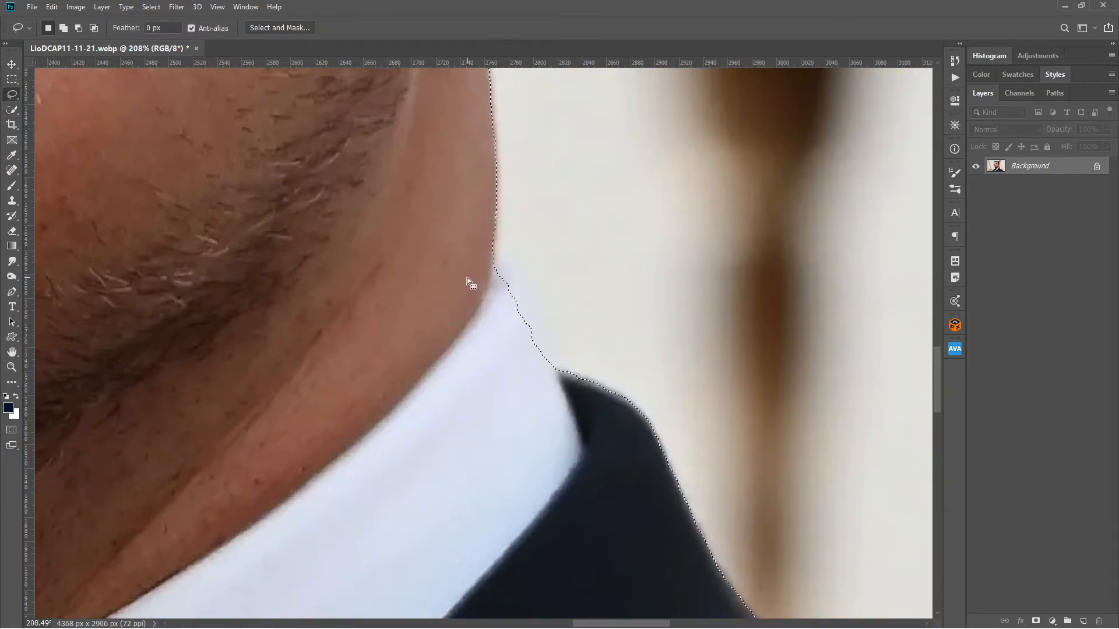
mouse_move(464, 276)
left_mouse_down()
mouse_move(499, 263)
mouse_move(535, 330)
left_mouse_up()
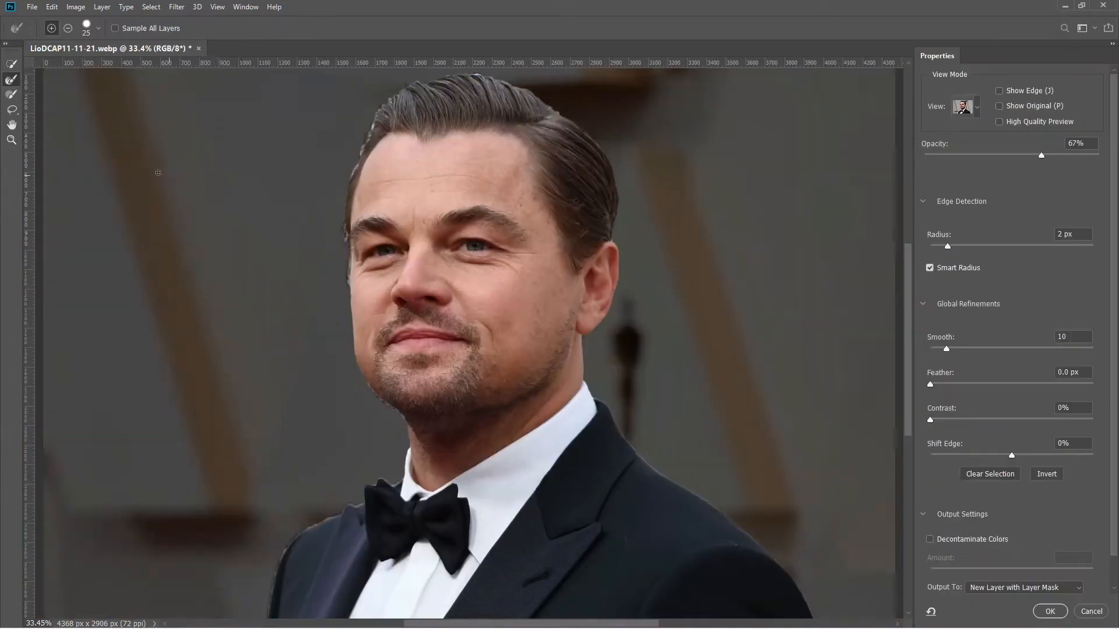
Refine the selection with Smart Radius, radius 2 px and smooth 10, and output it to a new layer with layer mask.
scroll(718, 447, "up", 5)
scroll(718, 447, "down", 3)
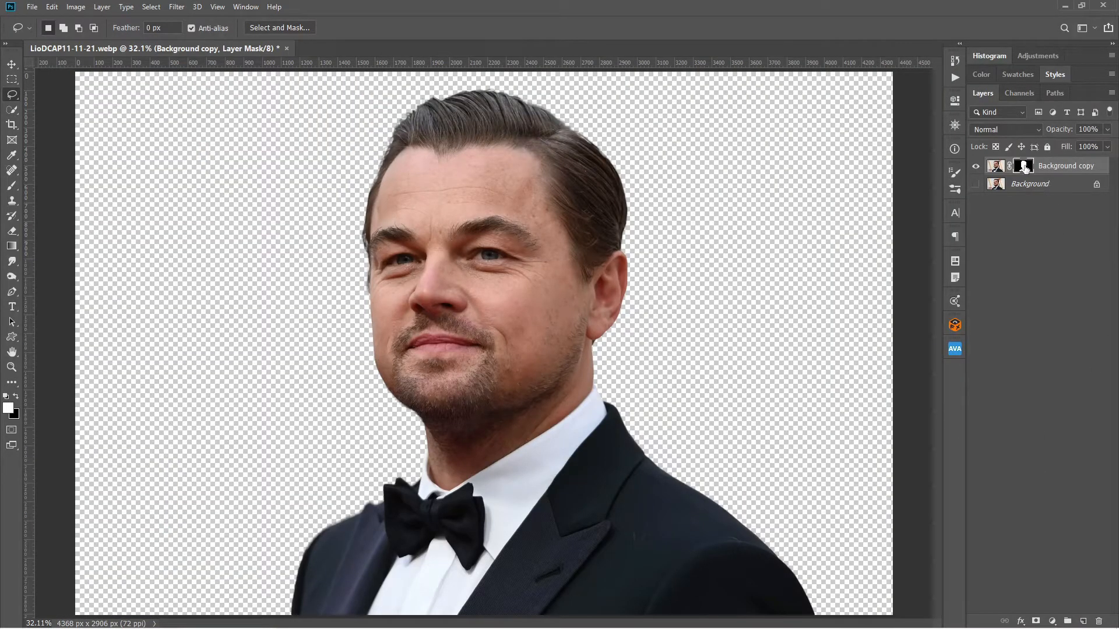
Duplicate the masked cut-out layer, then lock and hide the lower Background copy as a backup.
key("ctrl+j")
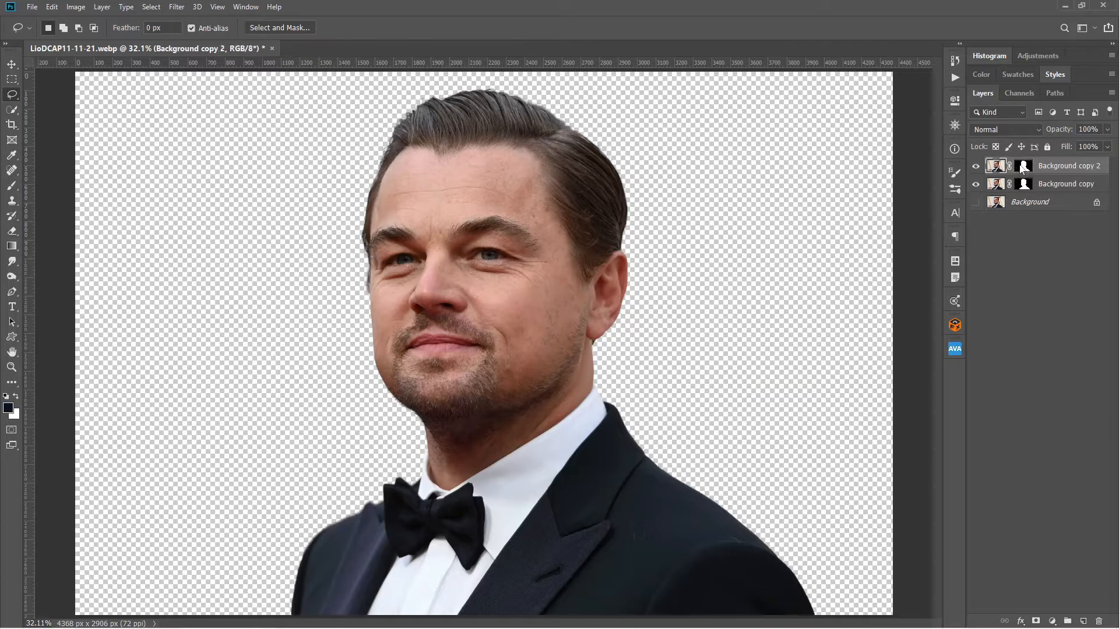
left_click(976, 184)
left_click(976, 184)
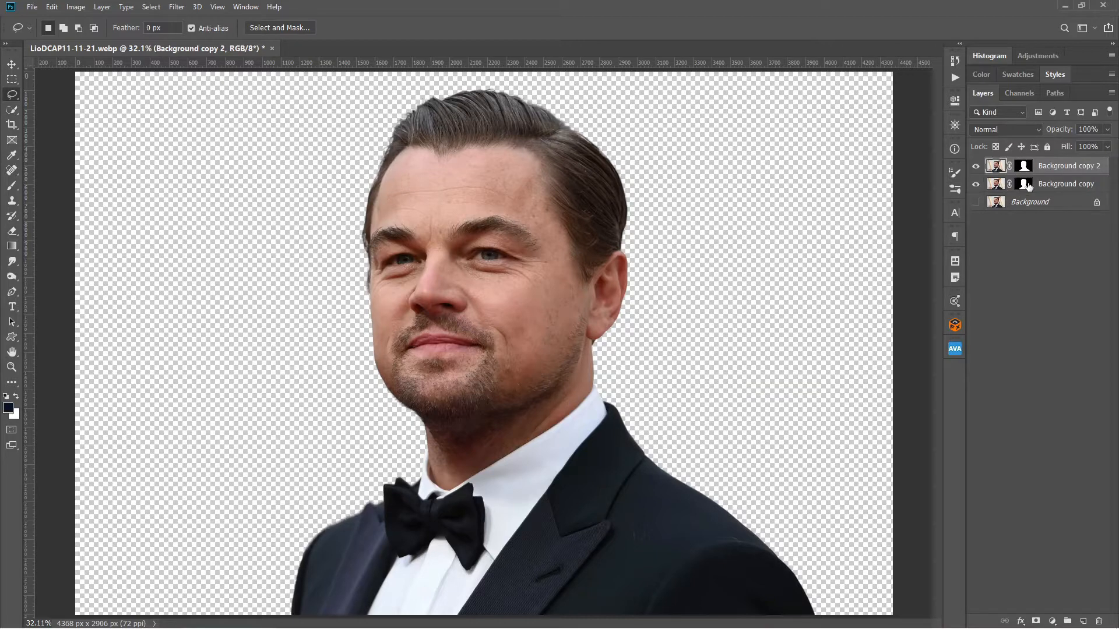
left_click(1055, 185)
left_click(976, 184)
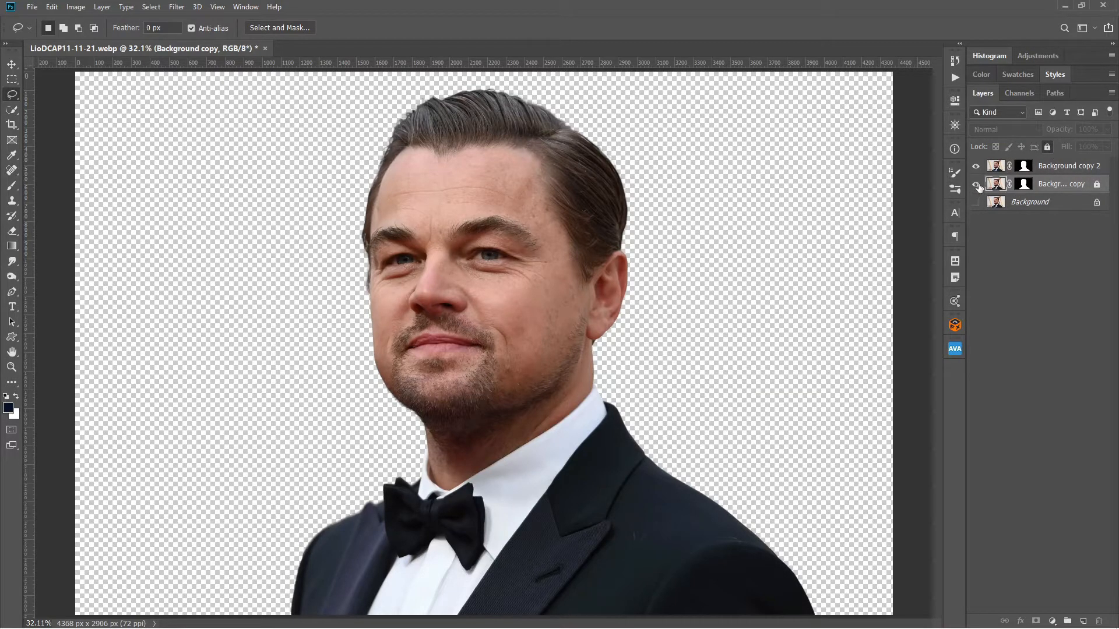
Apply the layer mask on Background copy 2.
left_click(1024, 166)
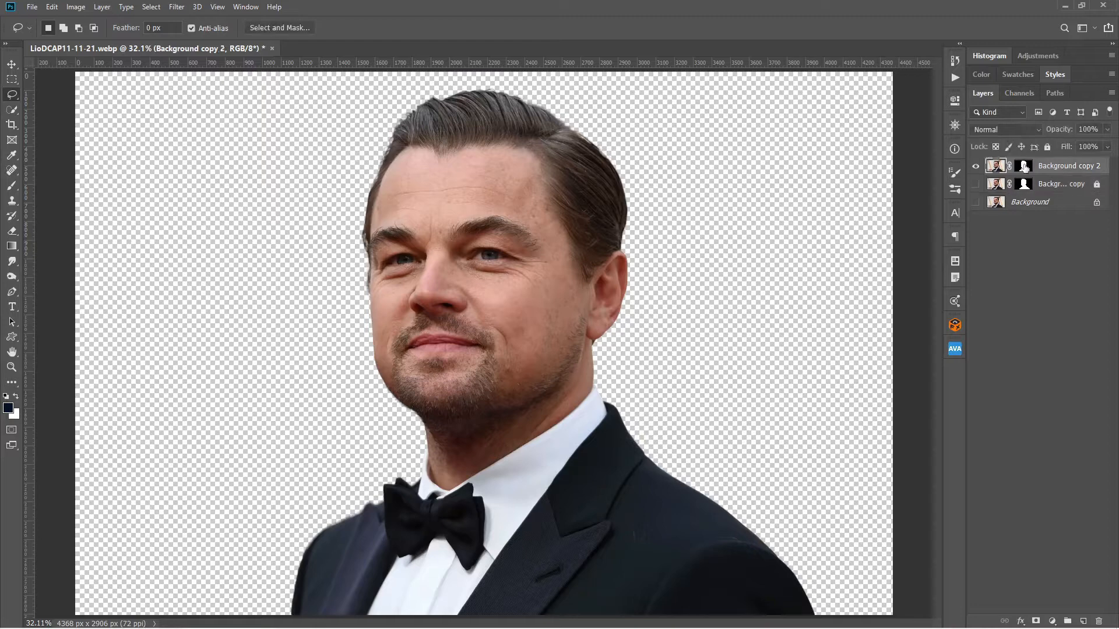
right_click(1024, 167)
left_click(1041, 200)
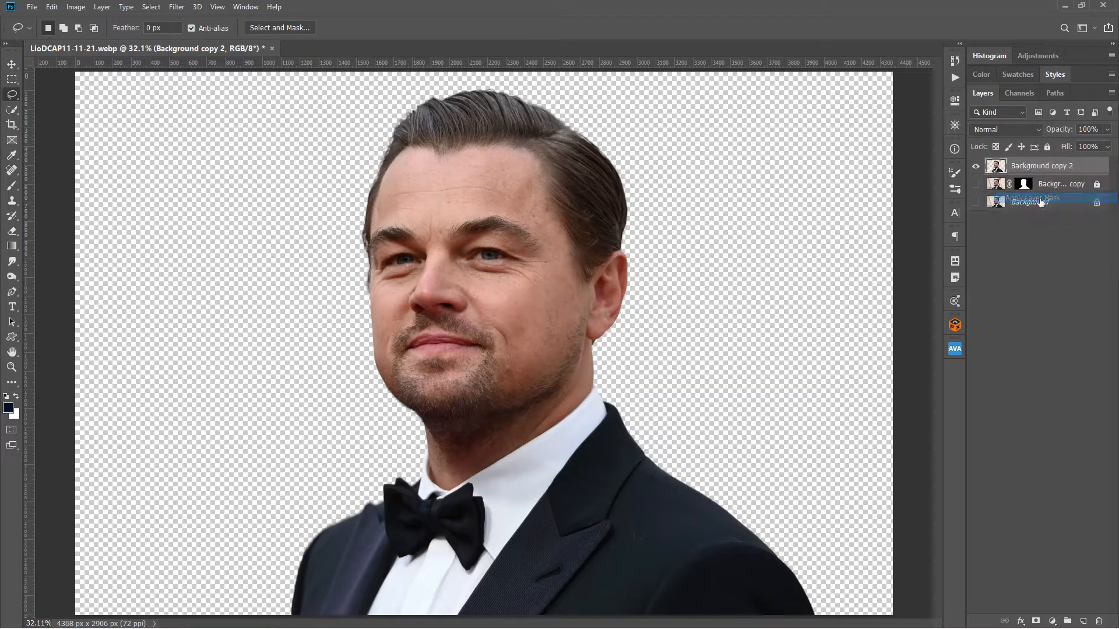
Sharpen the cut-out portrait with Unsharp Mask at amount 396%, radius 4.5 pixels and threshold 0.
left_click(18, 64)
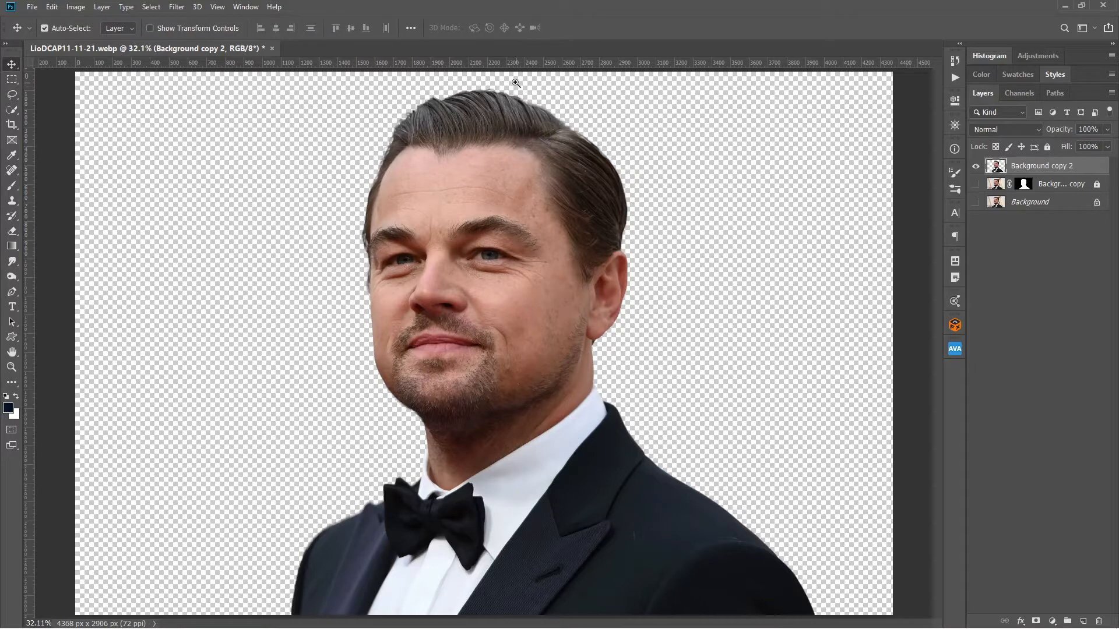
key("ctrl+space")
left_click_drag(514, 82, 533, 80)
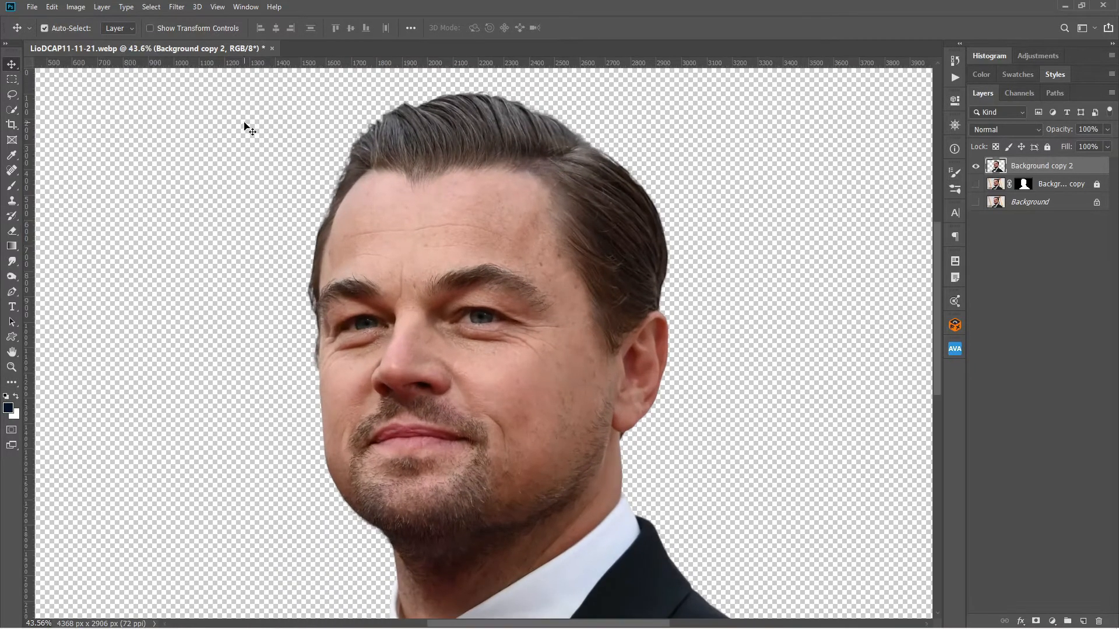
left_click(177, 7)
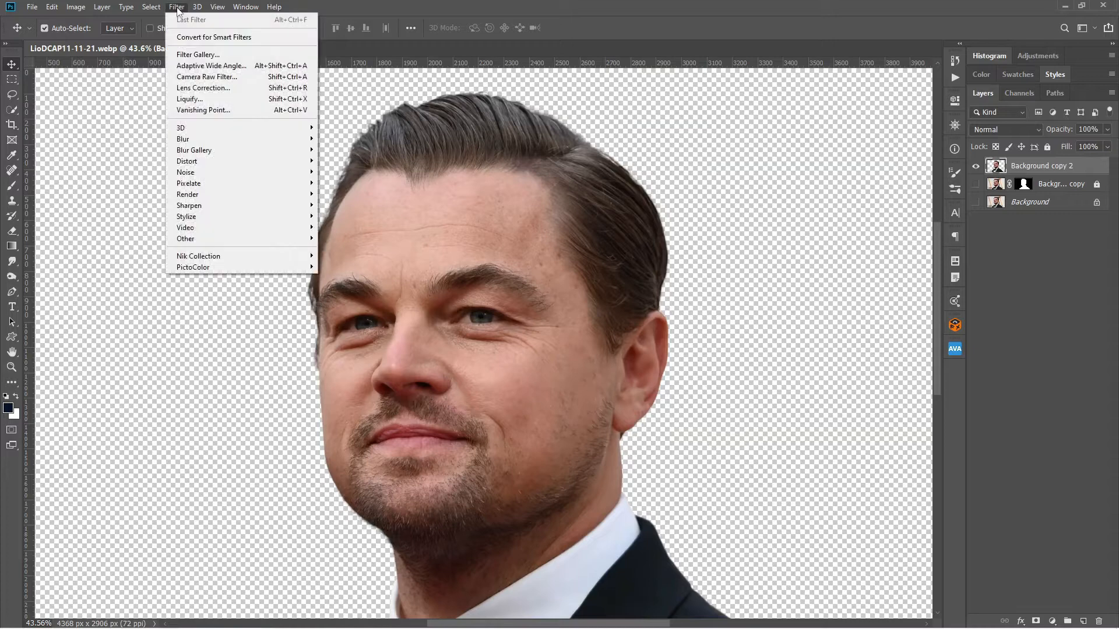
mouse_move(255, 210)
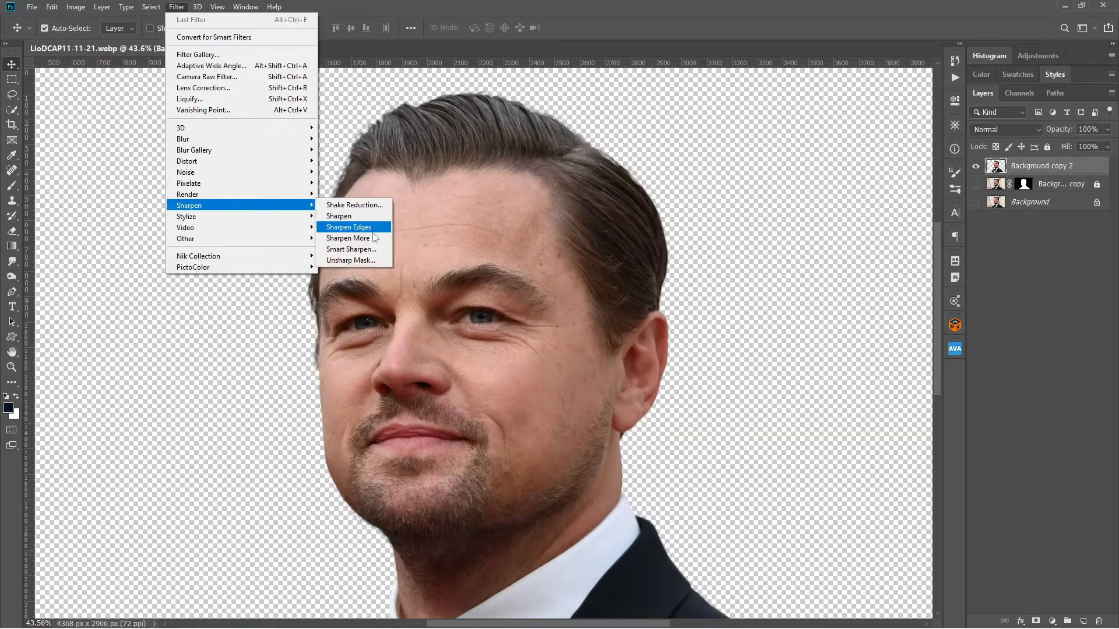
left_click(372, 259)
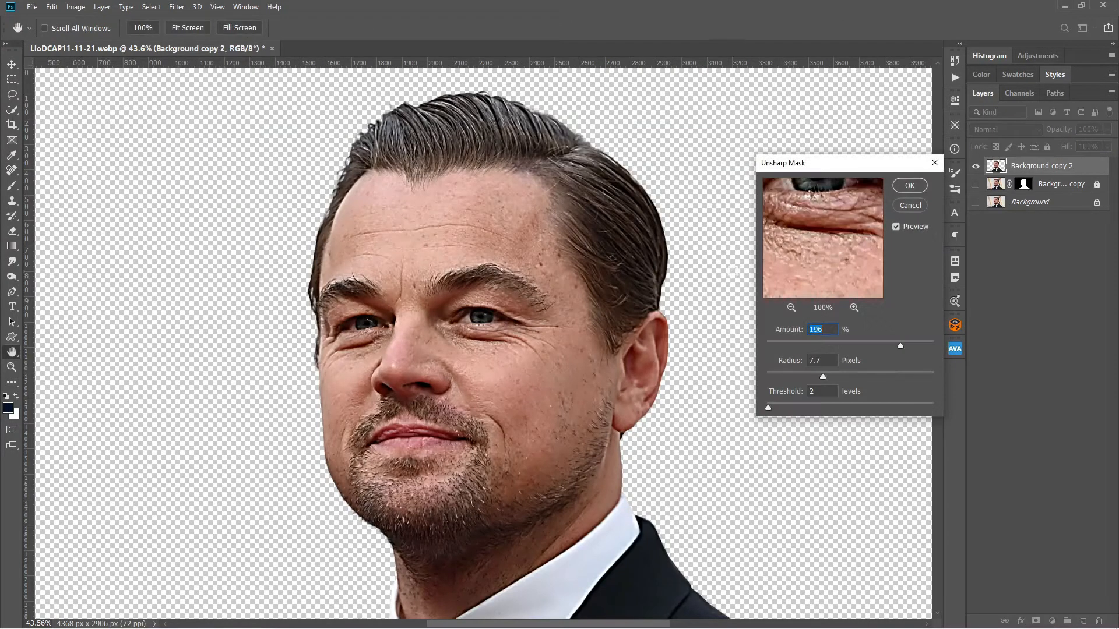
left_click_drag(768, 407, 727, 412)
left_click_drag(799, 332, 807, 331)
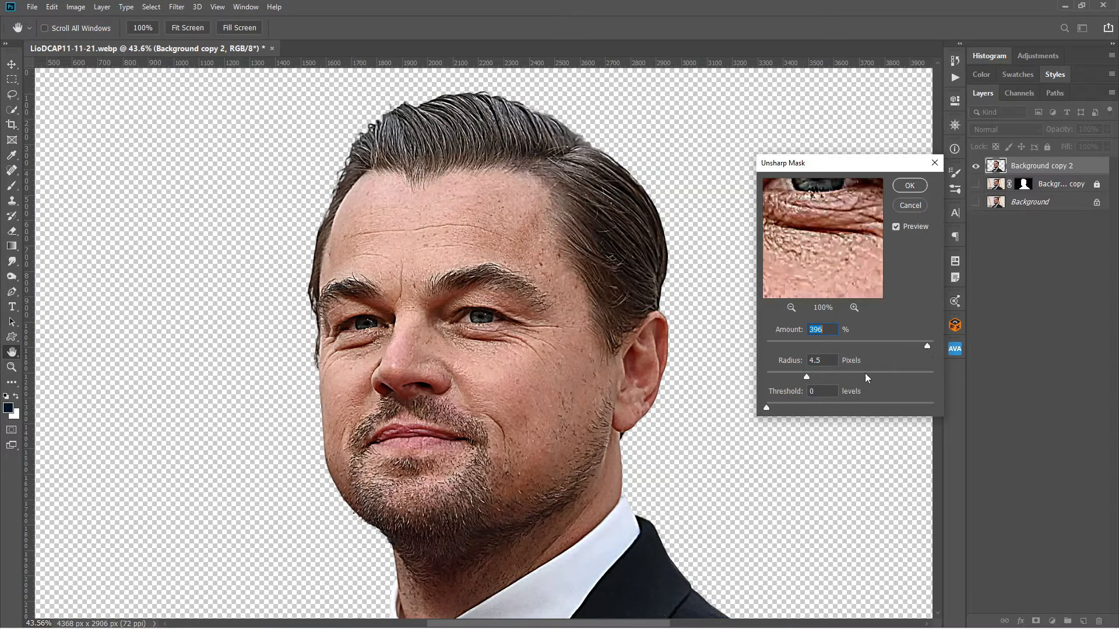
key("Return")
Activate the Smudge tool with the 65 px brush from the Special Smudge brush set.
key("v")
left_click(954, 189)
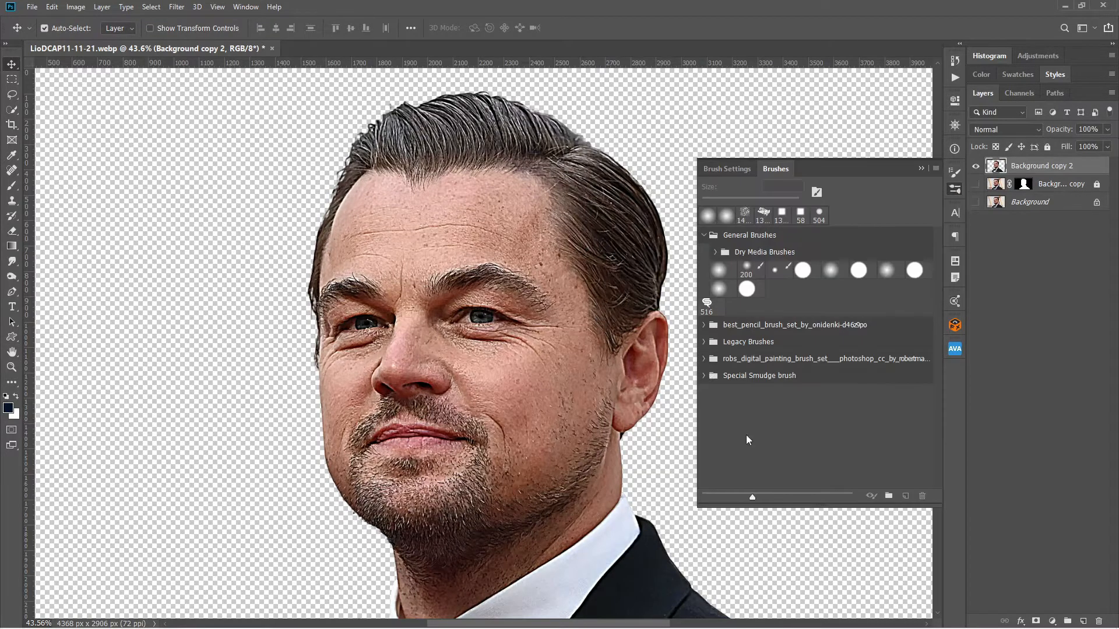
left_click(704, 376)
left_click(720, 397)
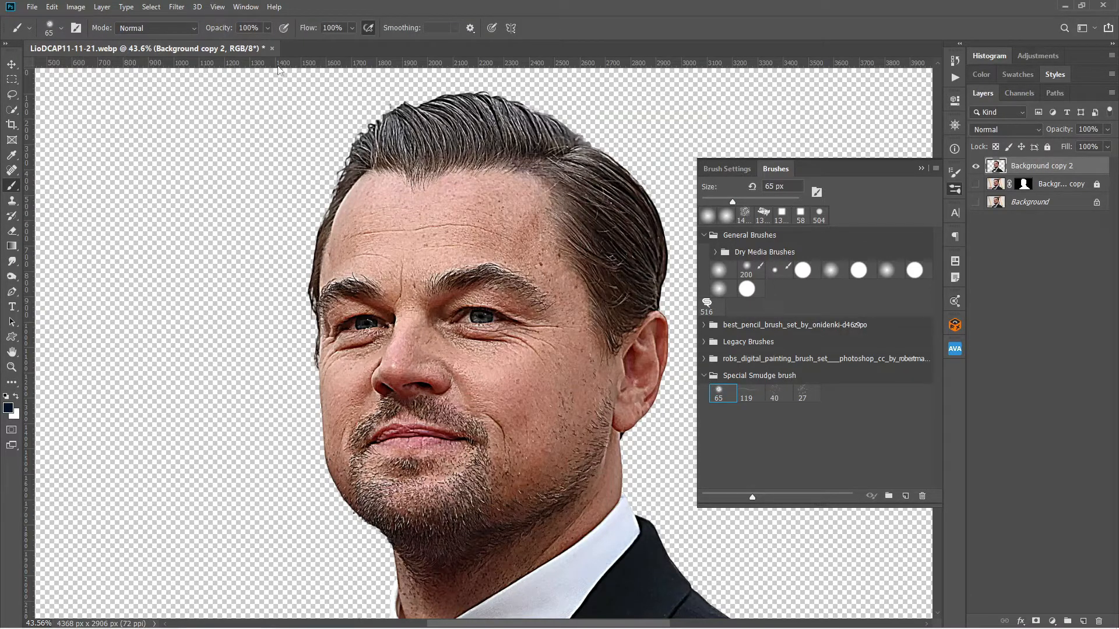
left_click(13, 264)
left_click(65, 280)
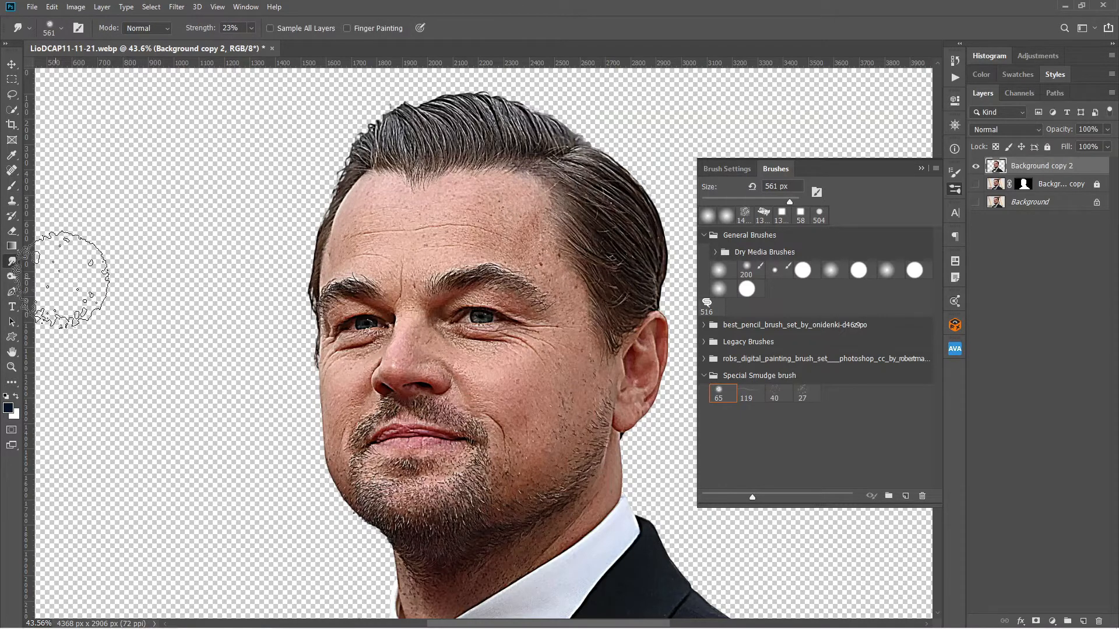
left_click(719, 392)
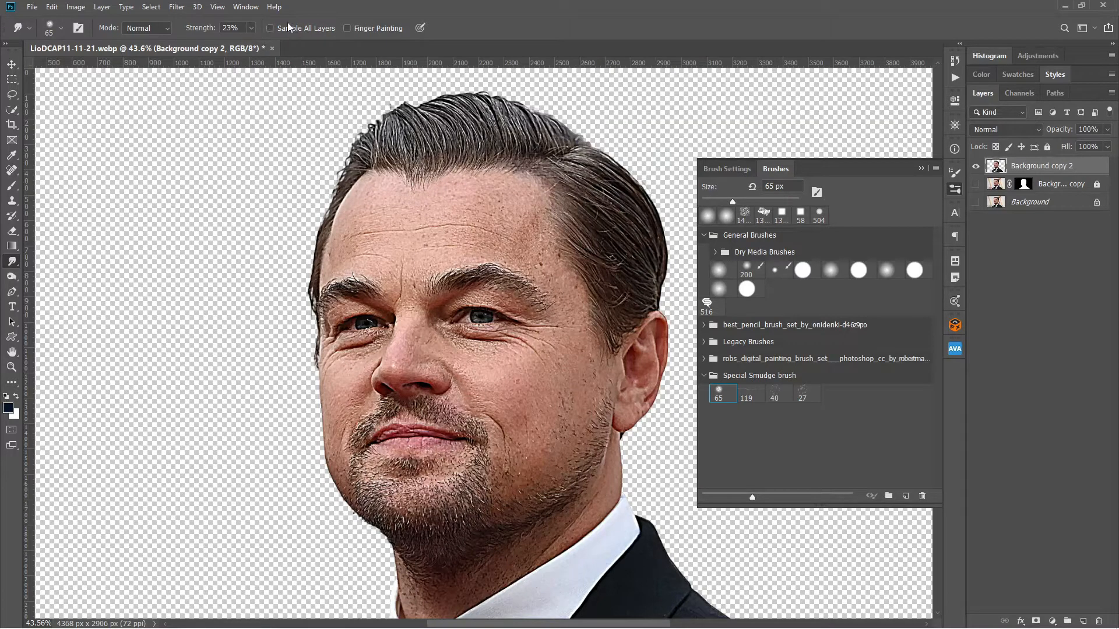
Set the Smudge strength to 100% and keep its strength jitter controlled by Pen Pressure under Transfer.
left_click(352, 25)
left_click(252, 29)
left_click(737, 169)
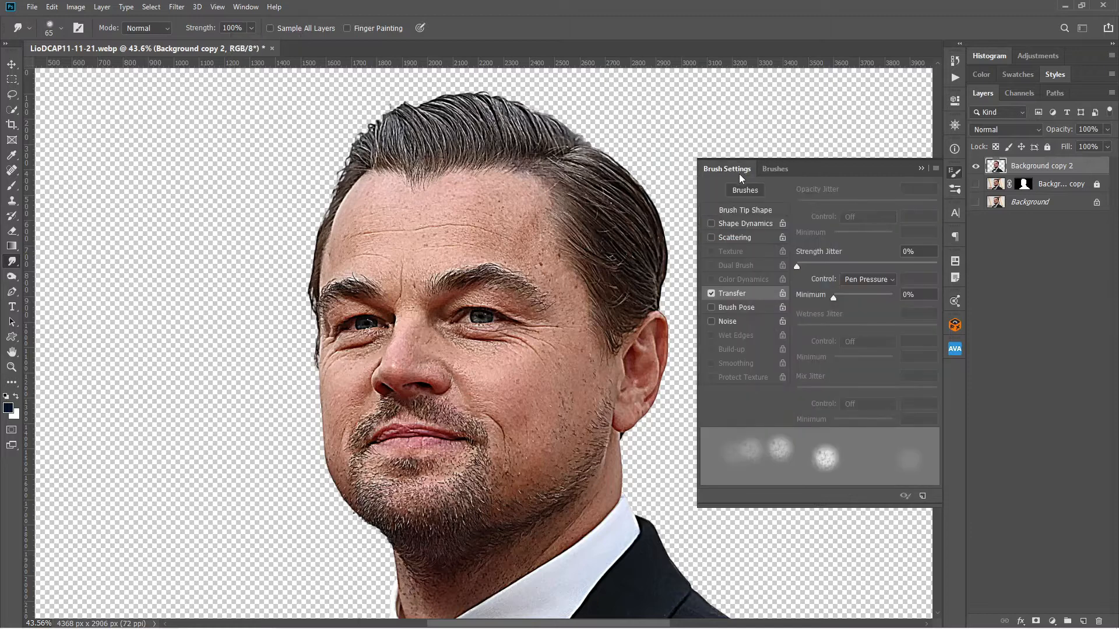
left_click(874, 281)
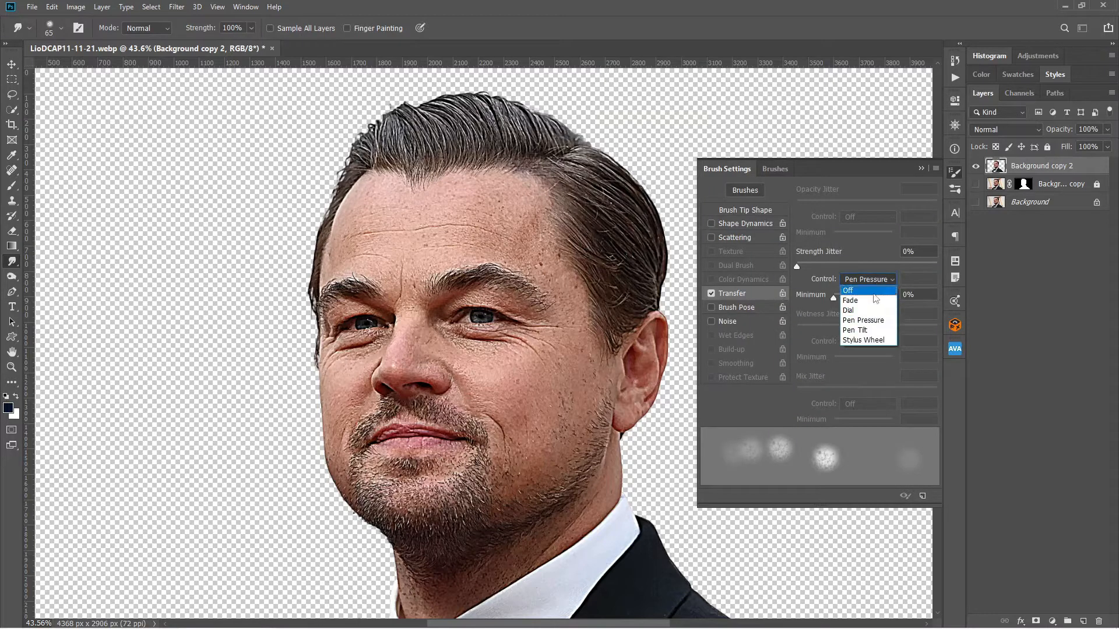
left_click(875, 316)
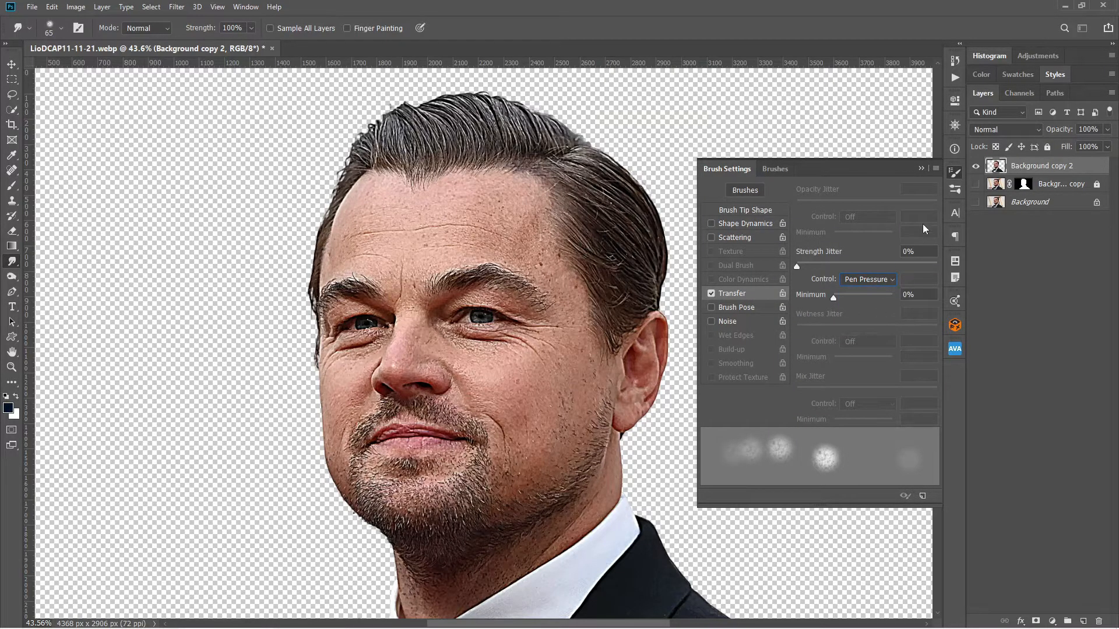
left_click(956, 175)
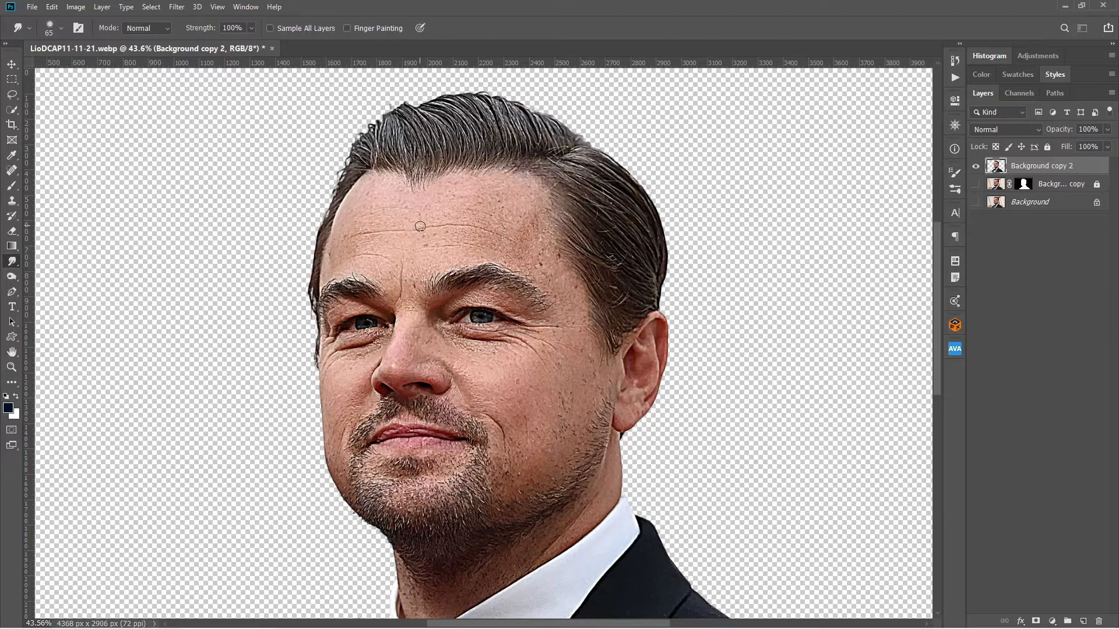
Smudge the forehead skin smooth, enlarging the brush to 150 px.
left_click_drag(491, 183, 505, 174)
left_click_drag(547, 215, 560, 187)
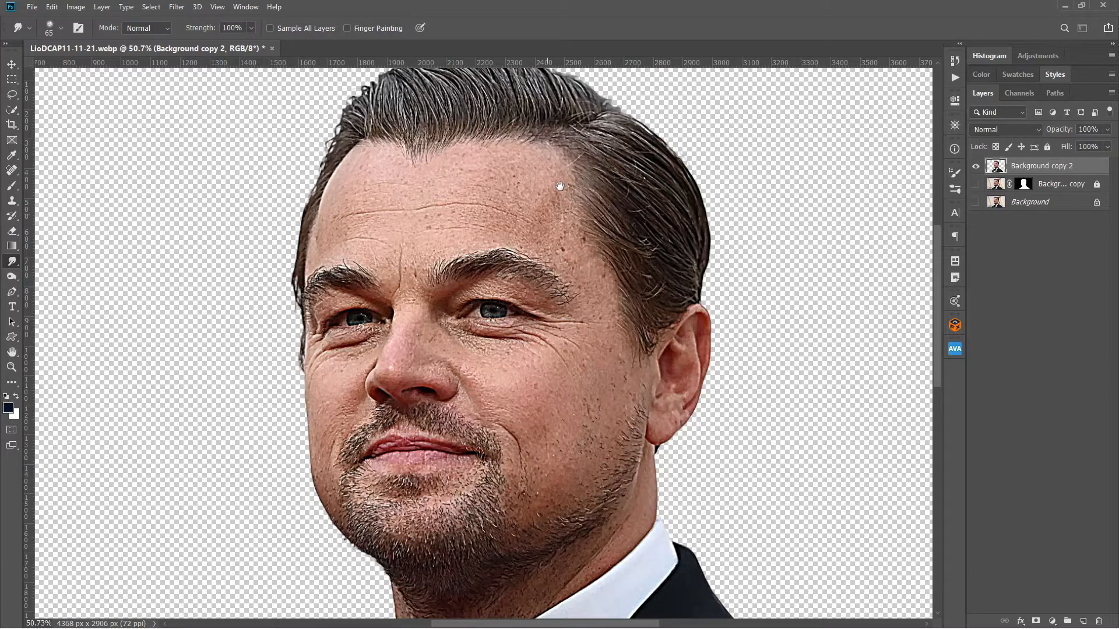
key("bracketright")
key("bracketright")
key("bracketright")
key("bracketright")
mouse_move(559, 186)
left_mouse_down()
mouse_move(502, 194)
mouse_move(546, 163)
mouse_move(460, 159)
mouse_move(517, 168)
mouse_move(537, 182)
mouse_move(501, 179)
mouse_move(529, 191)
mouse_move(363, 160)
mouse_move(320, 245)
mouse_move(465, 216)
mouse_move(534, 239)
mouse_move(447, 206)
mouse_move(333, 222)
mouse_move(392, 178)
mouse_move(559, 214)
mouse_move(521, 155)
mouse_move(481, 245)
mouse_move(416, 240)
mouse_move(474, 227)
left_mouse_up()
key("bracketright")
key("bracketright")
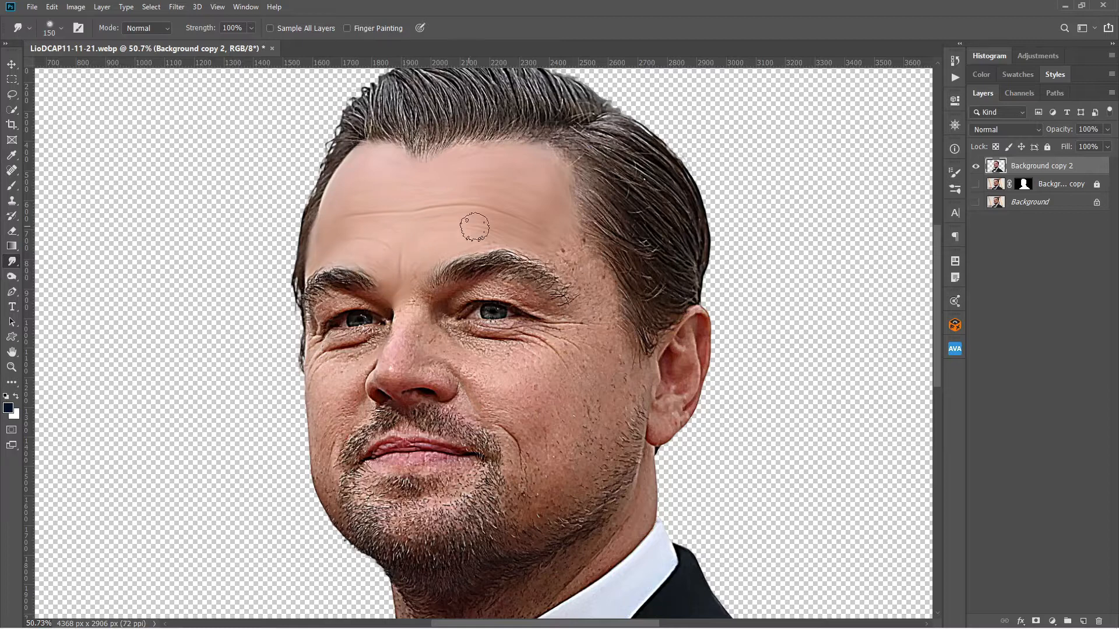
Reduce the Smudge brush to 100 px and smooth the skin on the temple and nose.
key("bracketleft")
key("bracketleft")
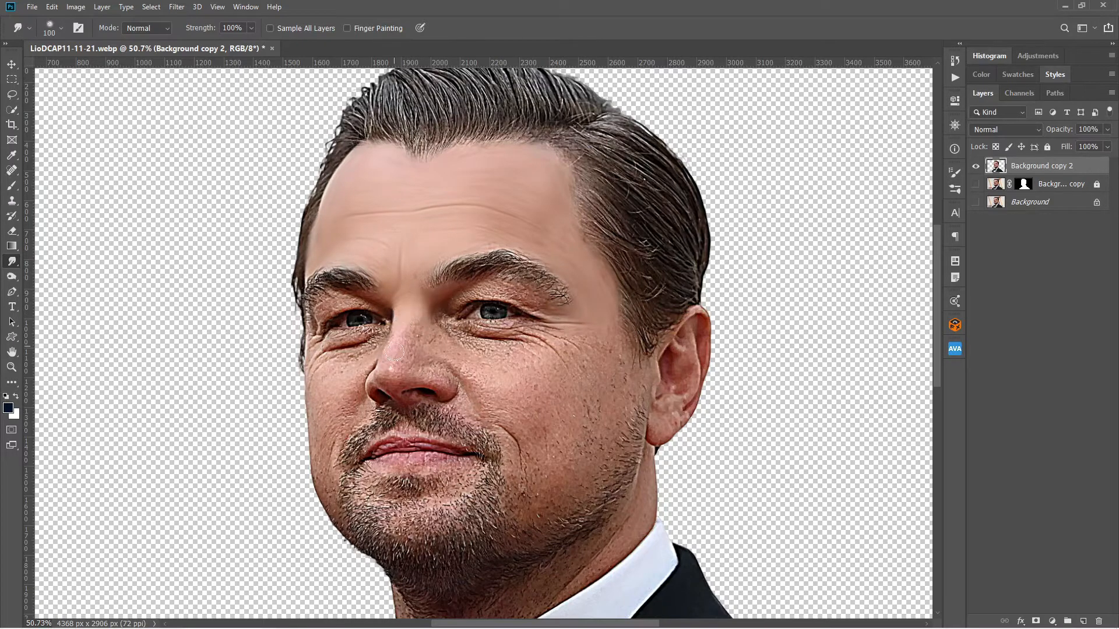
mouse_move(394, 352)
left_mouse_down()
mouse_move(400, 375)
mouse_move(453, 380)
mouse_move(418, 367)
mouse_move(417, 394)
mouse_move(408, 376)
mouse_move(443, 310)
mouse_move(516, 291)
mouse_move(489, 293)
left_mouse_up()
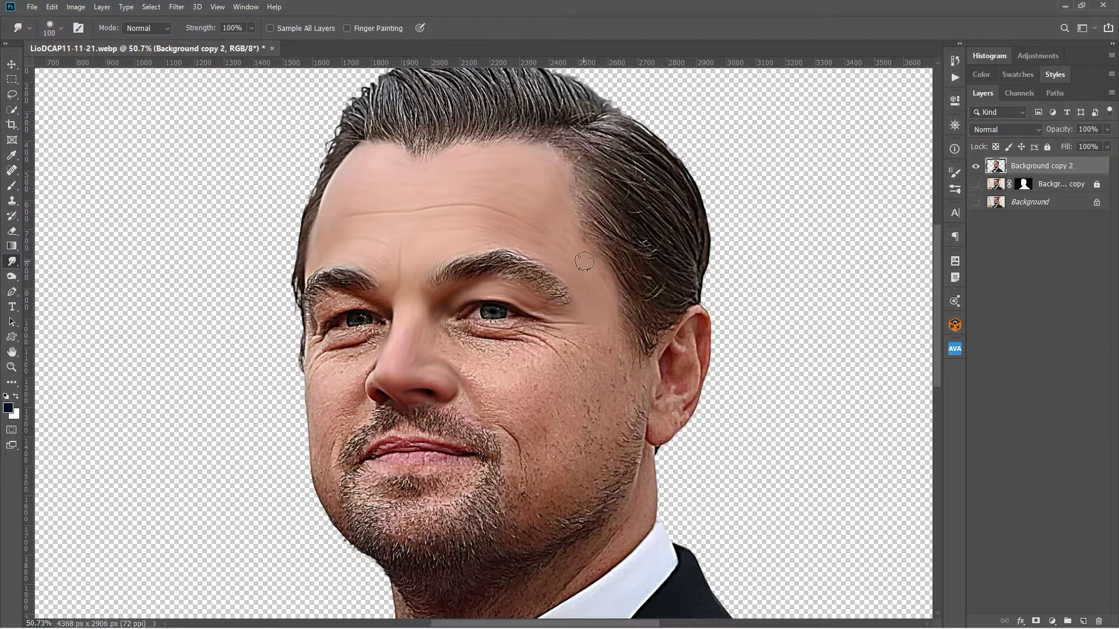
Choose the 27 px brush from the Special Smudge brush set, show brush stroke previews and collapse the General Brushes group.
left_click(956, 188)
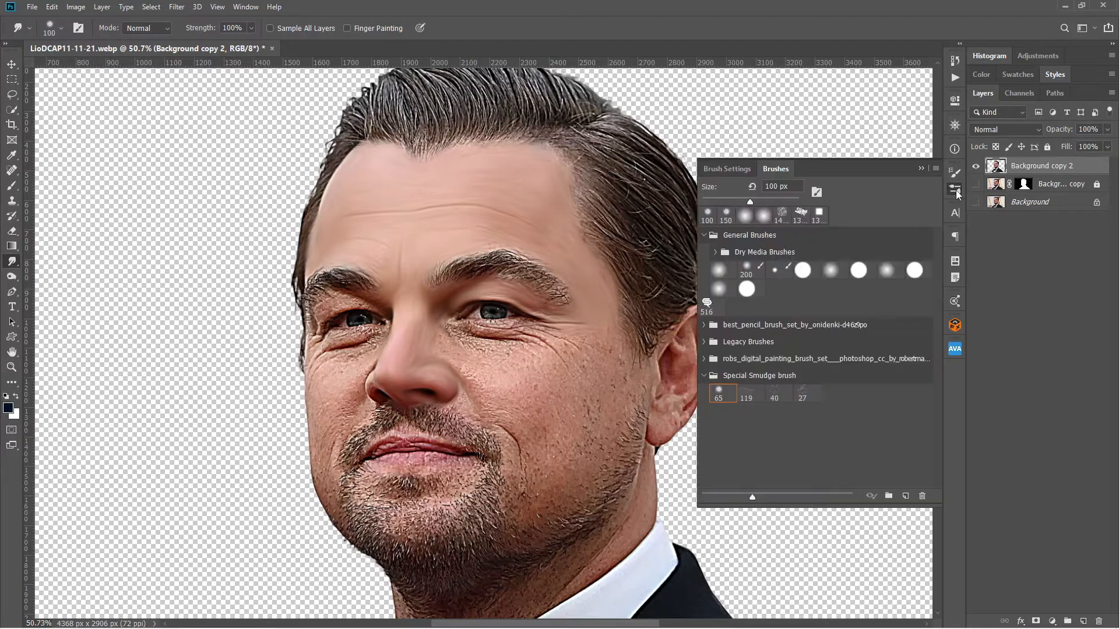
left_click(803, 396)
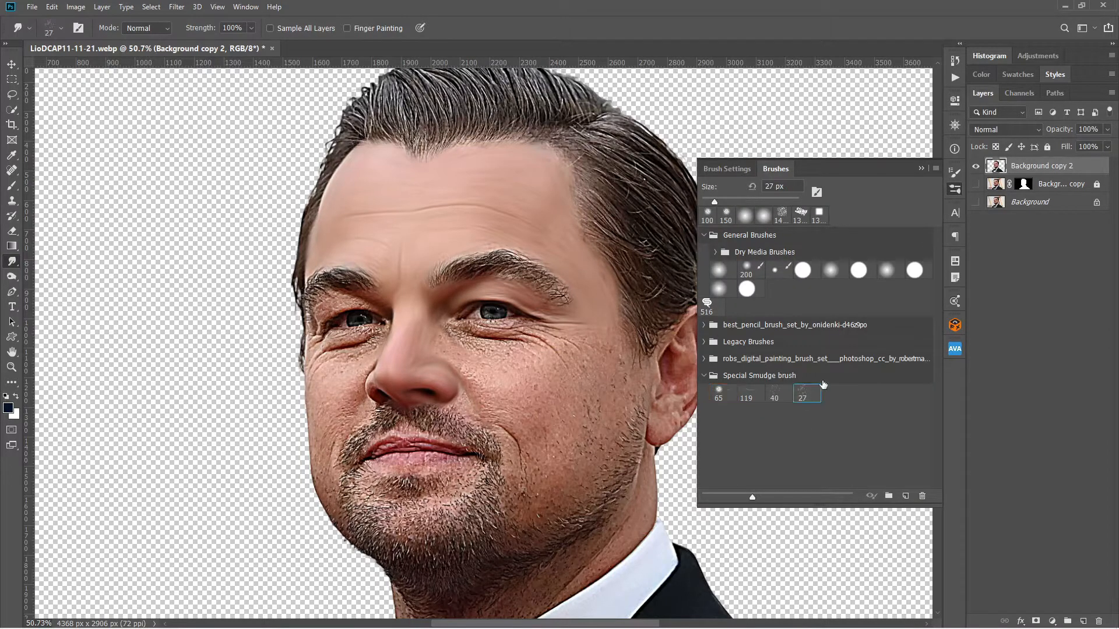
left_click(936, 169)
left_click(991, 239)
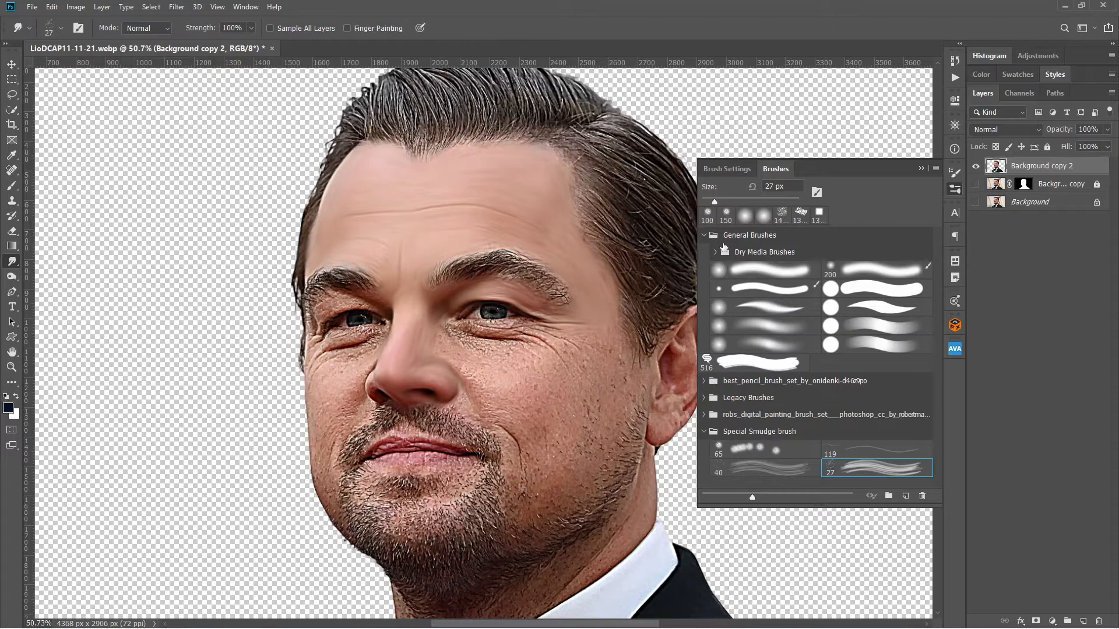
left_click(703, 235)
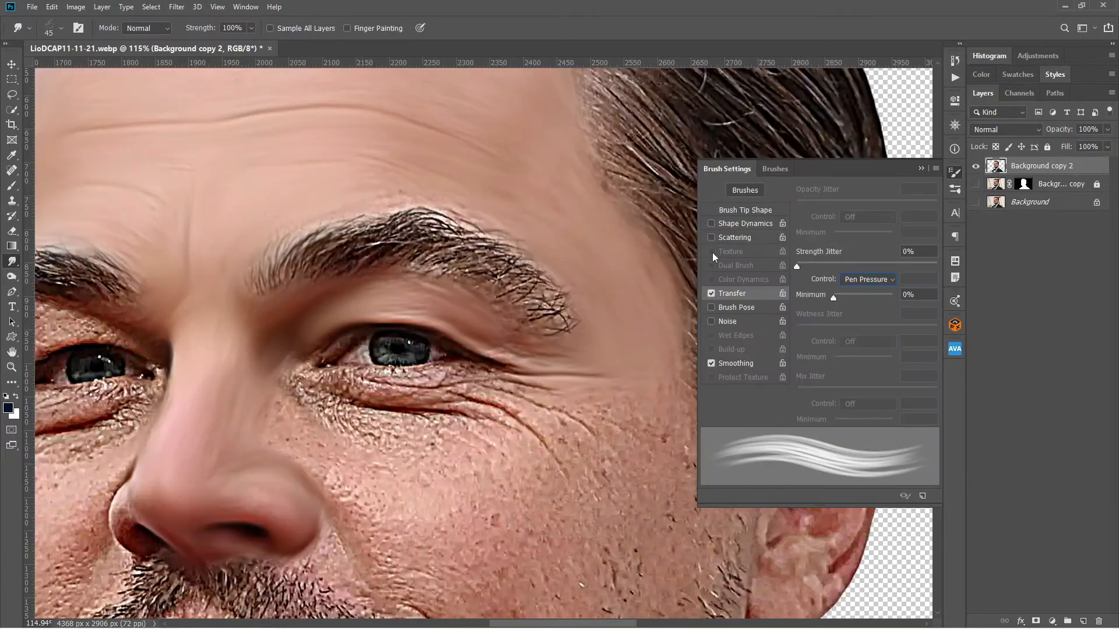
left_click(955, 173)
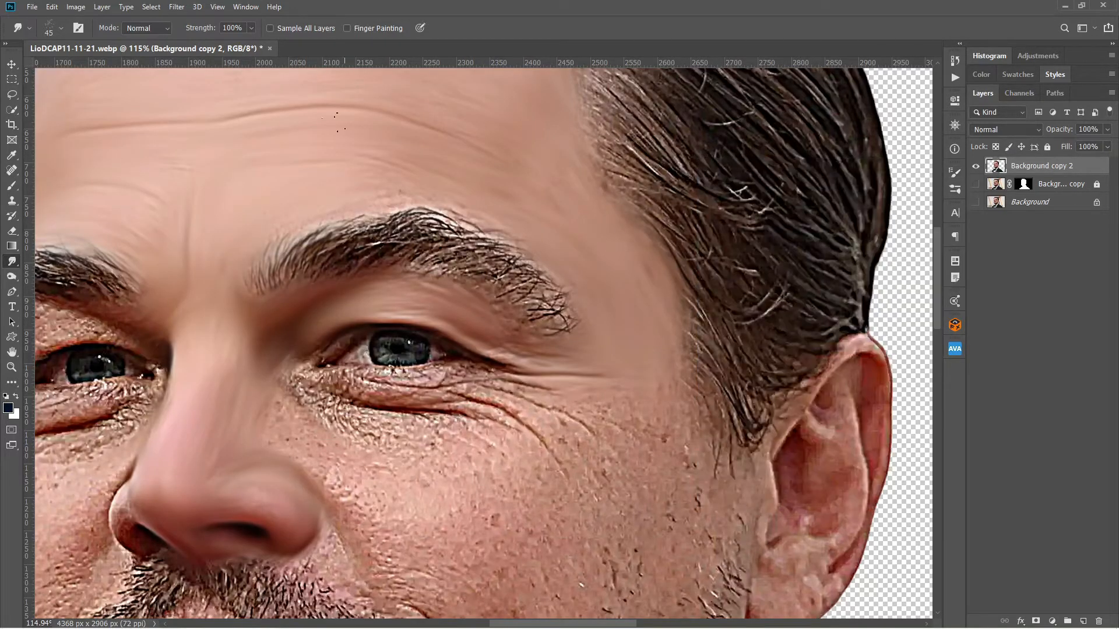
Set the Smudge strength to 70% and smudge the eyebrow nearer the visible ear along its hair direction at 30 px.
left_click(253, 27)
left_click_drag(252, 43, 248, 45)
mouse_move(295, 266)
left_mouse_down()
mouse_move(373, 220)
mouse_move(482, 221)
left_mouse_up()
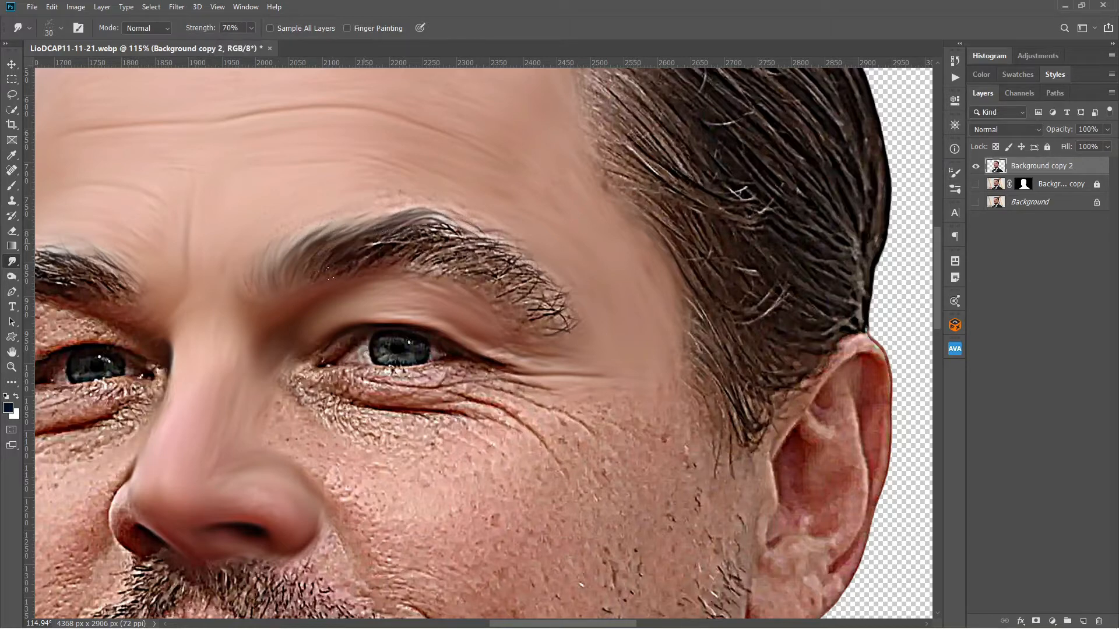
mouse_move(364, 243)
left_mouse_down()
mouse_move(466, 236)
mouse_move(548, 275)
left_mouse_up()
left_click_drag(462, 246, 531, 274)
mouse_move(415, 264)
left_mouse_down()
mouse_move(481, 269)
mouse_move(572, 312)
left_mouse_up()
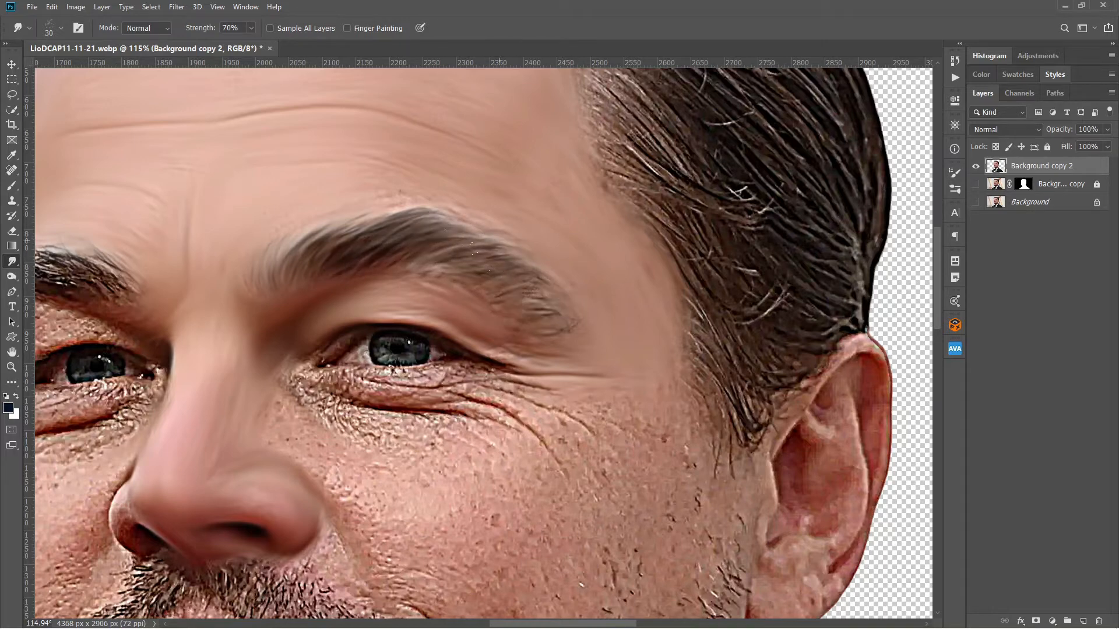
Switch to the 65 px Special Smudge brush at 100% strength and smooth the skin around the eye nearer the ear.
left_click(955, 189)
left_click(874, 355)
left_click(954, 189)
key("0")
left_click_drag(304, 373, 472, 359)
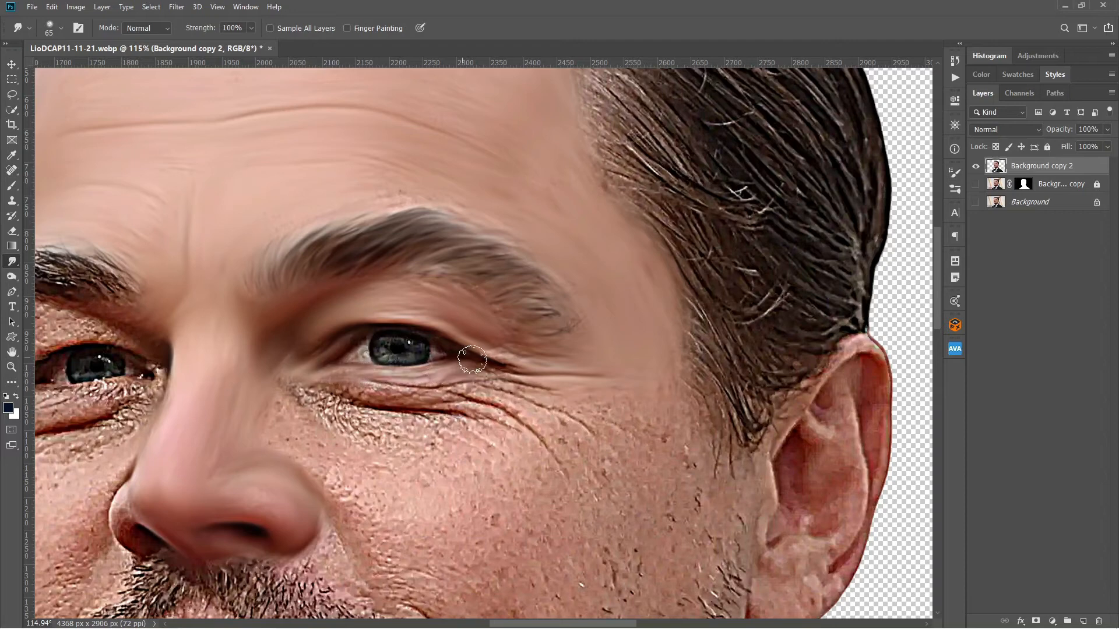
Enlarge the Smudge brush to 80 px and smooth the under-eye skin and cheek beside the nose on the ear side.
scroll(472, 359, "down", 5)
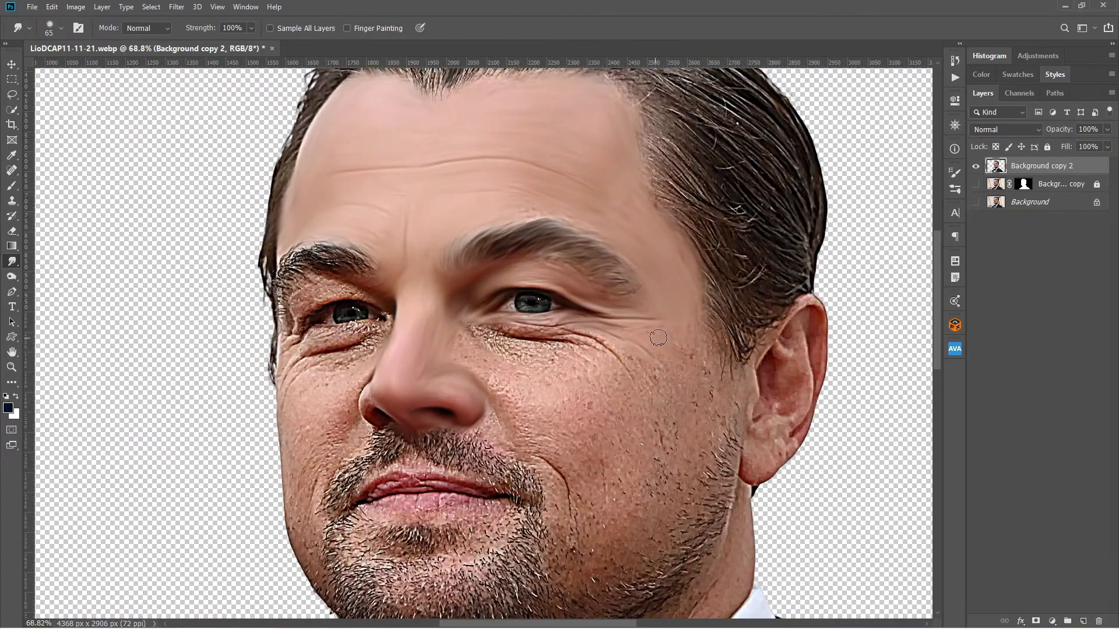
key("bracketright")
key("bracketright")
left_click_drag(632, 341, 531, 350)
left_click_drag(459, 328, 522, 435)
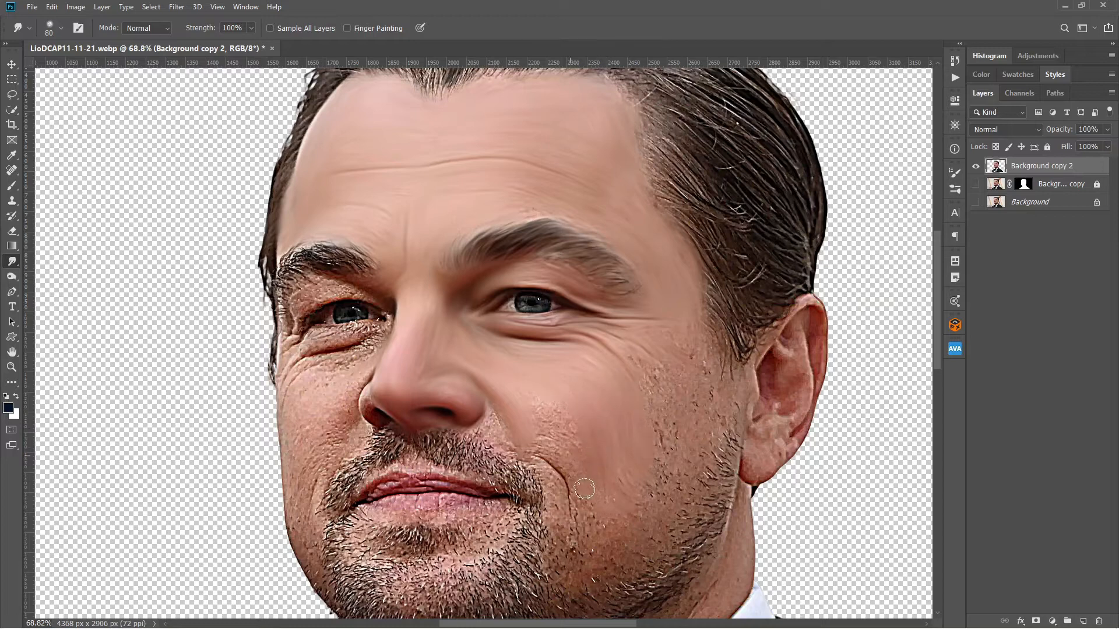
left_click_drag(580, 516, 528, 456)
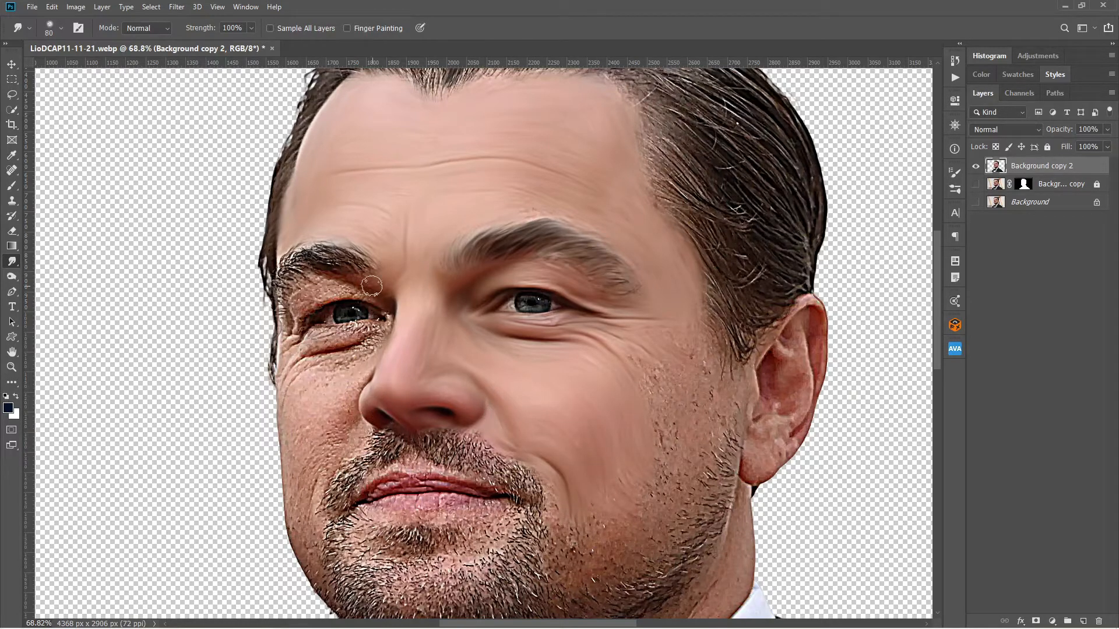
Smooth the skin around the far eye and, with the layer's outline loaded as a selection, the far edge of the face.
mouse_move(372, 286)
left_mouse_down()
mouse_move(339, 292)
mouse_move(276, 365)
mouse_move(300, 335)
mouse_move(352, 329)
mouse_move(376, 347)
left_mouse_up()
left_click(996, 166, "ctrl")
mouse_move(272, 435)
left_mouse_down()
mouse_move(295, 434)
mouse_move(335, 377)
left_mouse_up()
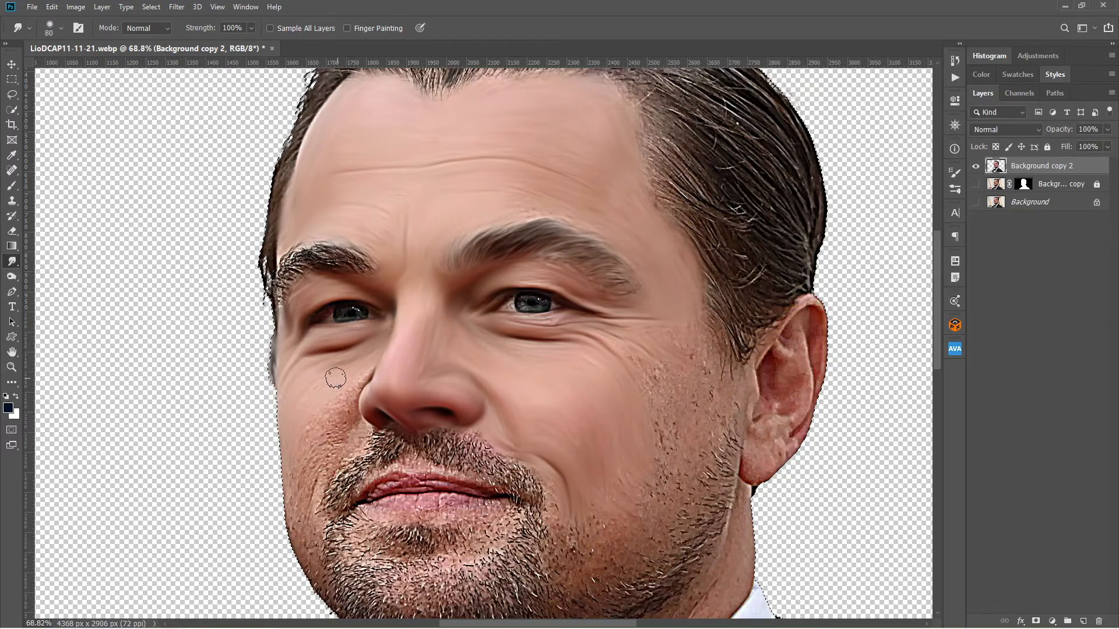
left_click_drag(290, 511, 306, 571)
Smudge the ear-side outline within the selection, deselect, and smooth the remaining rough skin on both cheeks.
mouse_move(817, 300)
left_mouse_down()
mouse_move(820, 400)
mouse_move(766, 479)
mouse_move(751, 572)
left_mouse_up()
key("ctrl+d")
mouse_move(809, 302)
left_mouse_down()
mouse_move(762, 354)
mouse_move(748, 401)
left_mouse_up()
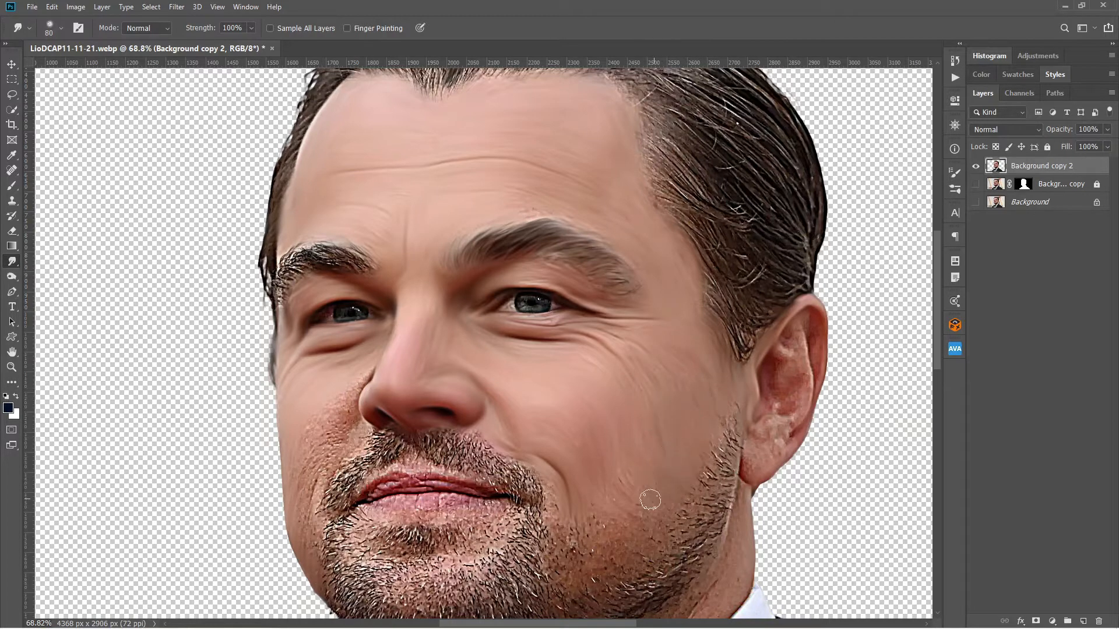
mouse_move(370, 373)
left_mouse_down()
mouse_move(330, 456)
mouse_move(358, 448)
mouse_move(300, 465)
left_mouse_up()
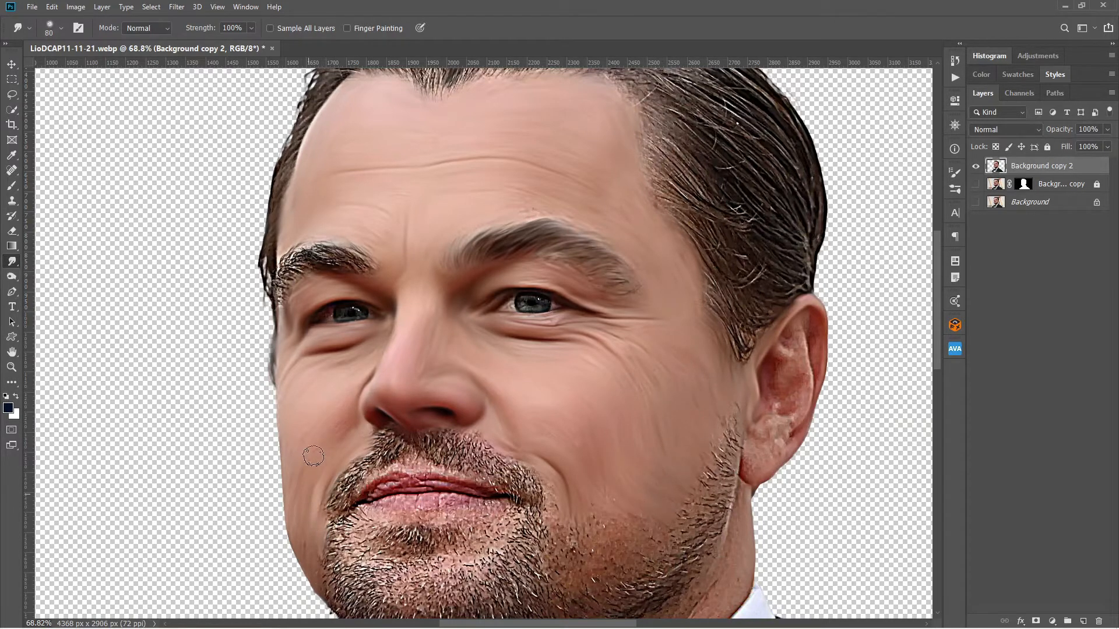
Switch to the 27 px Special Smudge brush at 70% strength and smudge the far eyebrow along its hair direction.
left_click(955, 190)
left_click(883, 356)
left_click(954, 190)
scroll(317, 252, "up", 5)
left_click_drag(221, 364, 262, 311)
key("7")
left_click_drag(236, 309, 279, 291)
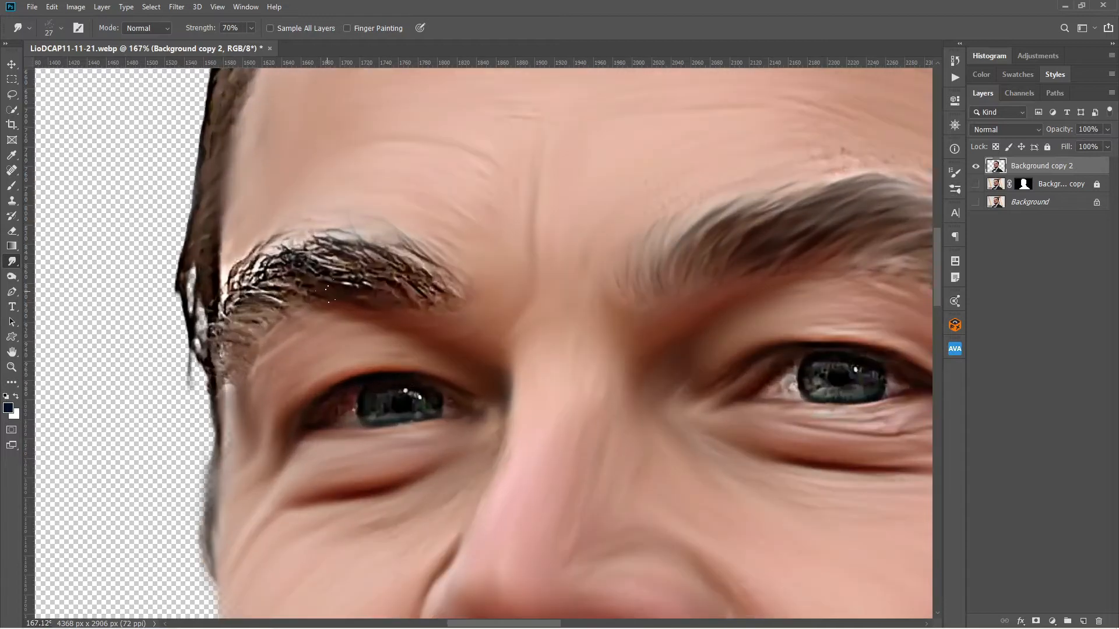
left_click_drag(341, 253, 433, 261)
left_click_drag(297, 238, 358, 253)
left_click_drag(251, 274, 349, 262)
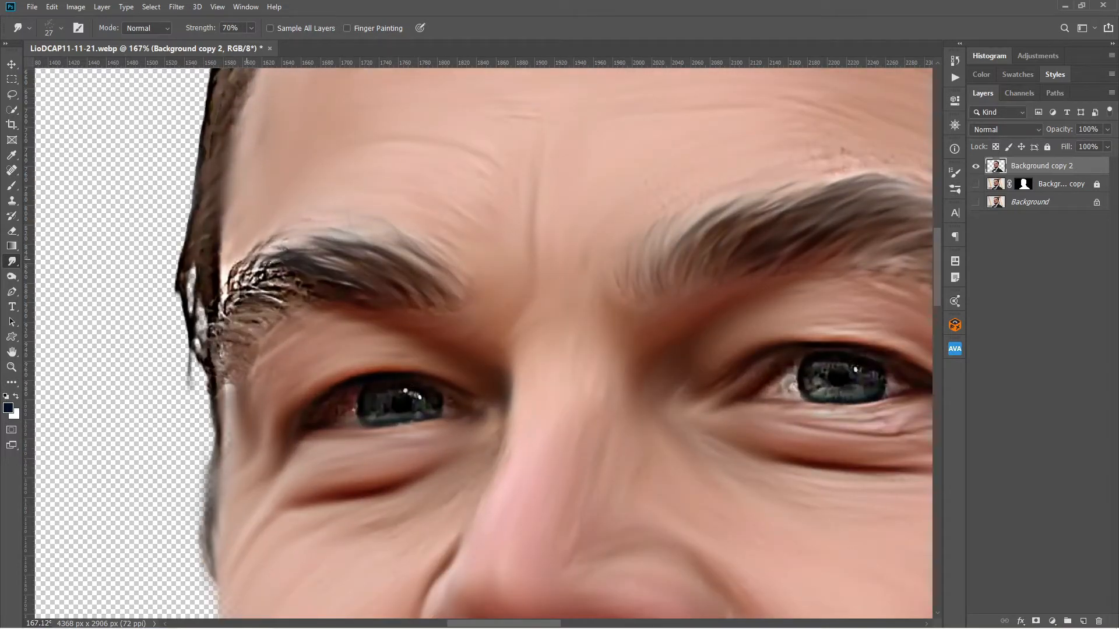
left_click_drag(223, 292, 276, 253)
left_click_drag(221, 311, 274, 296)
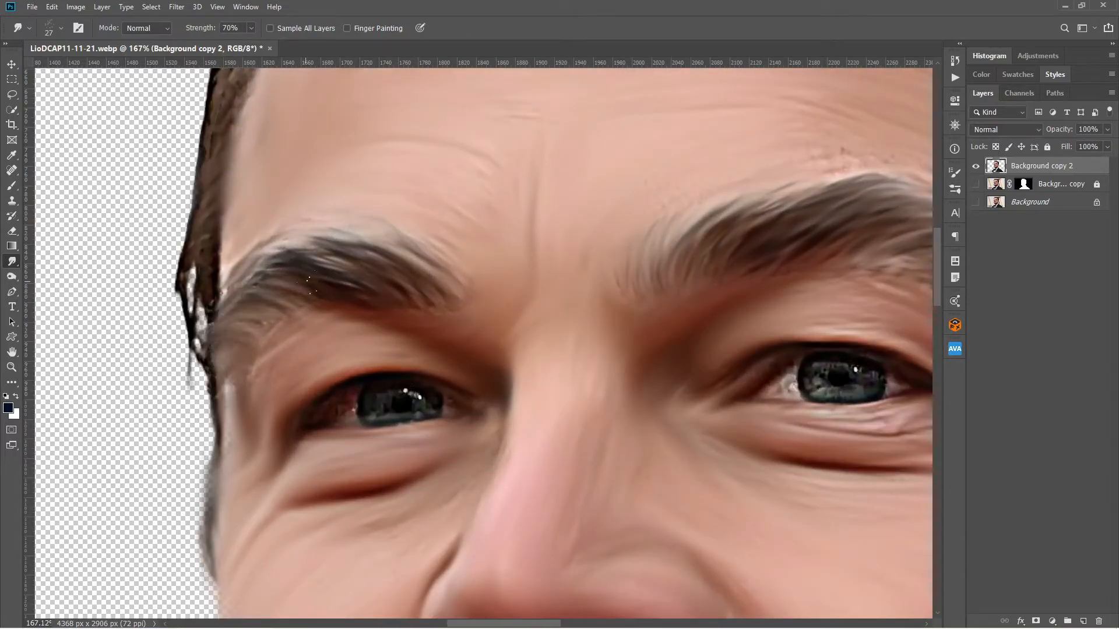
Return to the 65 px Special Smudge brush and smudge both lips smooth, reducing the brush to 40 px and down to 20 px.
left_click(955, 190)
left_click(763, 351)
left_click(954, 190)
left_click_drag(263, 360, 229, 443)
scroll(662, 361, "down", 5)
left_click_drag(662, 361, 596, 330)
scroll(736, 537, "up", 5)
mouse_move(512, 348)
left_mouse_down()
mouse_move(319, 324)
mouse_move(234, 384)
mouse_move(334, 330)
mouse_move(481, 350)
left_mouse_up()
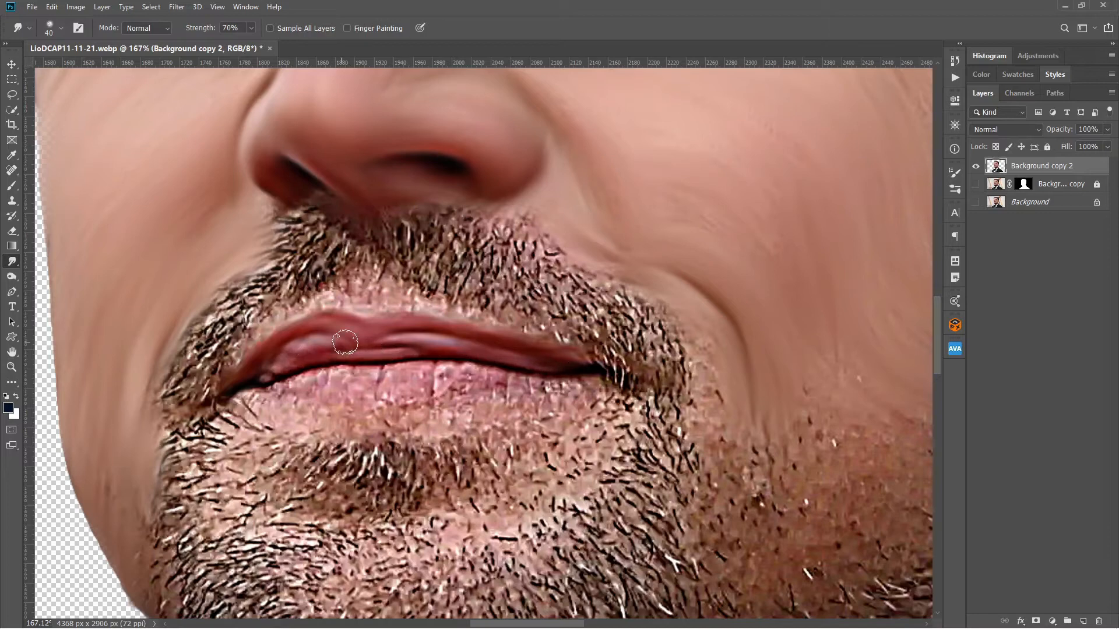
mouse_move(345, 342)
left_mouse_down()
mouse_move(537, 376)
mouse_move(344, 385)
mouse_move(369, 378)
left_mouse_up()
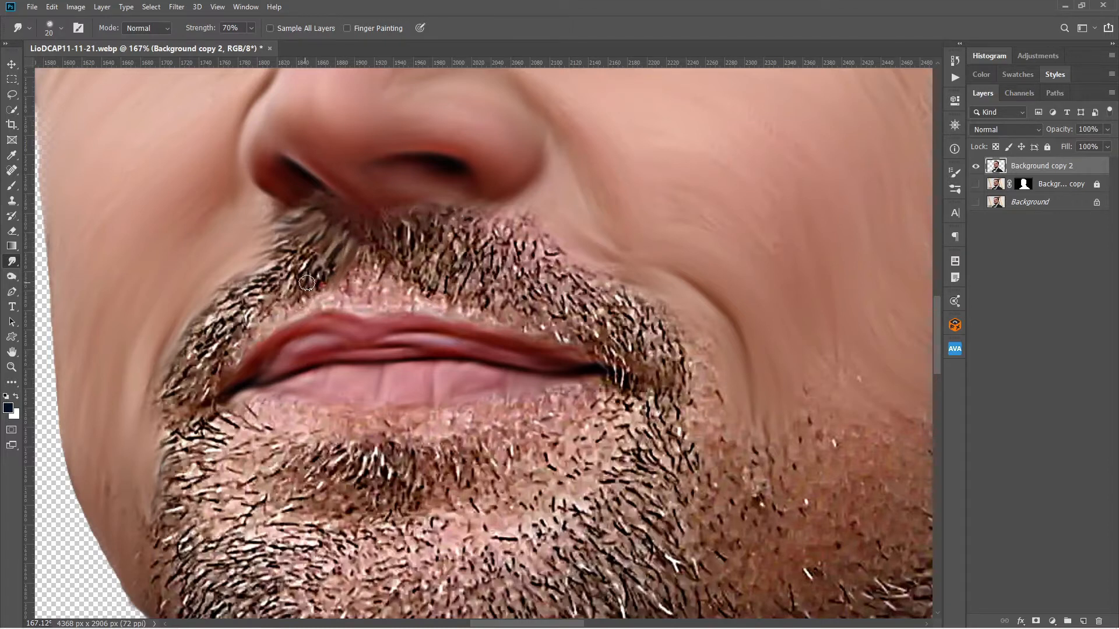
Enlarge the Smudge brush to 60 px and smudge the middle of the moustache downward from the nose to the upper lip.
left_click_drag(291, 310, 232, 362)
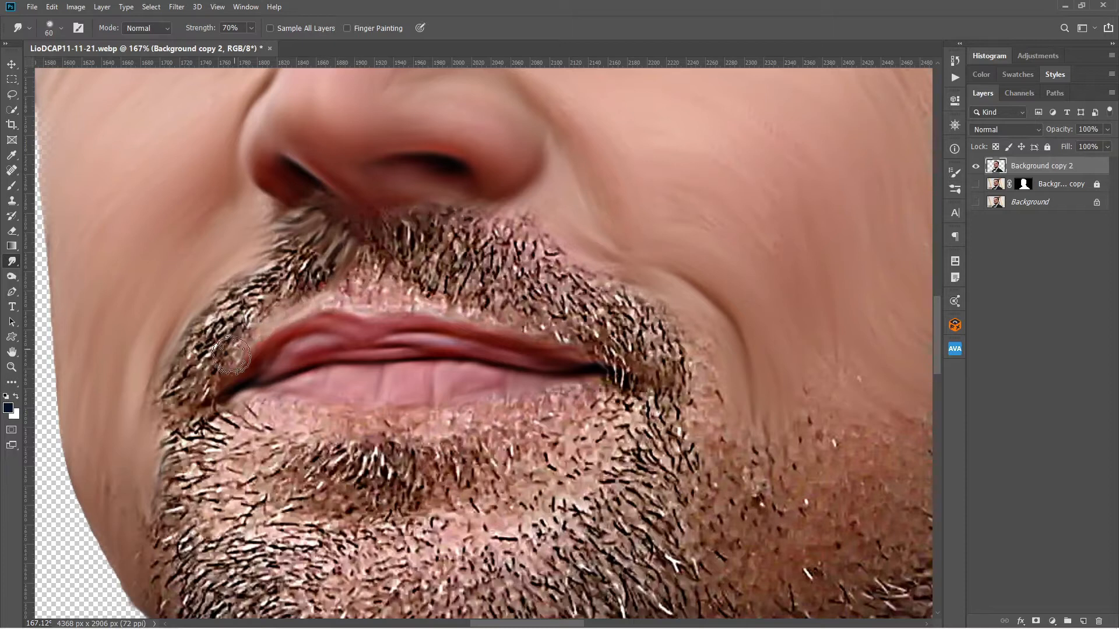
key("bracketright")
key("bracketright")
left_click_drag(373, 250, 357, 290)
left_click_drag(402, 218, 402, 274)
left_click_drag(437, 219, 440, 291)
mouse_move(402, 265)
left_mouse_down()
mouse_move(396, 303)
mouse_move(501, 320)
left_mouse_up()
mouse_move(463, 215)
left_mouse_down()
mouse_move(460, 286)
mouse_move(478, 277)
left_mouse_up()
left_click_drag(491, 261, 508, 308)
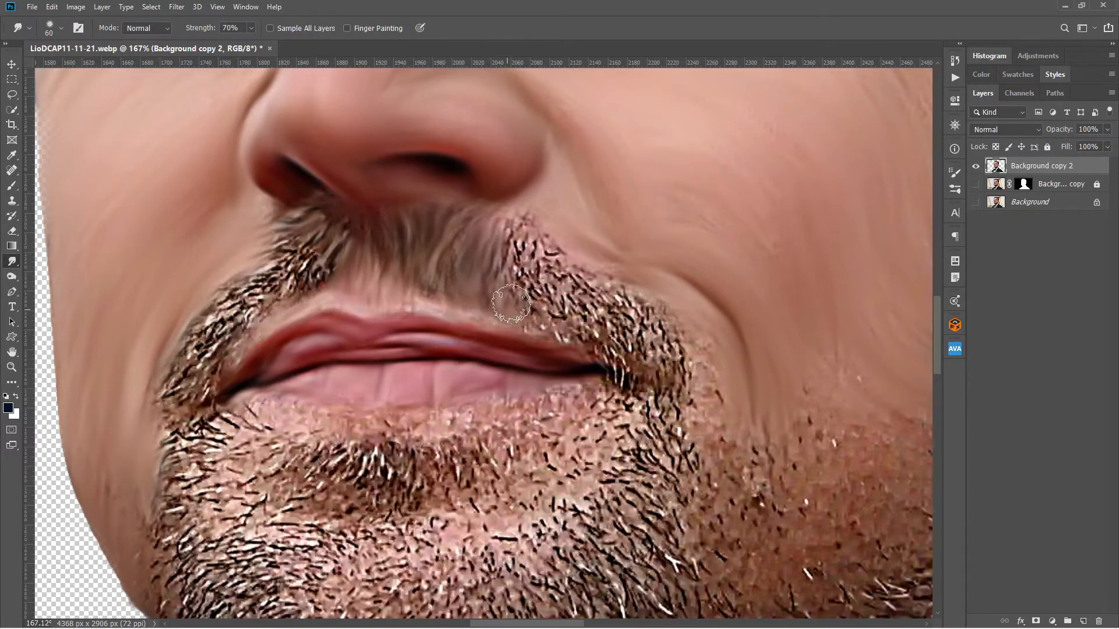
Smudge the ear-side half of the moustache along its growth direction down past the corner of the mouth.
left_click_drag(521, 236, 511, 303)
mouse_move(528, 236)
left_mouse_down()
mouse_move(579, 285)
mouse_move(629, 298)
left_mouse_up()
left_click_drag(651, 318, 719, 430)
left_click_drag(647, 315, 671, 402)
left_click_drag(554, 285, 612, 324)
left_click_drag(536, 298, 625, 396)
left_click_drag(612, 344, 618, 376)
Smudge the far half of the moustache along its growth direction down to the far corner of the mouth.
left_click_drag(335, 242, 274, 290)
left_click_drag(303, 233, 204, 347)
left_click_drag(242, 320, 199, 401)
left_click_drag(195, 352, 173, 411)
left_click_drag(206, 315, 173, 430)
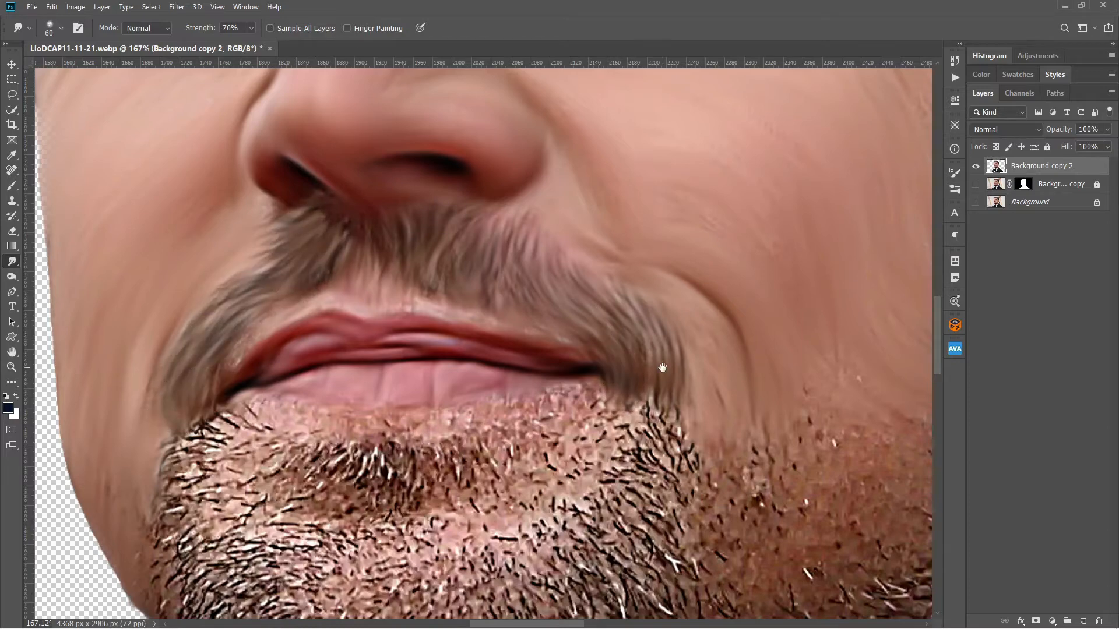
Smudge the skin and the small patch of beard just below the lower lip.
left_click_drag(662, 367, 669, 188)
mouse_move(297, 233)
left_mouse_down()
mouse_move(408, 250)
mouse_move(589, 223)
left_mouse_up()
mouse_move(466, 254)
left_mouse_down()
mouse_move(484, 308)
mouse_move(451, 312)
left_mouse_up()
mouse_move(411, 268)
left_mouse_down()
mouse_move(402, 323)
mouse_move(350, 321)
left_mouse_up()
left_click_drag(349, 273, 321, 303)
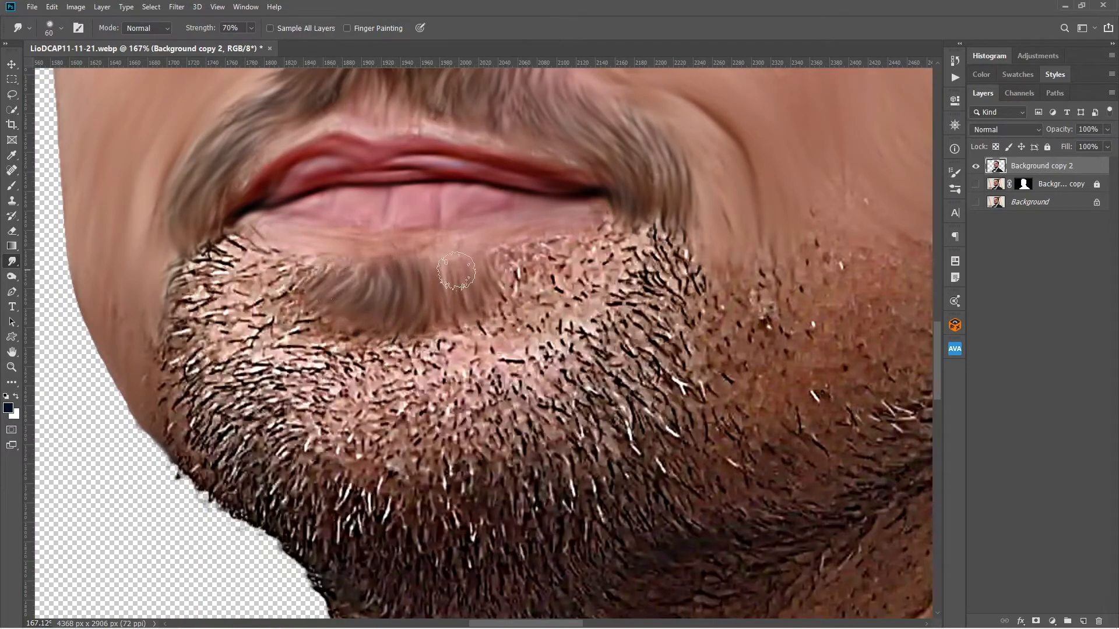
Smudge the beard on the far side of the chin and jaw with short strokes along the hair direction.
scroll(211, 220, "down", 3)
left_click_drag(241, 232, 208, 252)
left_click_drag(215, 245, 192, 291)
mouse_move(243, 255)
left_mouse_down()
mouse_move(201, 279)
mouse_move(186, 350)
left_mouse_up()
left_click_drag(186, 338, 205, 379)
left_click_drag(230, 278, 201, 326)
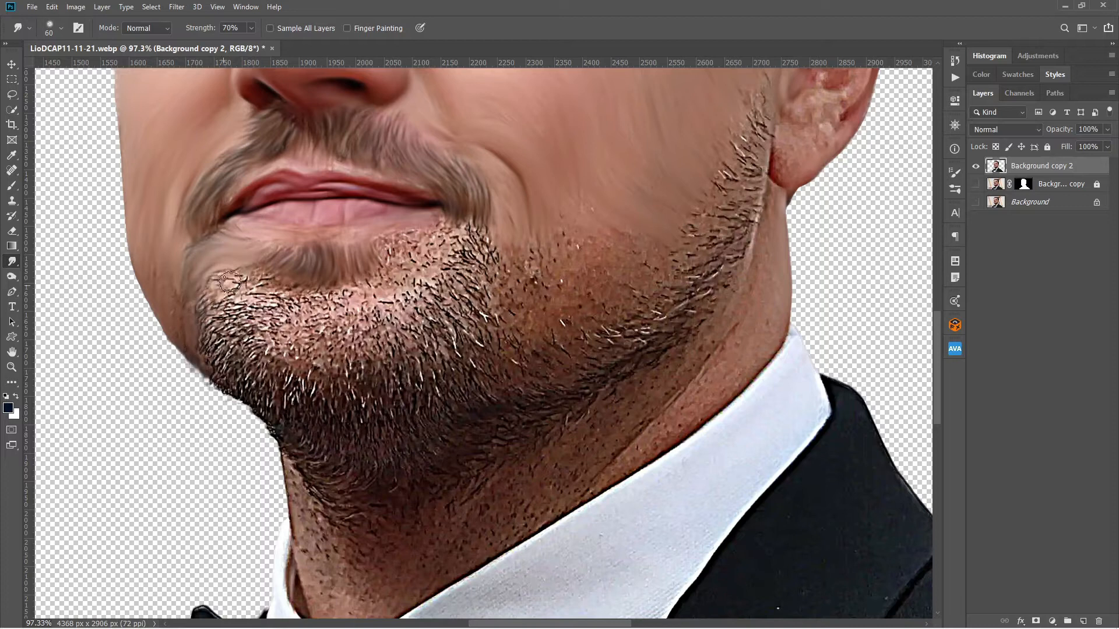
left_click_drag(265, 273, 204, 344)
left_click_drag(205, 332, 211, 376)
mouse_move(297, 292)
left_mouse_down()
mouse_move(233, 309)
mouse_move(222, 379)
left_mouse_up()
left_click_drag(299, 294, 233, 320)
left_click_drag(313, 292, 284, 304)
mouse_move(324, 292)
left_mouse_down()
mouse_move(298, 354)
mouse_move(308, 360)
left_mouse_up()
left_click_drag(310, 354, 327, 411)
left_click_drag(292, 314, 234, 331)
mouse_move(240, 334)
left_mouse_down()
mouse_move(226, 392)
mouse_move(242, 396)
left_mouse_up()
left_click_drag(238, 391, 276, 437)
left_click_drag(255, 380, 270, 432)
left_click_drag(282, 328, 257, 382)
left_click_drag(277, 327, 246, 380)
mouse_move(278, 309)
left_mouse_down()
mouse_move(240, 338)
mouse_move(259, 362)
left_mouse_up()
Smudge the beard from the ear-side mouth corner across the chin and down to its lower edge.
left_click_drag(395, 235, 406, 260)
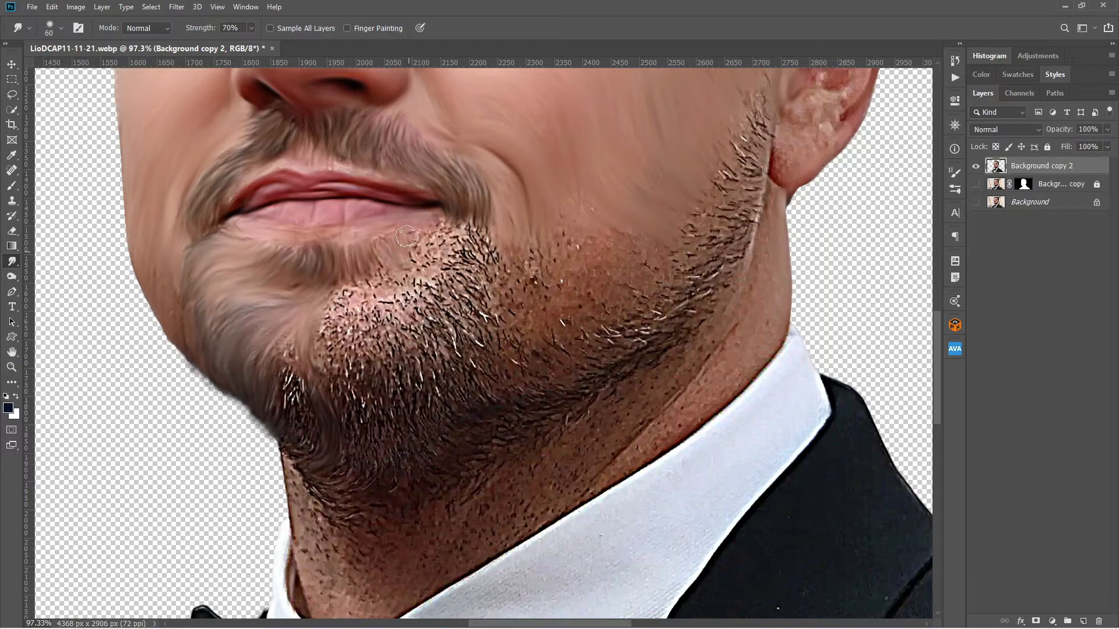
left_click_drag(444, 227, 461, 250)
mouse_move(485, 232)
left_mouse_down()
mouse_move(506, 270)
mouse_move(496, 268)
left_mouse_up()
mouse_move(465, 237)
left_mouse_down()
mouse_move(484, 267)
mouse_move(416, 272)
left_mouse_up()
left_click_drag(409, 268, 338, 308)
left_click_drag(341, 291, 329, 373)
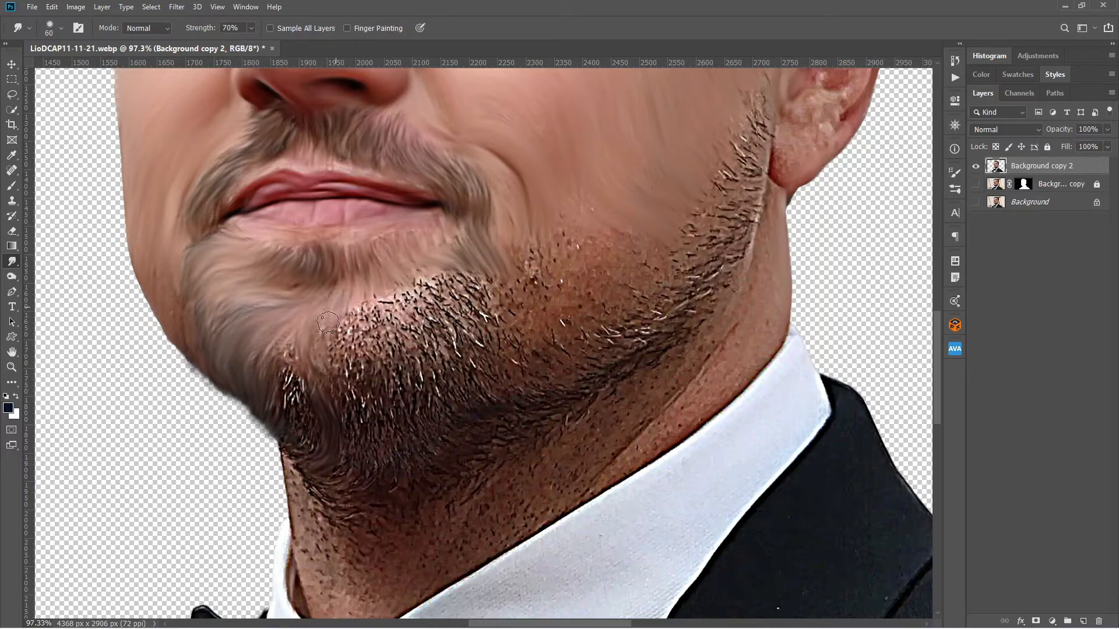
left_click_drag(298, 329, 289, 374)
left_click_drag(284, 379, 309, 442)
left_click_drag(289, 437, 312, 460)
mouse_move(527, 255)
left_mouse_down()
mouse_move(541, 302)
mouse_move(590, 364)
mouse_move(519, 382)
left_mouse_up()
Enlarge the Smudge brush to 150 px and smooth the remaining chin beard, the ear-side jaw stubble and the neck.
scroll(501, 289, "down", 3)
key("bracketright")
key("bracketright")
key("bracketright")
key("bracketright")
key("bracketright")
key("bracketright")
left_click_drag(422, 385, 396, 402)
mouse_move(417, 404)
left_mouse_down()
mouse_move(428, 456)
mouse_move(386, 402)
mouse_move(375, 425)
left_mouse_up()
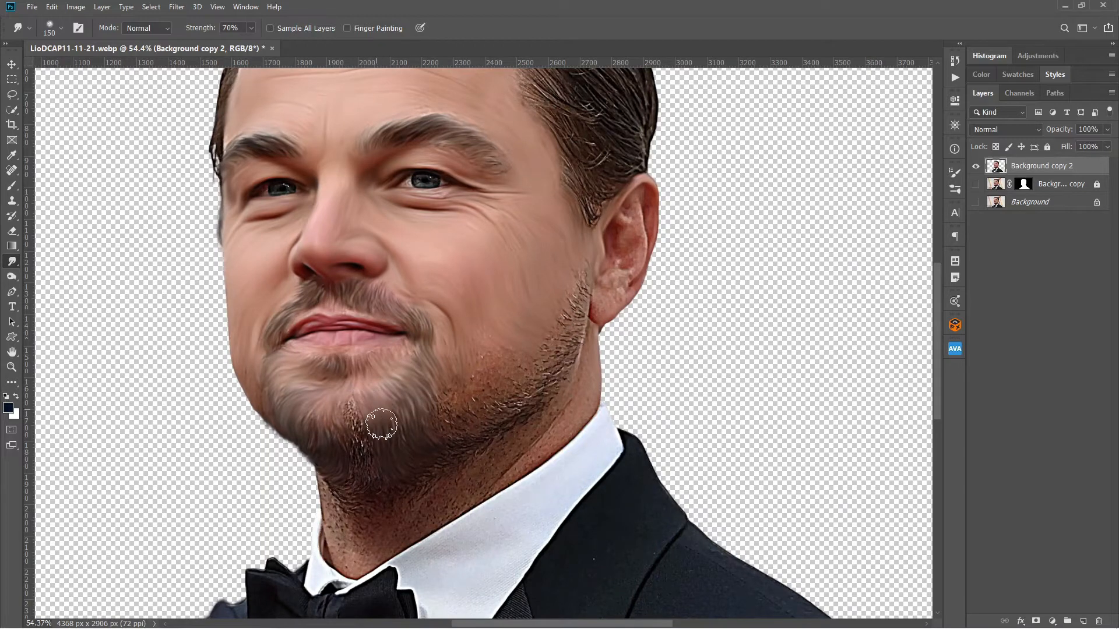
mouse_move(362, 388)
left_mouse_down()
mouse_move(352, 482)
mouse_move(380, 499)
mouse_move(471, 431)
left_mouse_up()
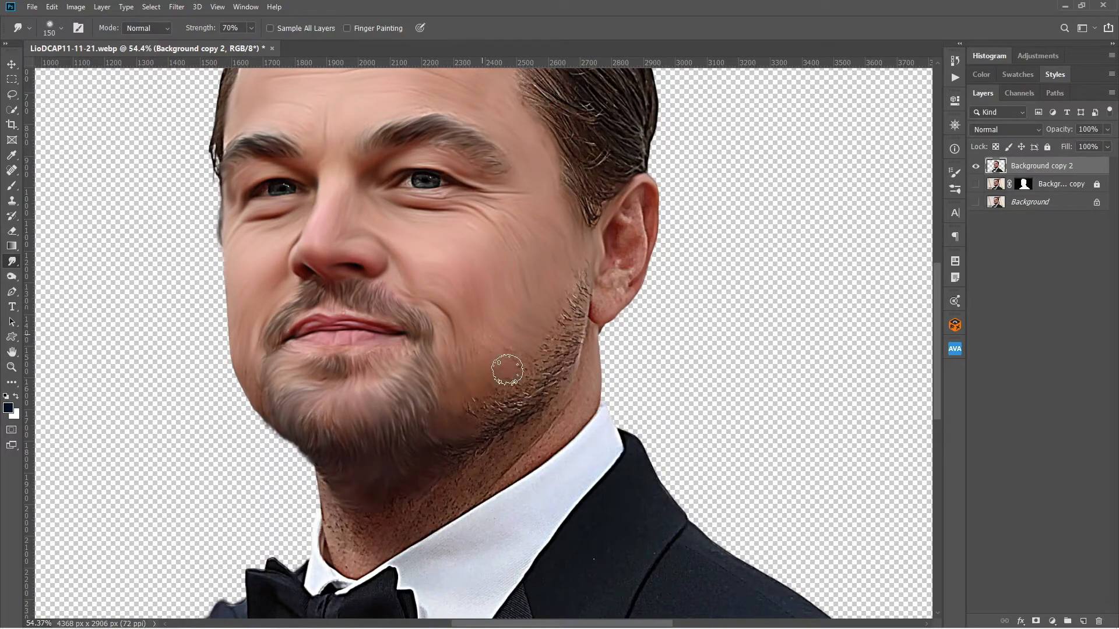
mouse_move(579, 274)
left_mouse_down()
mouse_move(579, 350)
mouse_move(507, 389)
mouse_move(490, 430)
mouse_move(420, 465)
mouse_move(346, 529)
left_mouse_up()
mouse_move(576, 380)
left_mouse_down()
mouse_move(442, 512)
mouse_move(341, 541)
left_mouse_up()
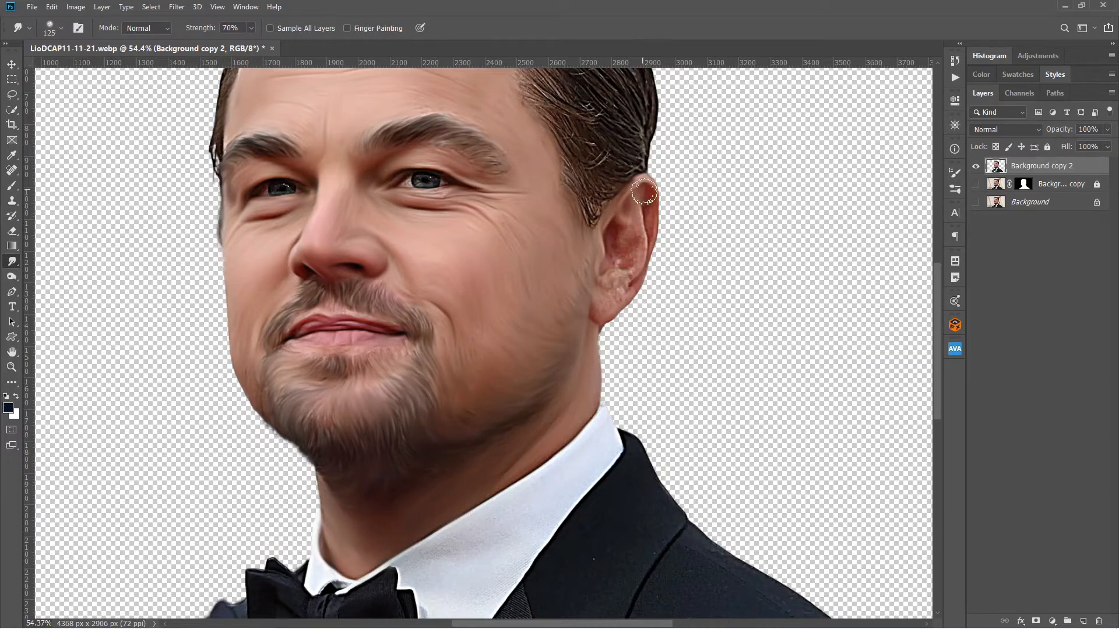
Reduce the Smudge brush to 90 px and smooth the skin inside the ear.
scroll(644, 192, "up", 3)
key("bracketleft")
key("bracketleft")
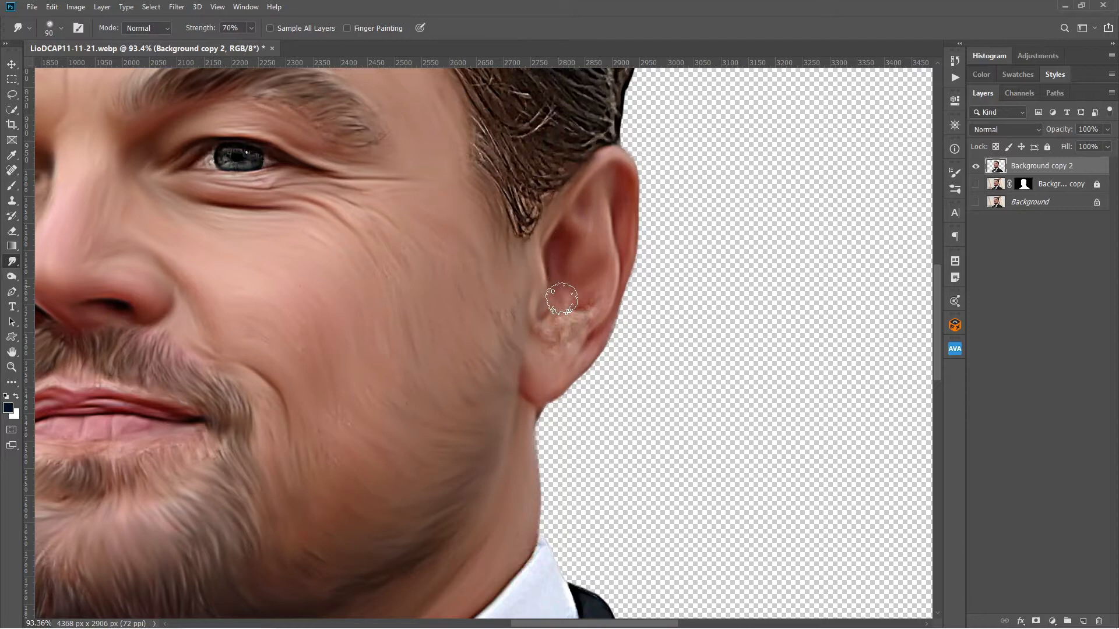
left_click_drag(562, 299, 562, 319)
scroll(330, 366, "down", 2)
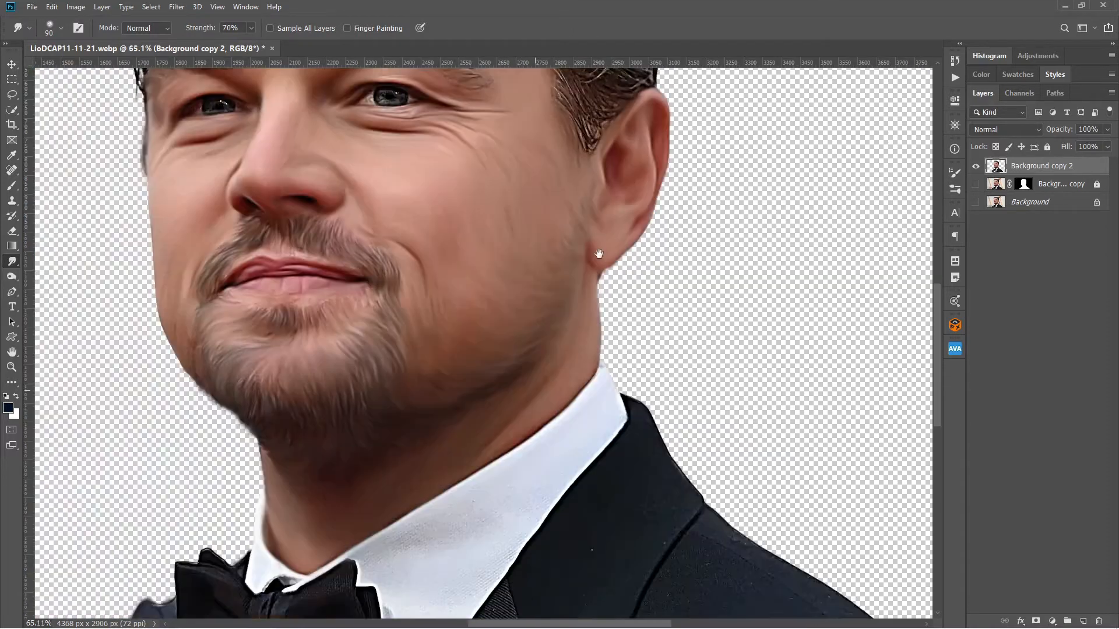
Reduce the Smudge brush to 15 px, lower its strength to 40% and smooth the eye nearer the ear.
scroll(522, 295, "up", 4)
key("bracketleft")
key("bracketleft")
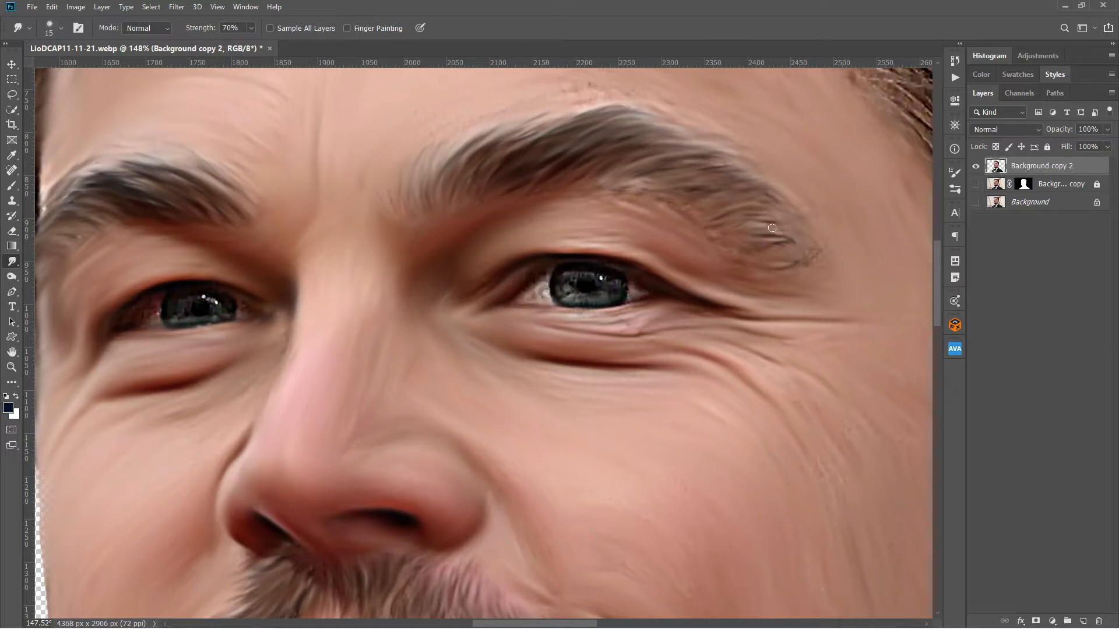
left_click(956, 190)
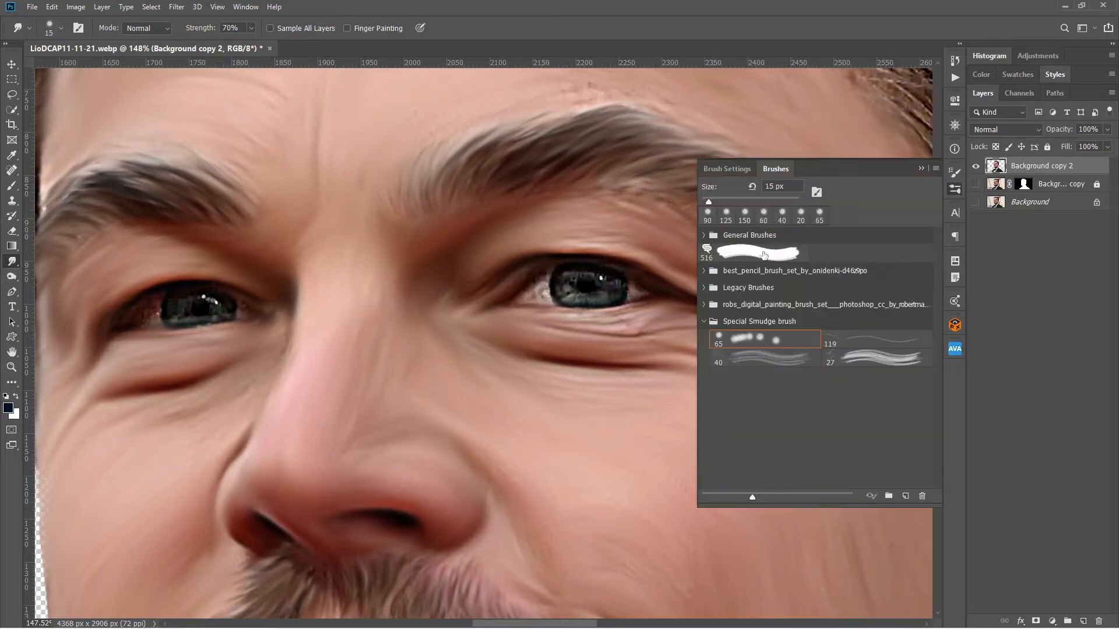
left_click(738, 171)
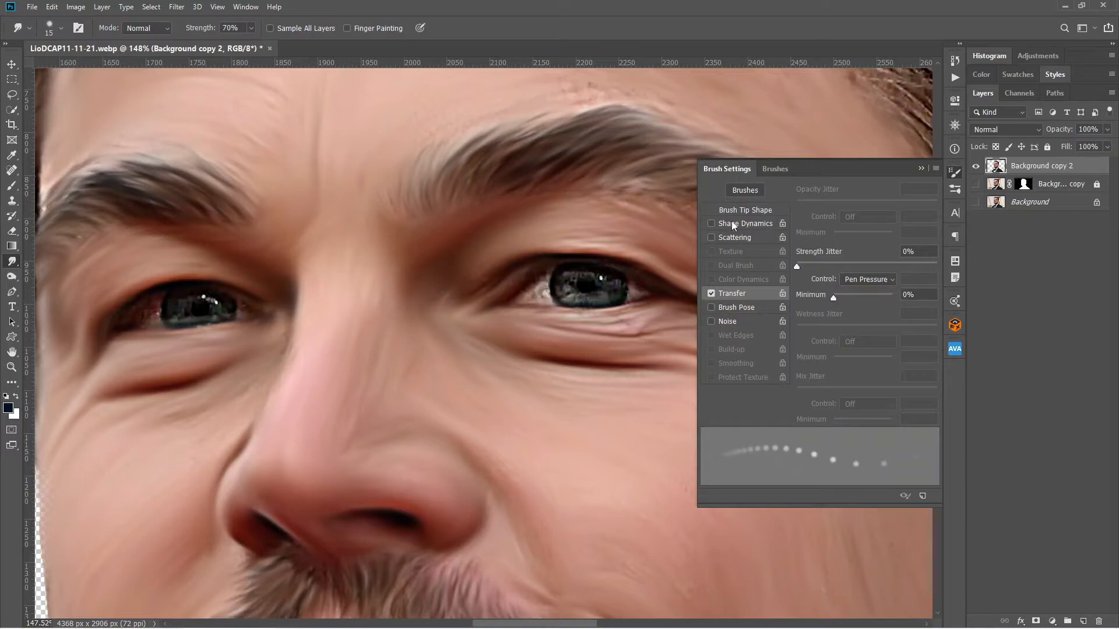
left_click(955, 172)
key("1")
key("2")
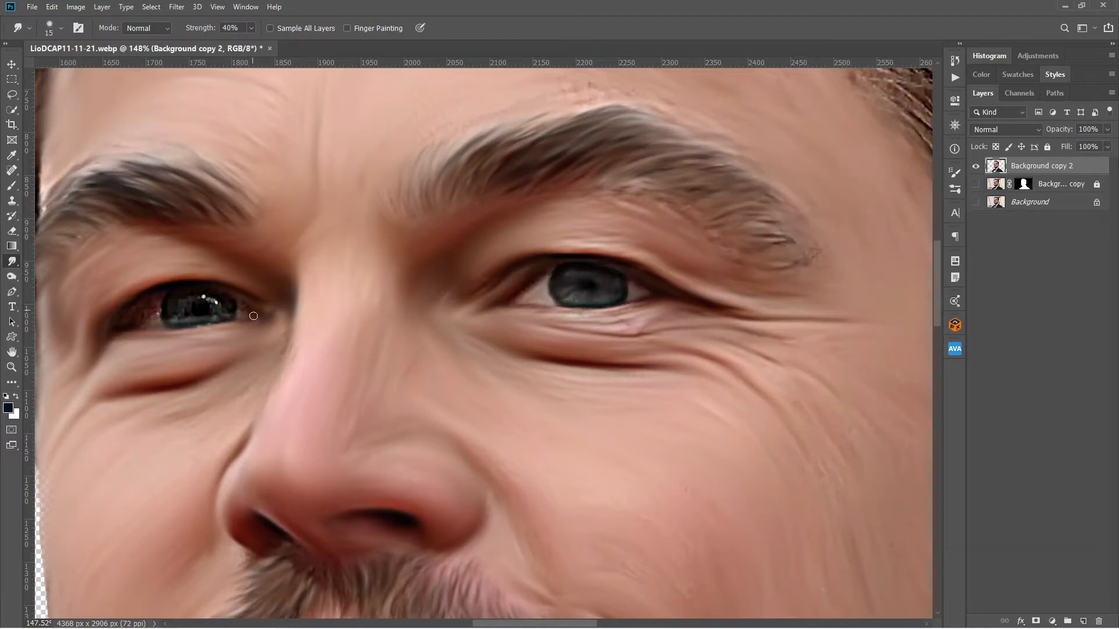
Smudge the shirt collar, bow tie and tuxedo jacket with 250 px and 175 px brushes at 100% strength, softening the jacket's lower edge.
key("ctrl+0")
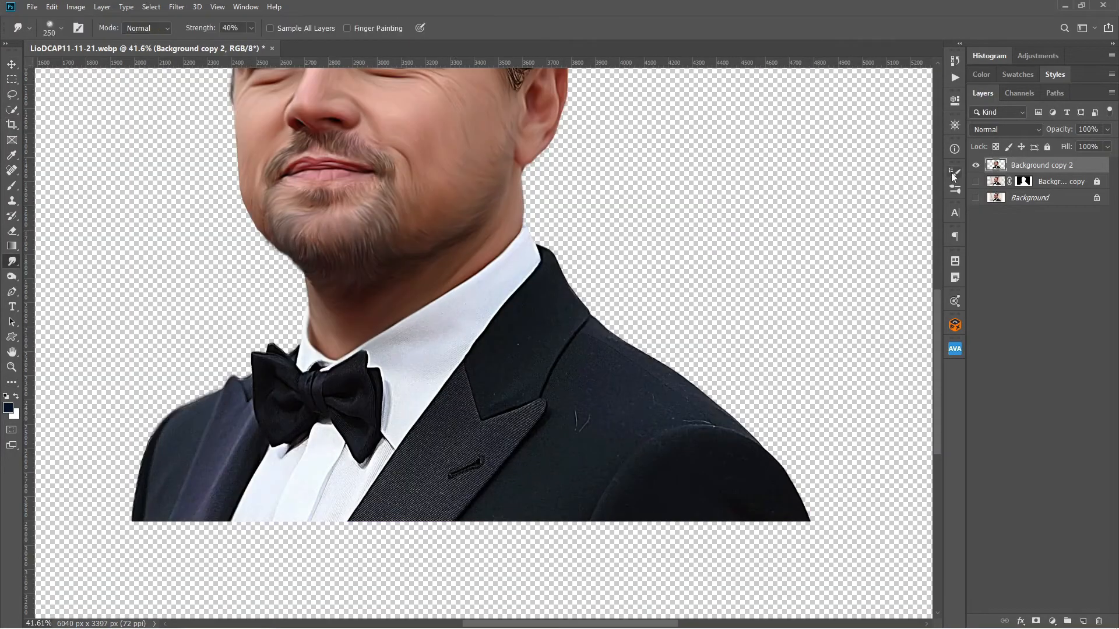
left_click(954, 173)
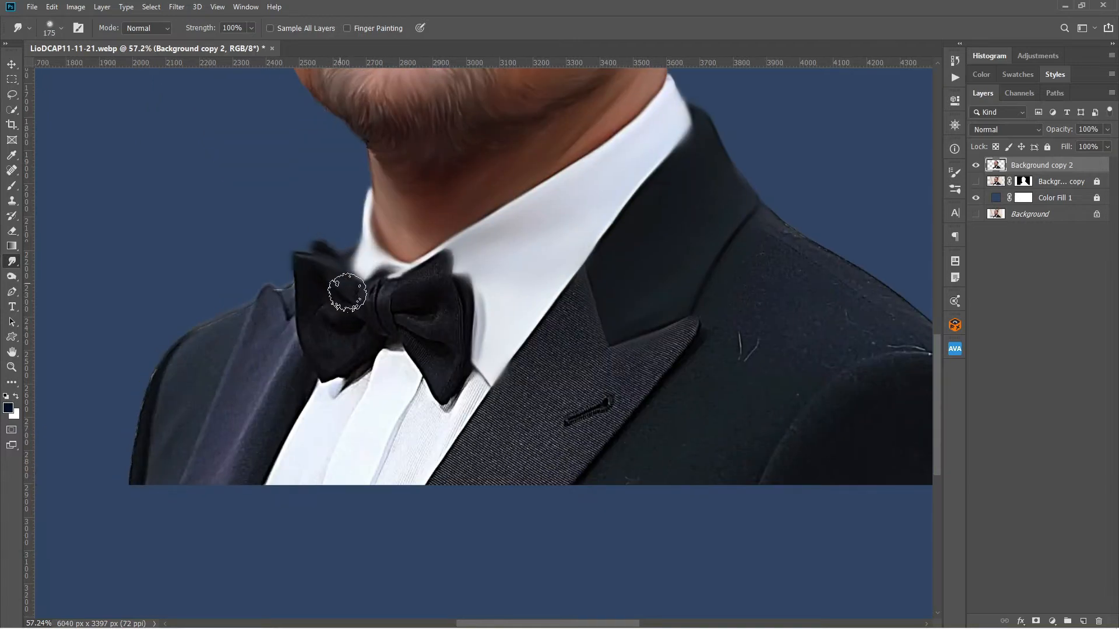
mouse_move(338, 285)
left_mouse_down()
mouse_move(379, 327)
mouse_move(437, 257)
mouse_move(441, 402)
left_mouse_up()
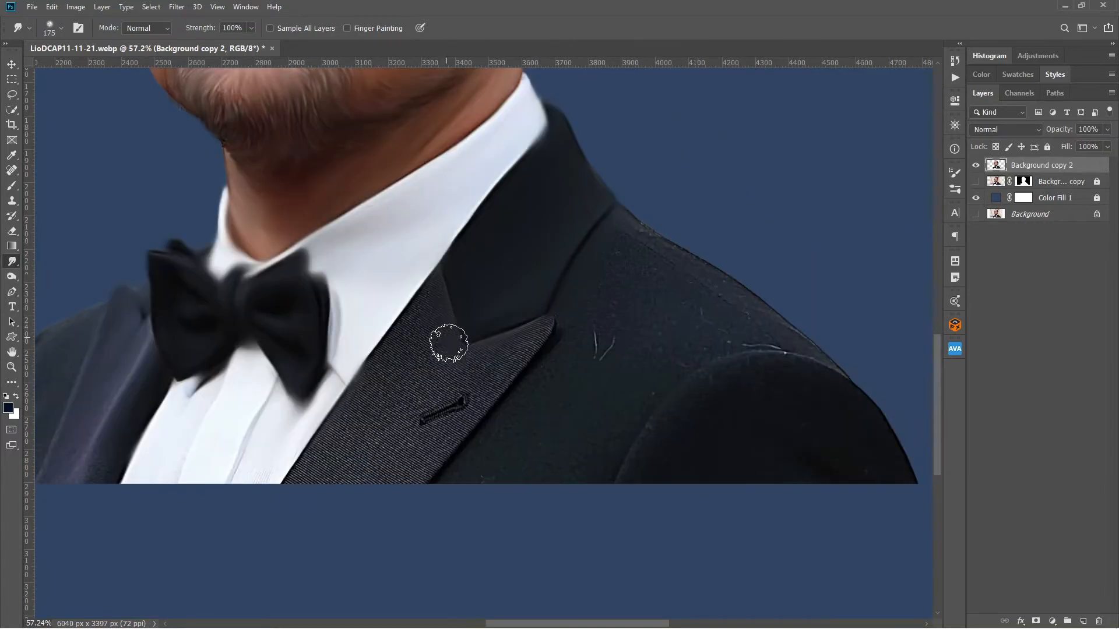
mouse_move(449, 344)
left_mouse_down()
mouse_move(470, 394)
mouse_move(377, 465)
mouse_move(754, 364)
mouse_move(694, 294)
mouse_move(624, 390)
left_mouse_up()
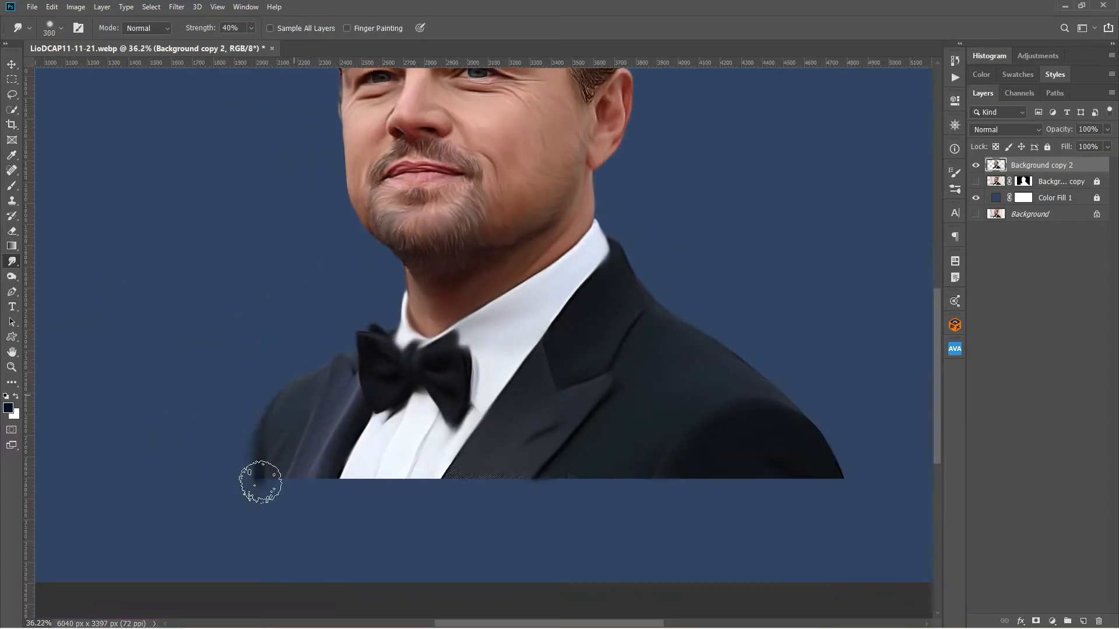
mouse_move(260, 480)
left_mouse_down()
mouse_move(327, 525)
mouse_move(670, 542)
mouse_move(466, 492)
mouse_move(811, 527)
left_mouse_up()
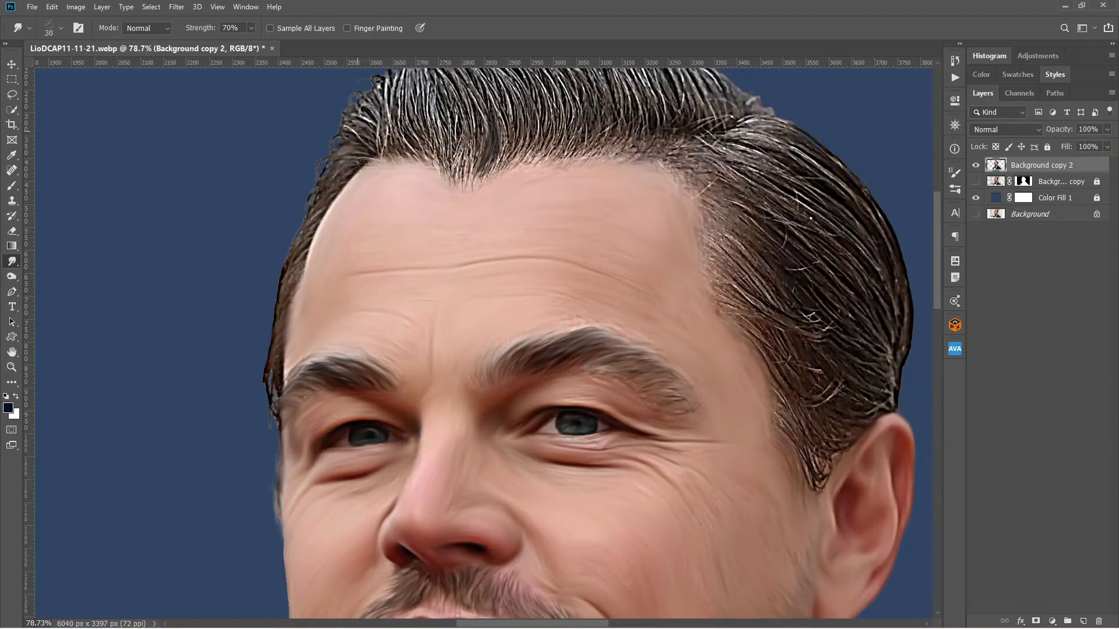
Set the Smudge brush to 45 px at 70% strength and smooth the hair along the temple farther from the ear.
key("bracketright")
key("bracketright")
key("bracketright")
left_click_drag(374, 143, 344, 126)
left_click_drag(373, 163, 331, 153)
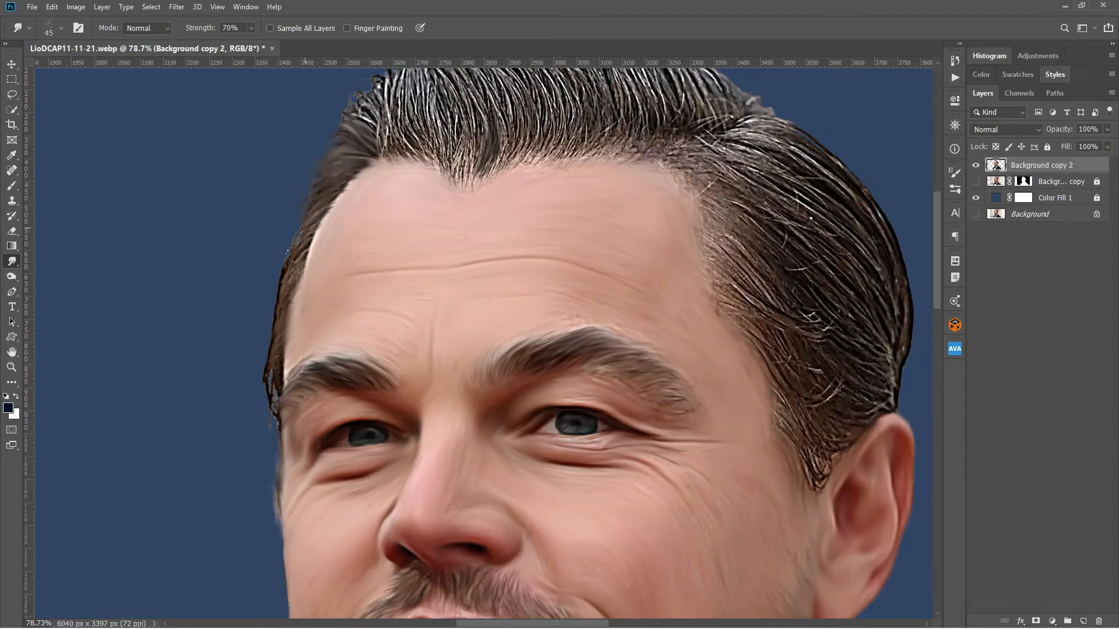
left_click_drag(286, 253, 262, 364)
Smudge the sideburn beside the ear and the hair along the near temple in the direction of growth.
left_click_drag(804, 443, 613, 372)
left_click_drag(627, 411, 654, 368)
left_click_drag(668, 346, 706, 327)
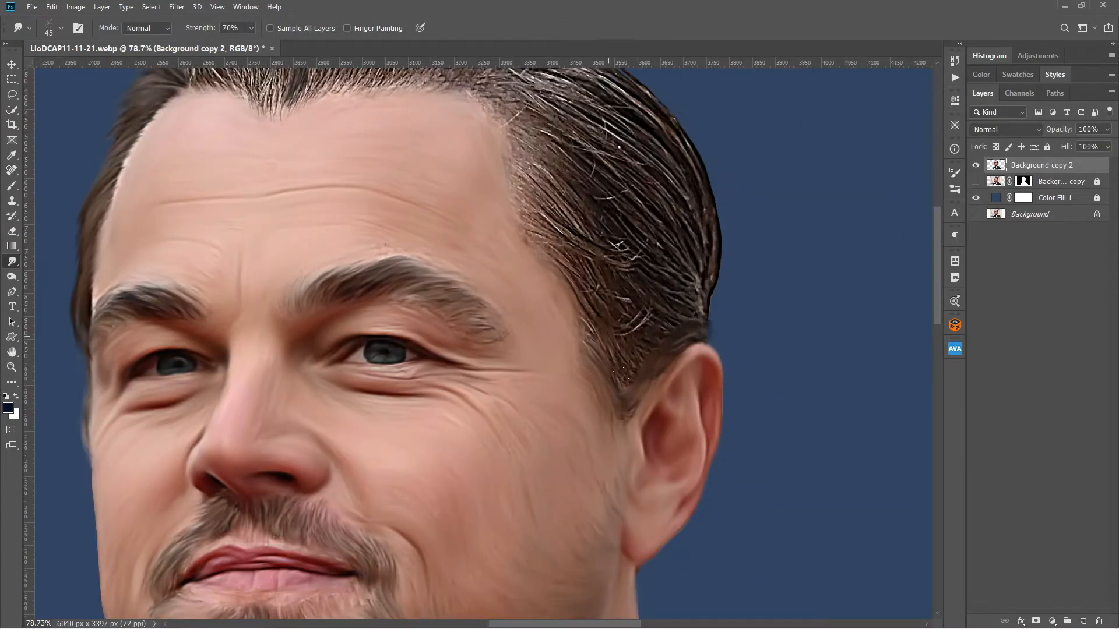
left_click_drag(617, 294, 656, 319)
left_click_drag(520, 197, 597, 271)
left_click_drag(517, 134, 539, 180)
mouse_move(541, 166)
left_mouse_down()
mouse_move(589, 228)
mouse_move(634, 257)
left_mouse_up()
Raise the Smudge strength to 80% and smooth the remaining side hair from the parting to the back of the head.
key("0")
left_click_drag(648, 312, 653, 388)
mouse_move(522, 125)
left_mouse_down()
mouse_move(659, 177)
mouse_move(722, 329)
left_mouse_up()
left_click_drag(679, 280, 714, 382)
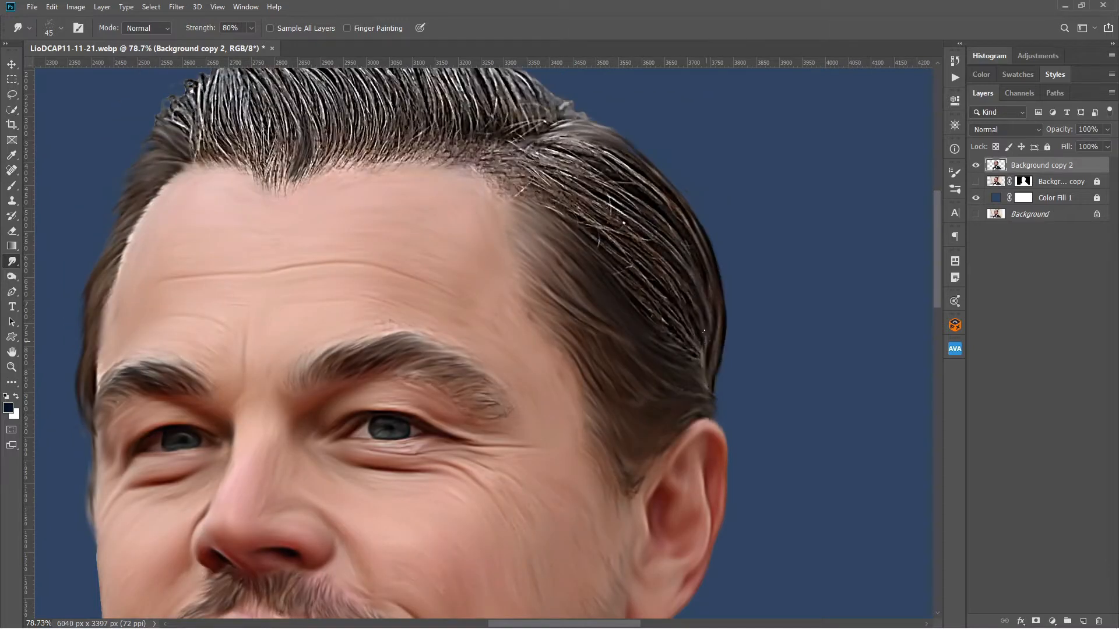
left_click_drag(621, 268, 706, 362)
mouse_move(594, 201)
left_mouse_down()
mouse_move(676, 294)
mouse_move(693, 263)
left_mouse_up()
left_click_drag(553, 140, 664, 216)
left_click_drag(484, 153, 556, 175)
left_click_drag(505, 175, 595, 227)
left_click_drag(472, 172, 537, 184)
Smudge the upper outline of the top hair and the forehead hairline next to the parting.
left_click_drag(566, 171, 655, 277)
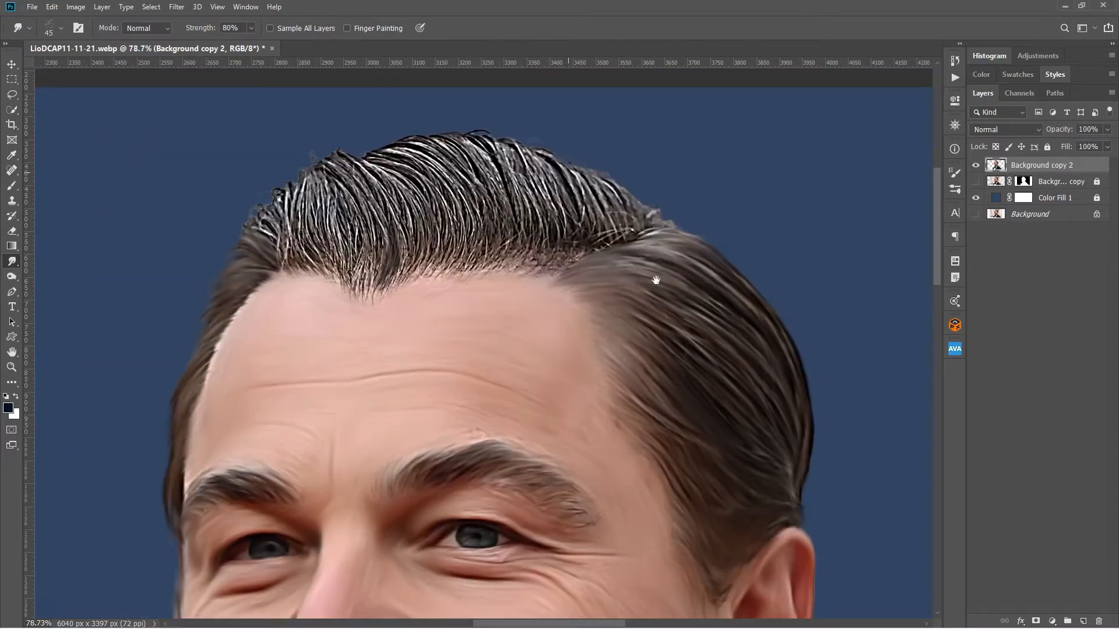
left_click_drag(513, 145, 621, 204)
left_click_drag(455, 137, 510, 145)
mouse_move(478, 137)
left_mouse_down()
mouse_move(382, 149)
mouse_move(477, 241)
left_mouse_up()
left_click_drag(426, 275, 498, 220)
left_click_drag(483, 271, 552, 239)
left_click_drag(537, 269, 630, 223)
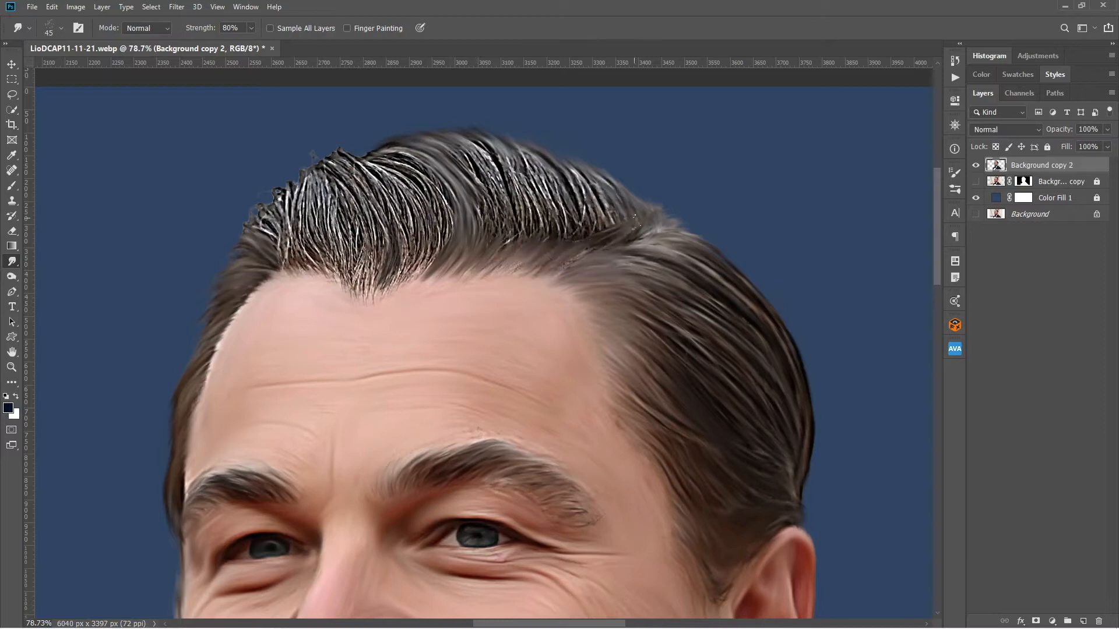
Smudge the rest of the top hair from the parting across to the front tuft and hairline peak.
left_click_drag(579, 176, 611, 237)
mouse_move(536, 158)
left_mouse_down()
mouse_move(591, 234)
mouse_move(565, 230)
left_mouse_up()
left_click_drag(514, 166, 519, 242)
left_click_drag(481, 143, 516, 231)
left_click_drag(450, 150, 489, 216)
mouse_move(414, 166)
left_mouse_down()
mouse_move(450, 213)
mouse_move(338, 152)
left_mouse_up()
left_click_drag(341, 160, 265, 224)
mouse_move(254, 219)
left_mouse_down()
mouse_move(291, 265)
mouse_move(346, 280)
left_mouse_up()
mouse_move(356, 291)
left_mouse_down()
mouse_move(423, 259)
mouse_move(411, 181)
left_mouse_up()
mouse_move(370, 172)
left_mouse_down()
mouse_move(416, 257)
mouse_move(382, 250)
left_mouse_up()
mouse_move(341, 198)
left_mouse_down()
mouse_move(373, 279)
mouse_move(344, 265)
left_mouse_up()
Duplicate the smudged portrait layer and hide the original beneath it.
left_click_drag(764, 330, 670, 345)
key("ctrl+j")
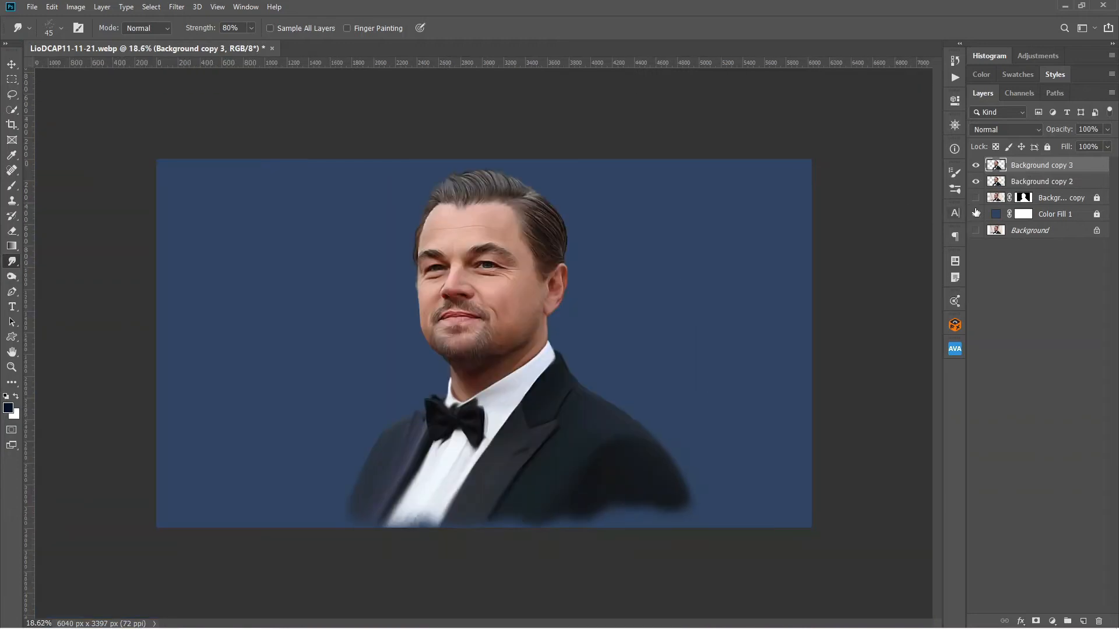
left_click(976, 181)
Set the Smudge brush to 300 px at 20% strength and toggle its Transfer option.
left_click(954, 190)
left_click(763, 322)
left_click(955, 189)
key("bracketright")
key("bracketright")
key("bracketright")
key("bracketright")
key("bracketright")
key("bracketright")
key("bracketright")
key("bracketright")
key("bracketright")
key("ctrl+0")
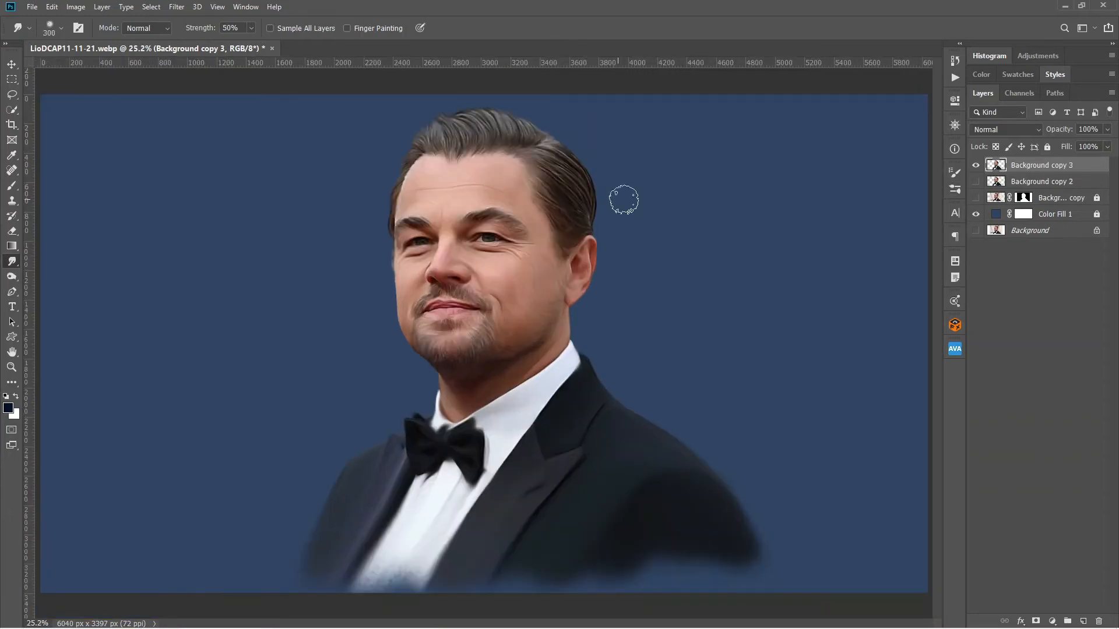
key("2")
left_click(955, 174)
left_click(710, 294)
left_click(954, 173)
Lightly smudge the side and top hair, the forehead and both cheeks on the duplicated layer.
left_click_drag(564, 165, 572, 215)
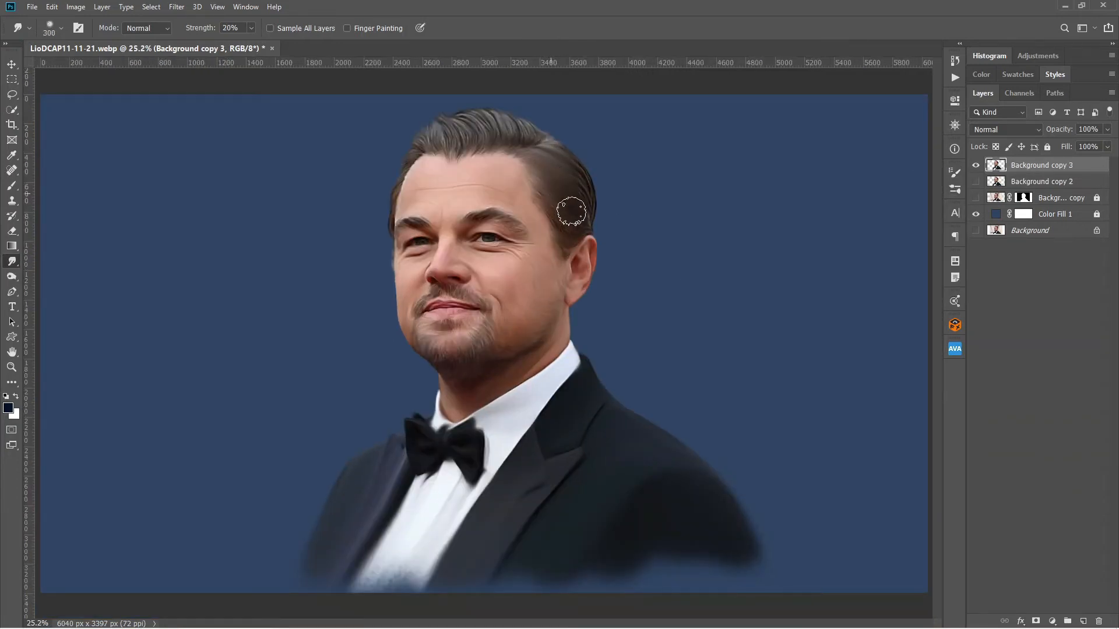
mouse_move(531, 141)
left_mouse_down()
mouse_move(489, 126)
mouse_move(447, 138)
left_mouse_up()
left_click_drag(466, 186, 417, 195)
left_click_drag(409, 264, 411, 273)
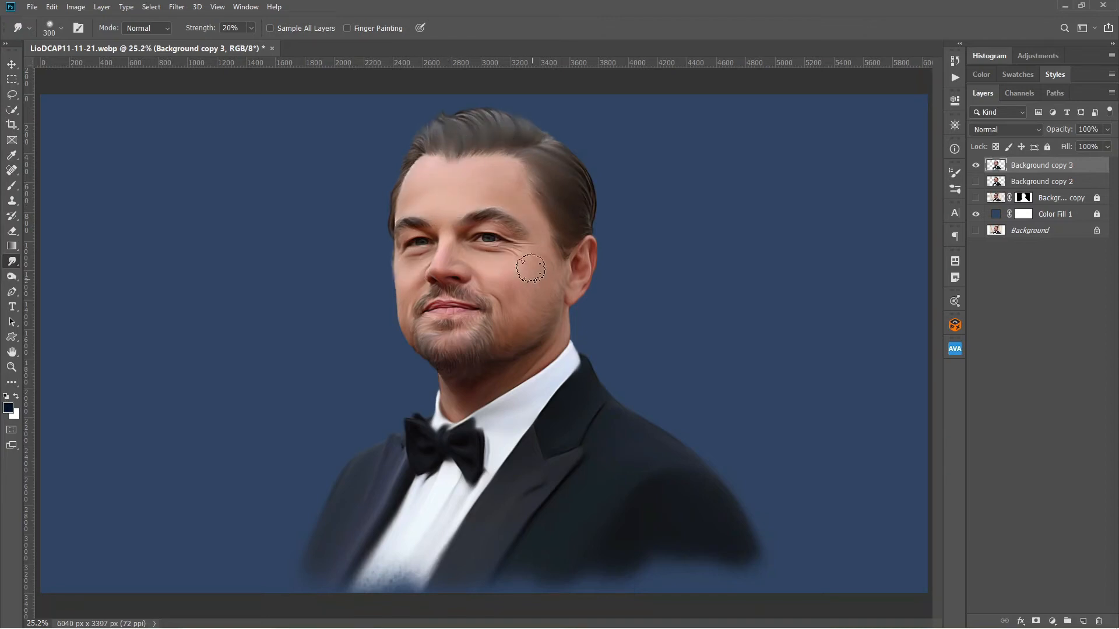
left_click_drag(529, 270, 507, 287)
Soften the ear, the far edge of the face and the bearded chin and jaw.
scroll(461, 374, "up", 4)
left_click_drag(620, 277, 618, 296)
mouse_move(390, 258)
left_mouse_down()
mouse_move(377, 275)
mouse_move(375, 246)
left_mouse_up()
left_click_drag(435, 351, 490, 304)
Lower the Smudge strength to 15% and soften the remaining face details with 200 px and 400 px brushes.
left_click_drag(552, 324, 556, 179)
key("1")
key("5")
key("bracketleft")
key("bracketleft")
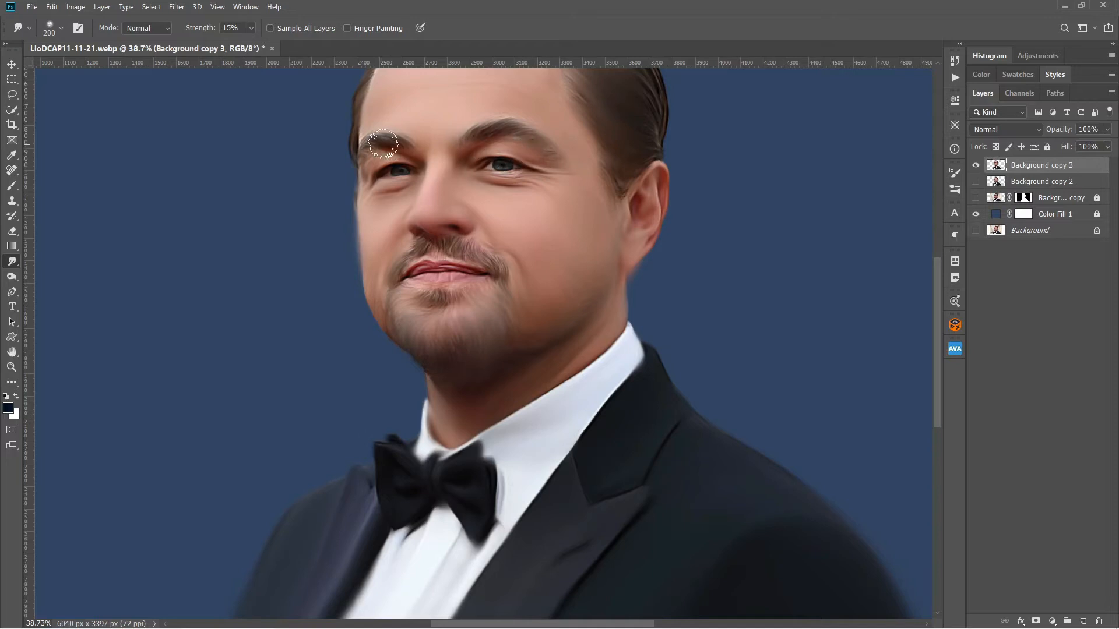
left_click_drag(642, 447, 657, 300)
key("bracketright")
key("bracketright")
key("bracketright")
left_click_drag(725, 137, 688, 345)
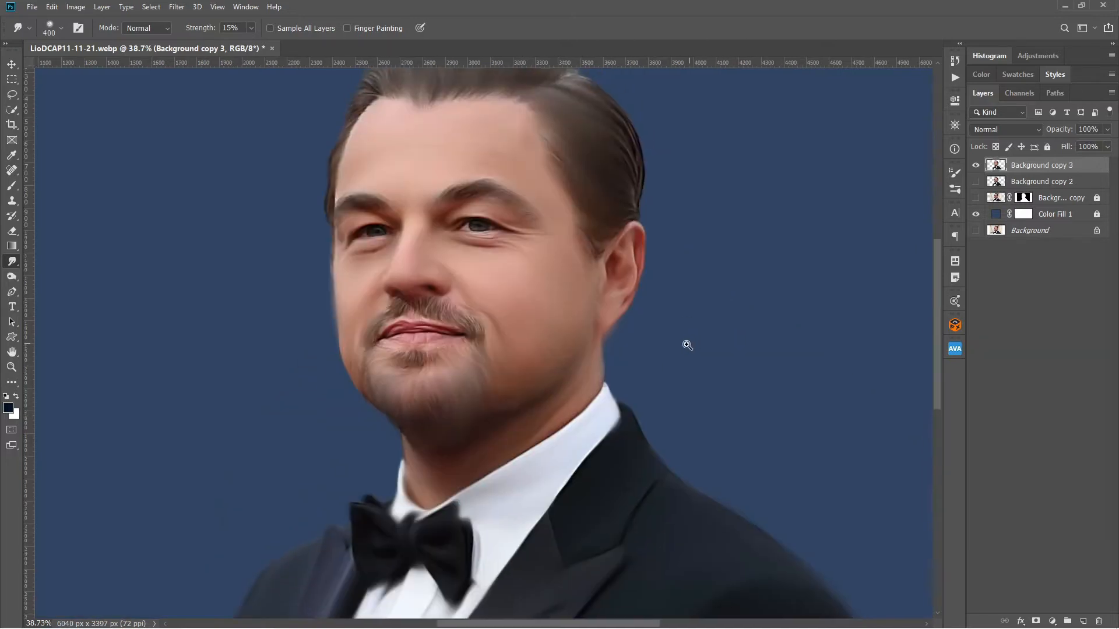
Show Background copy 2 again and set the softened layer's opacity to 60%.
key("ctrl+0")
left_click(976, 181)
left_click_drag(1054, 129, 1032, 136)
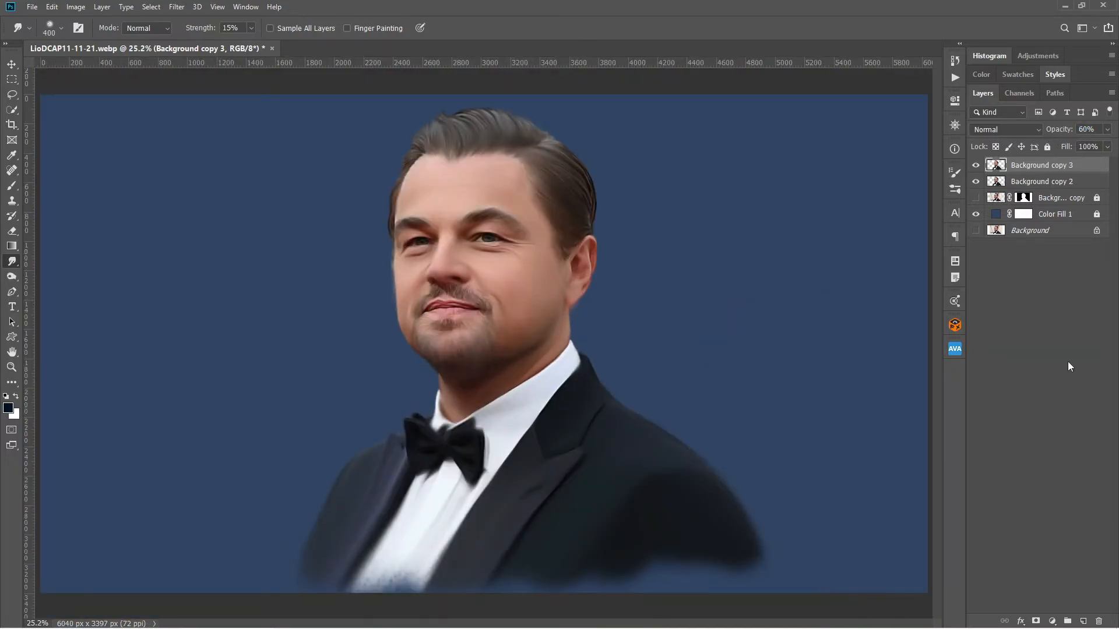
Duplicate both portrait layers and merge the duplicates into one layer.
left_click(1043, 181, "shift")
key("ctrl+j")
key("ctrl+e")
Lock and hide Background copy 3 and Background copy 2, and select the merged layer.
left_click(1042, 198)
left_click(1042, 181, "shift")
left_click(1047, 147)
left_click_drag(976, 181, 975, 197)
left_click(1042, 165)
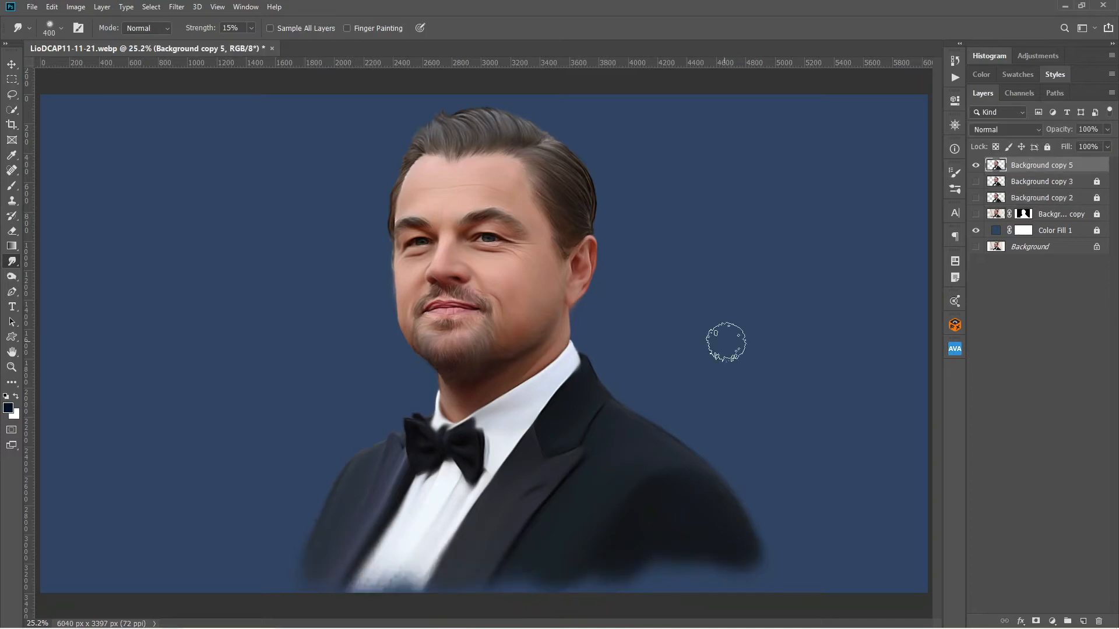
Smooth the face on the merged layer with a 200 px Smudge brush at 5% and 10% strength.
left_click(251, 28)
left_click_drag(231, 48, 225, 48)
left_click(954, 174)
left_click(954, 174)
mouse_move(497, 175)
left_mouse_down()
mouse_move(546, 101)
mouse_move(460, 173)
mouse_move(357, 164)
mouse_move(448, 218)
mouse_move(320, 215)
left_mouse_up()
key("bracketleft")
key("bracketleft")
key("bracketleft")
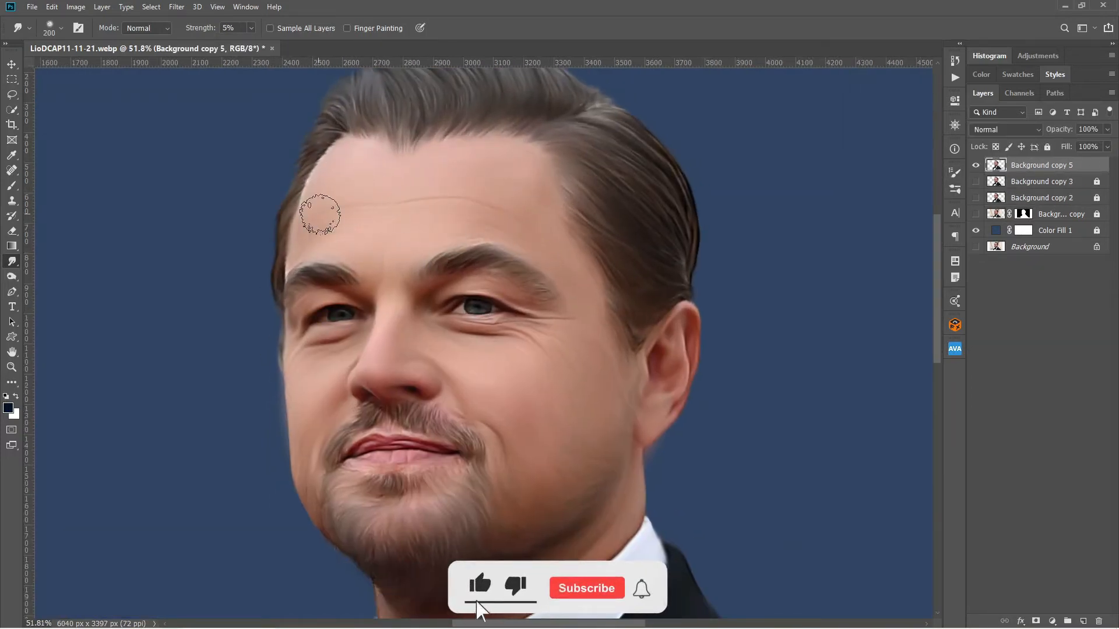
key("1")
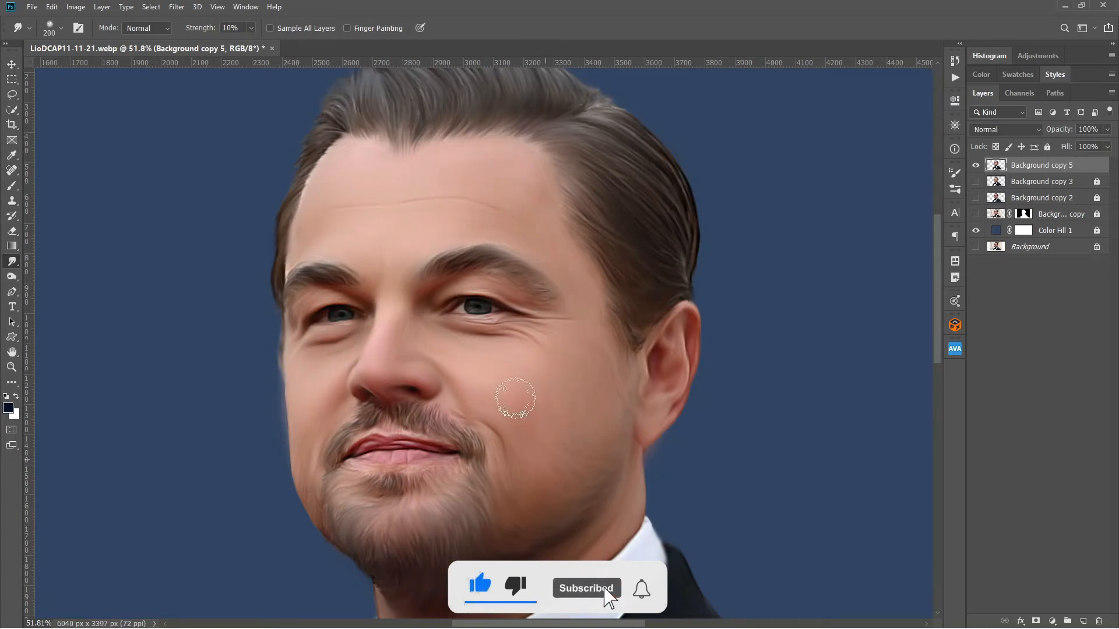
key("ctrl+0")
Switch to the Brush tool and add a new top layer named hair.
key("b")
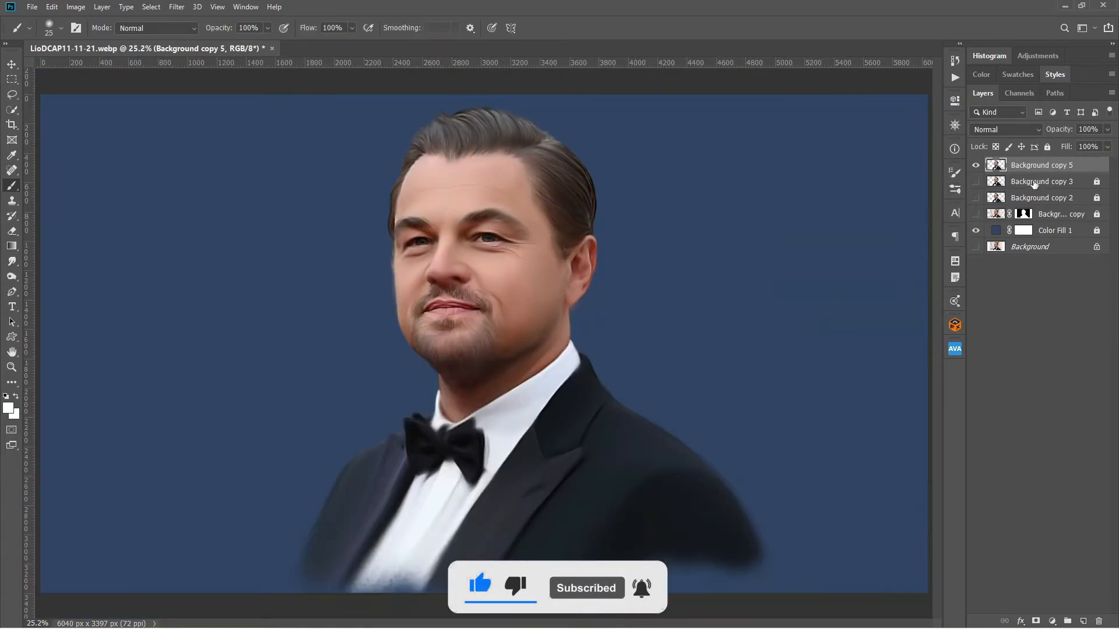
key("ctrl+shift+alt+n")
double_click(1021, 166)
type("hair")
key("Return")
Choose the soft round brush with tapered stroke ends from the General Brushes set.
left_click(954, 174)
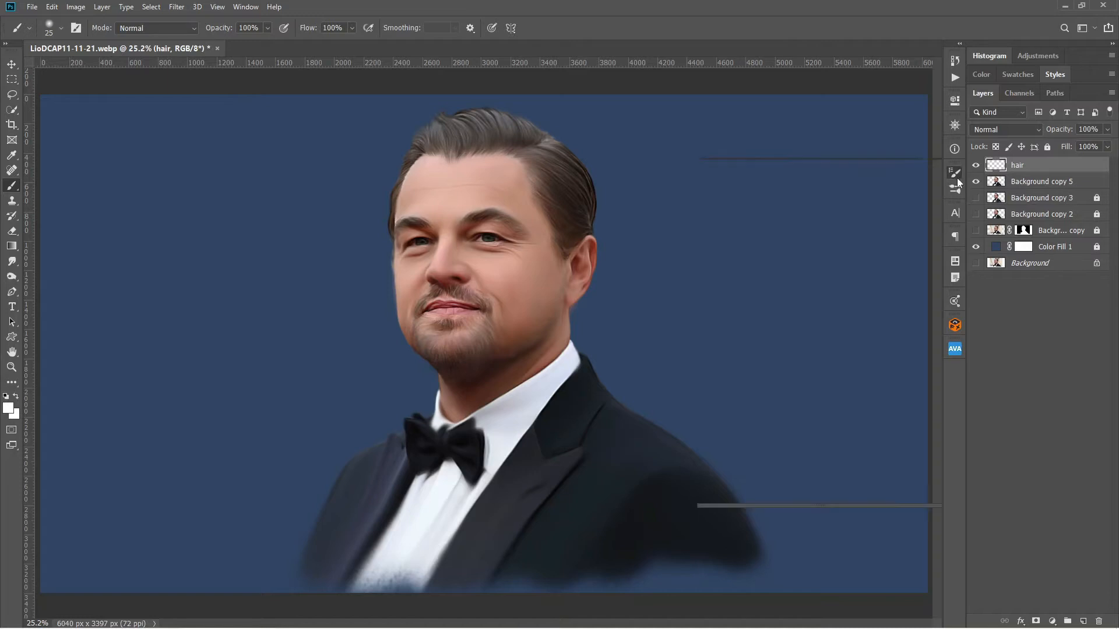
left_click(957, 190)
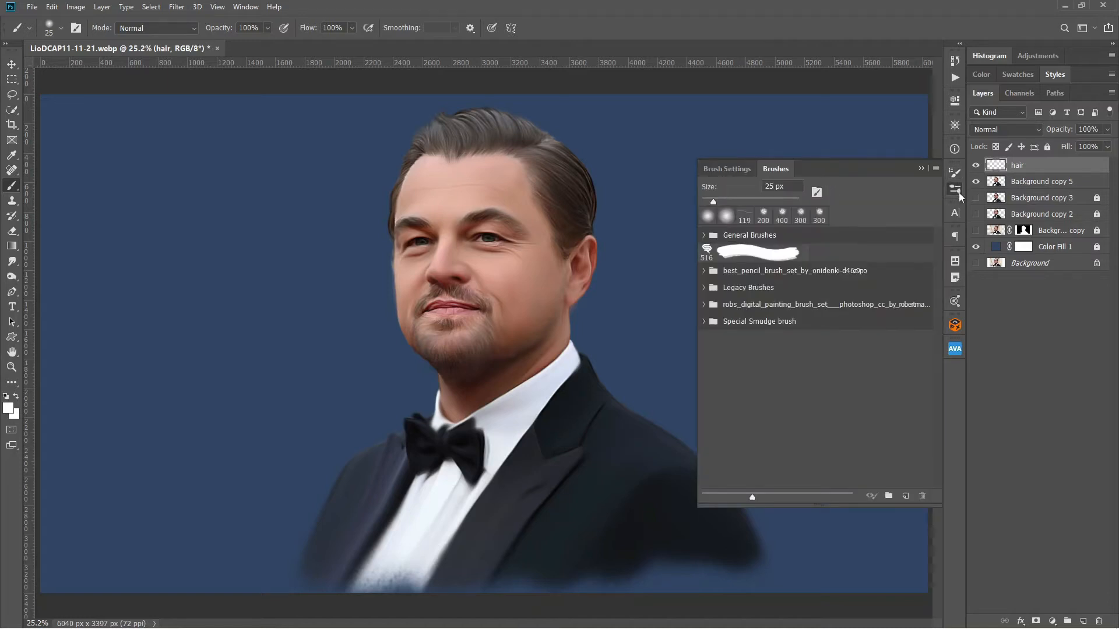
left_click(703, 235)
left_click(777, 308)
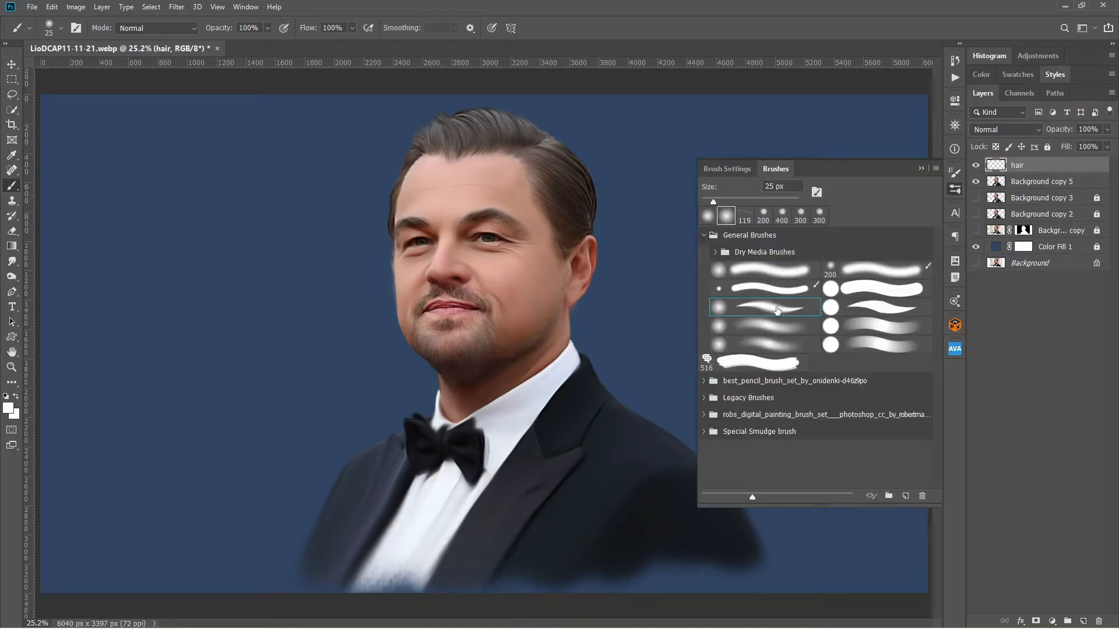
Set the brush's Shape Dynamics size jitter control to Pen Pressure.
left_click(732, 169)
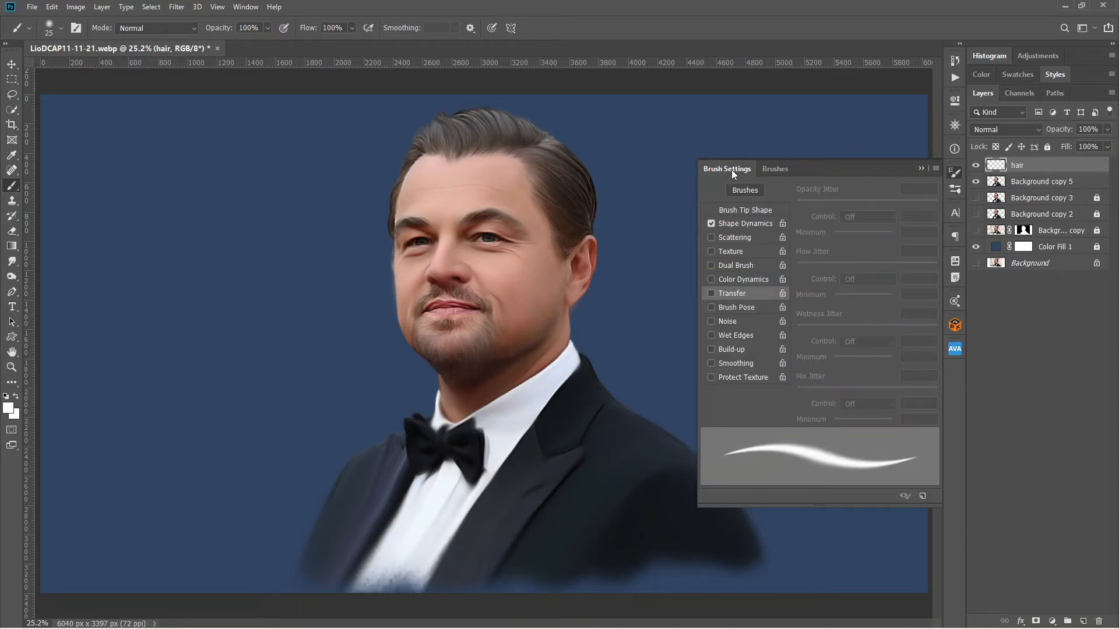
left_click(752, 223)
left_click(877, 216)
left_click(863, 241)
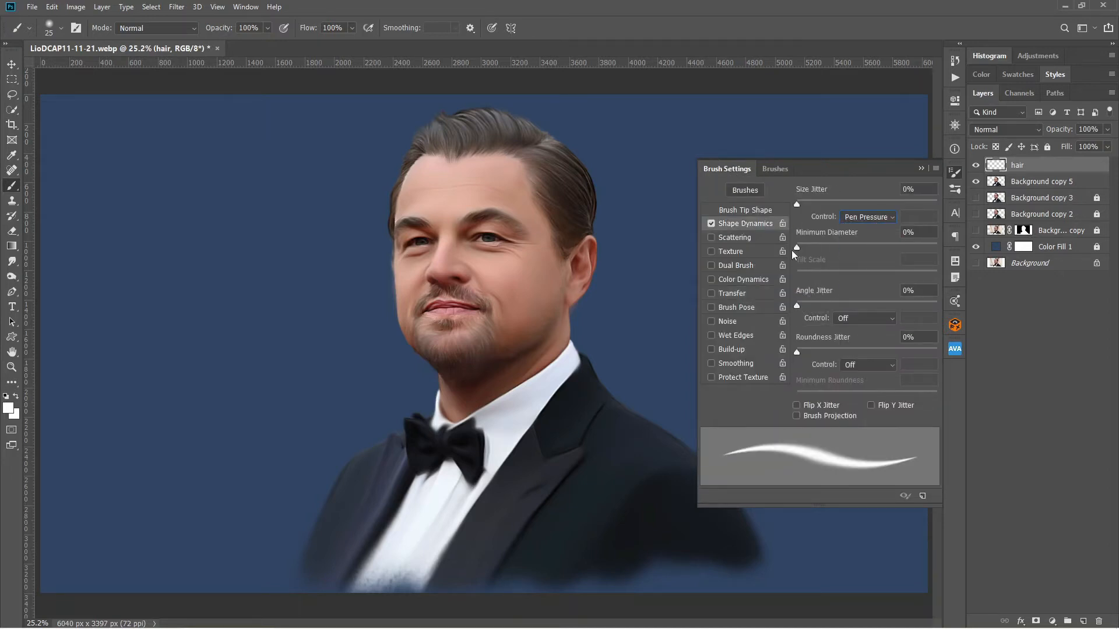
Adjust the flow jitter and opacity jitter controls in the brush's Transfer settings.
left_click(734, 294)
left_click(872, 280)
left_click(866, 320)
left_click(865, 217)
left_click(862, 228)
left_click(921, 169)
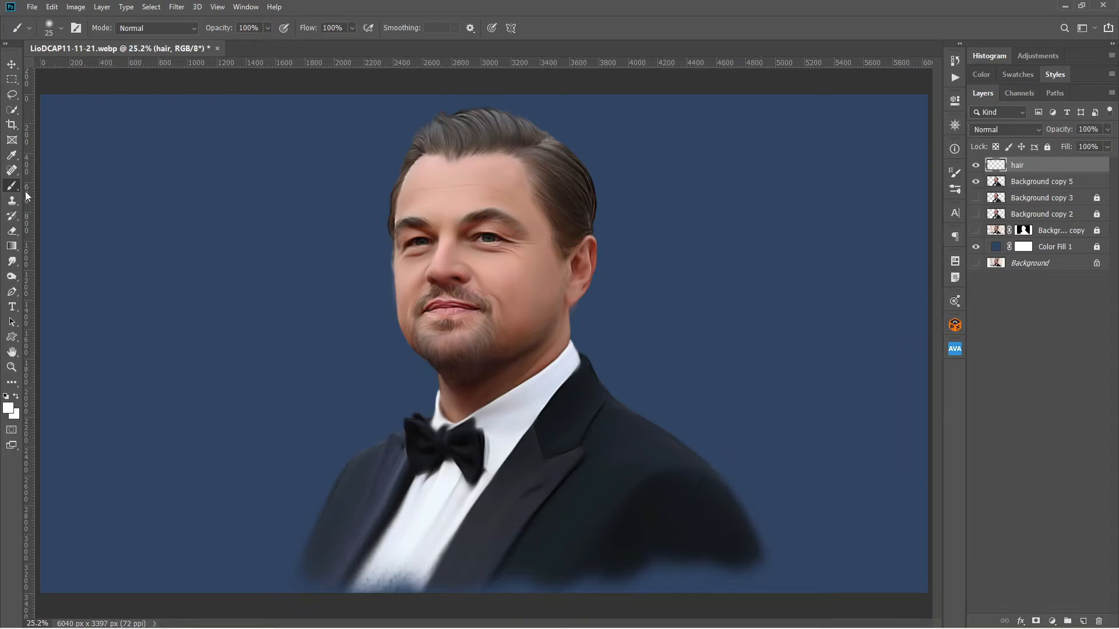
Set the foreground colour to white (ffffff) and paint thin light strands through the side hair with a 25 px brush.
scroll(550, 108, "up", 6)
left_click(61, 29)
left_click(446, 8)
left_click(8, 408)
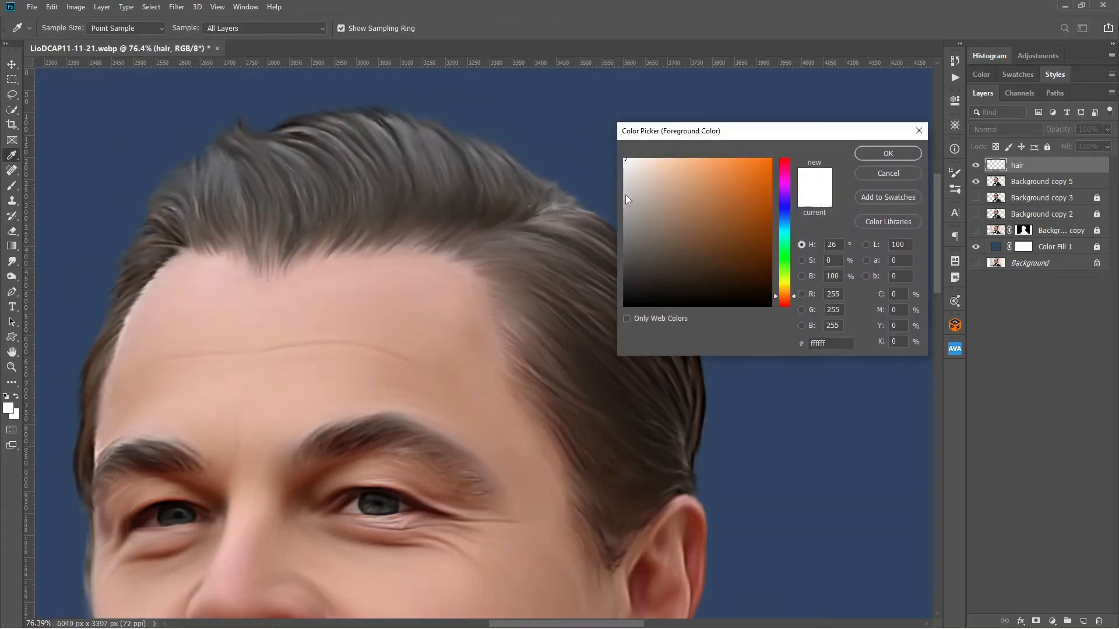
left_click(888, 154)
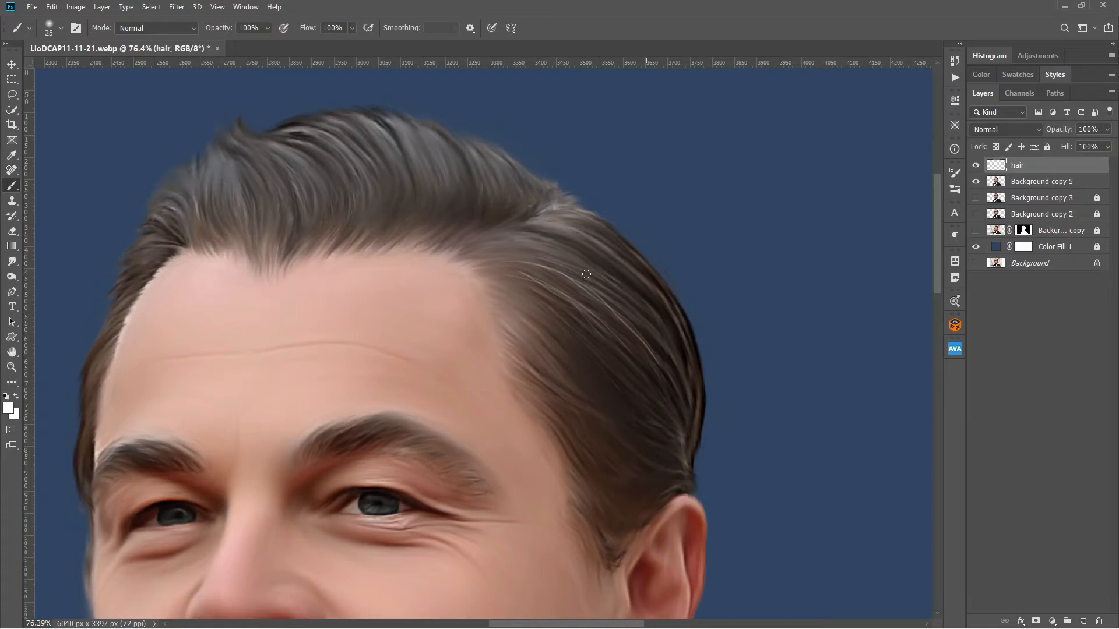
left_click_drag(519, 325, 569, 419)
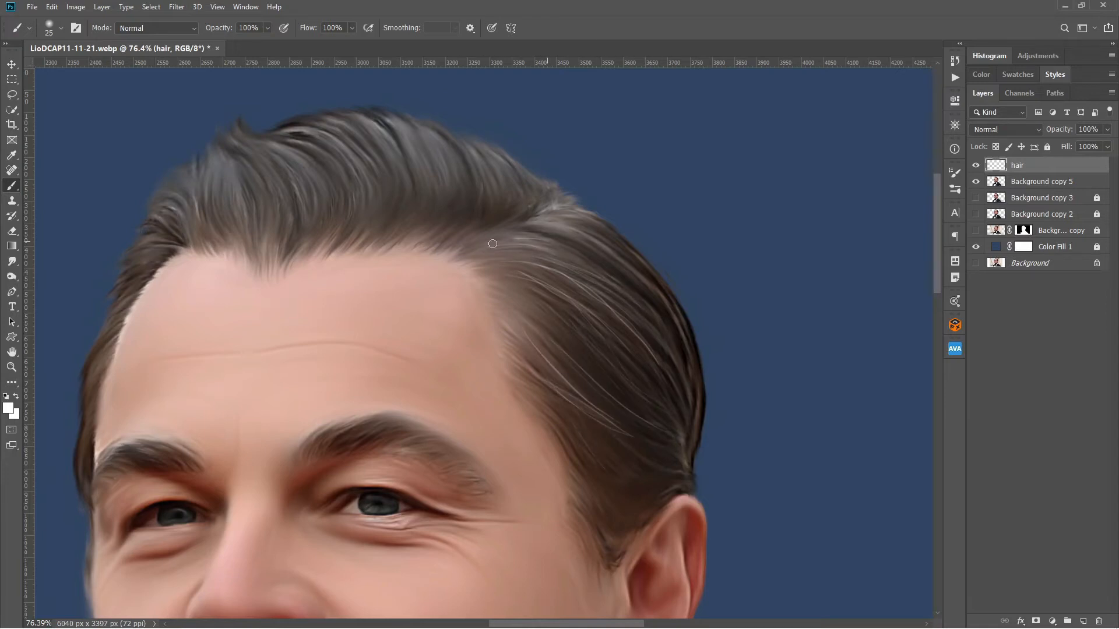
Switch the paint colour to black and add dark strands within the side hair.
left_click(14, 416)
left_click(651, 284)
key("Return")
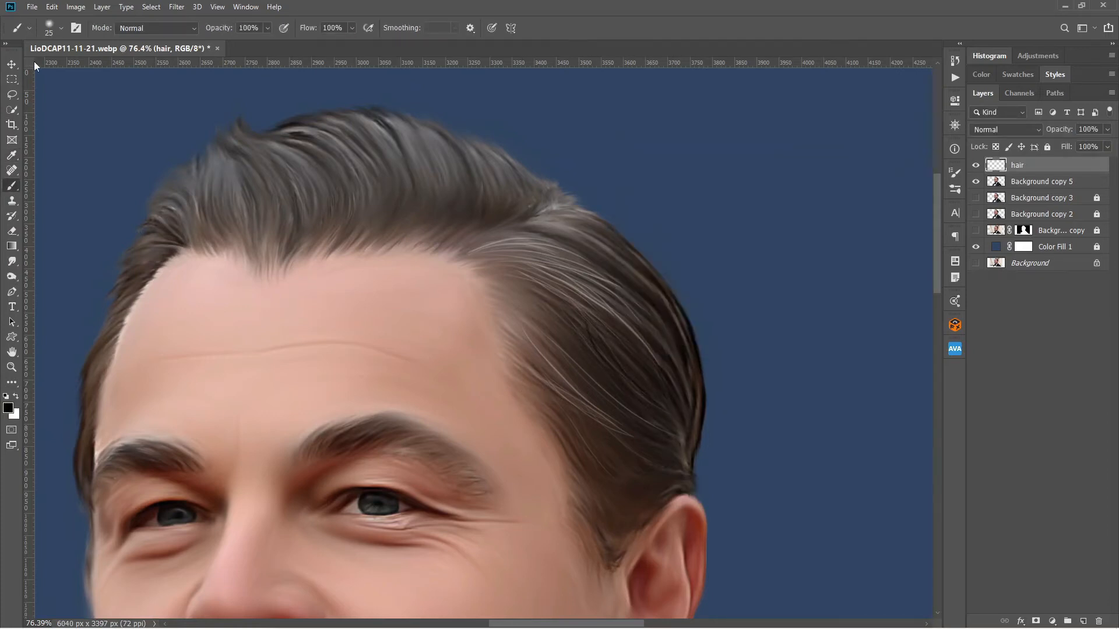
Enlarge the brush to 50 px and paint dark flyaway strands at the front tuft and down the far temple.
left_click(61, 28)
left_click_drag(77, 65, 86, 66)
left_click(500, 187)
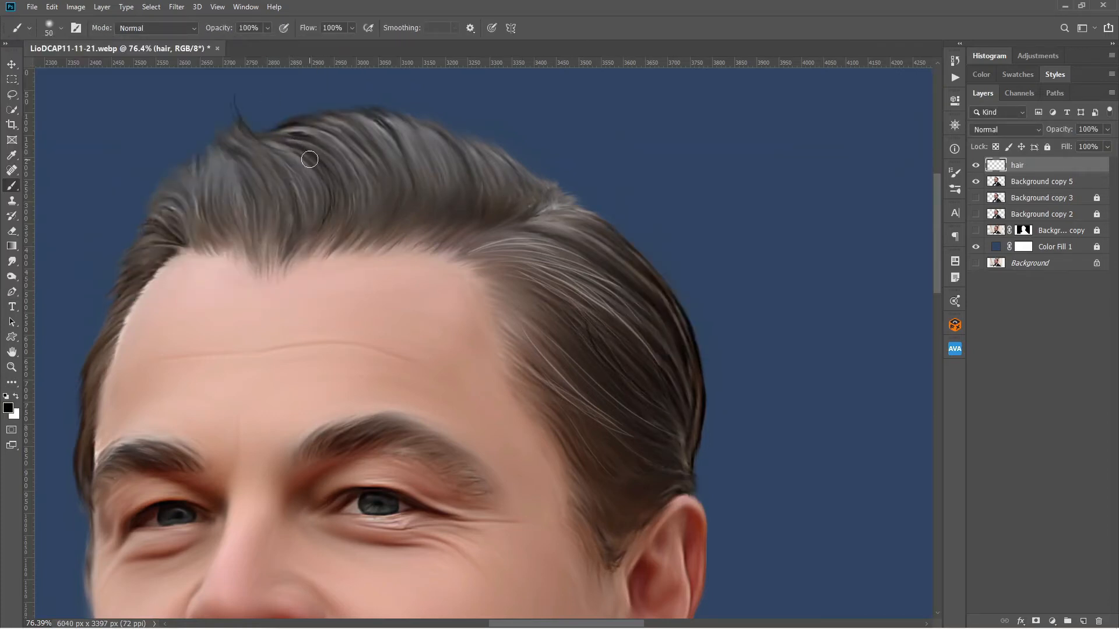
scroll(154, 393, "down", 3)
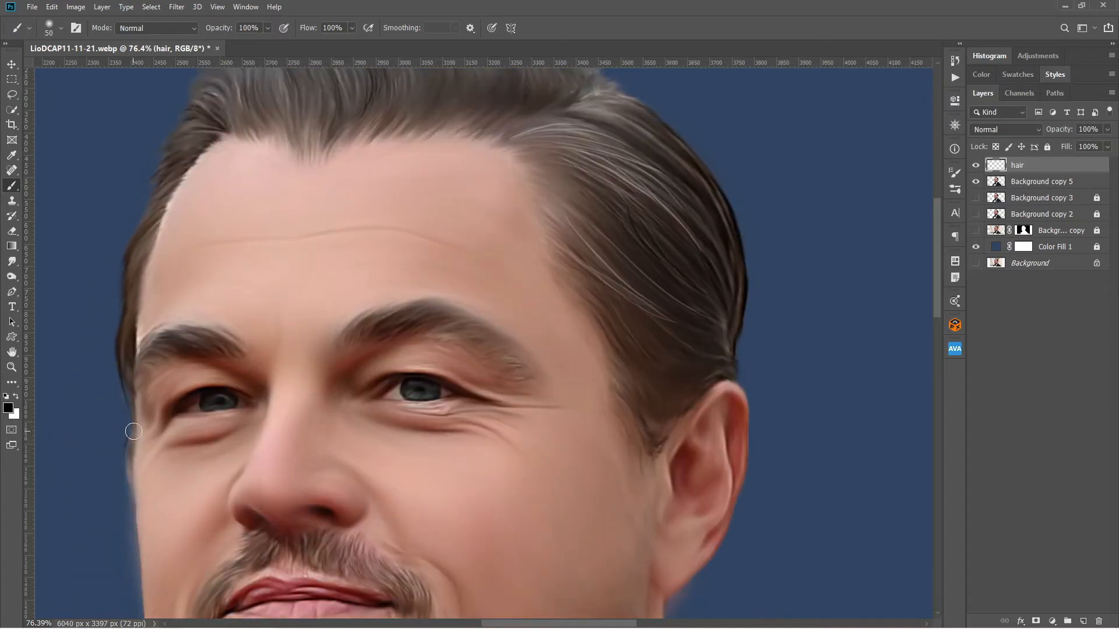
scroll(174, 204, "up", 2)
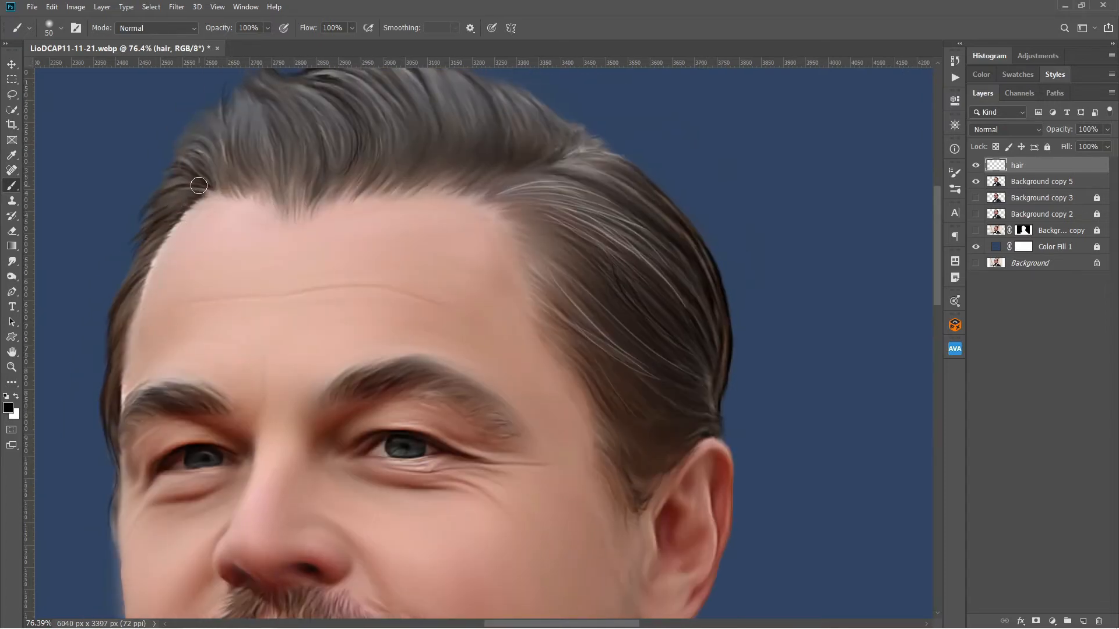
Swap the paint colour to white and paint light strands through the top hair.
key("x")
scroll(280, 247, "up", 3)
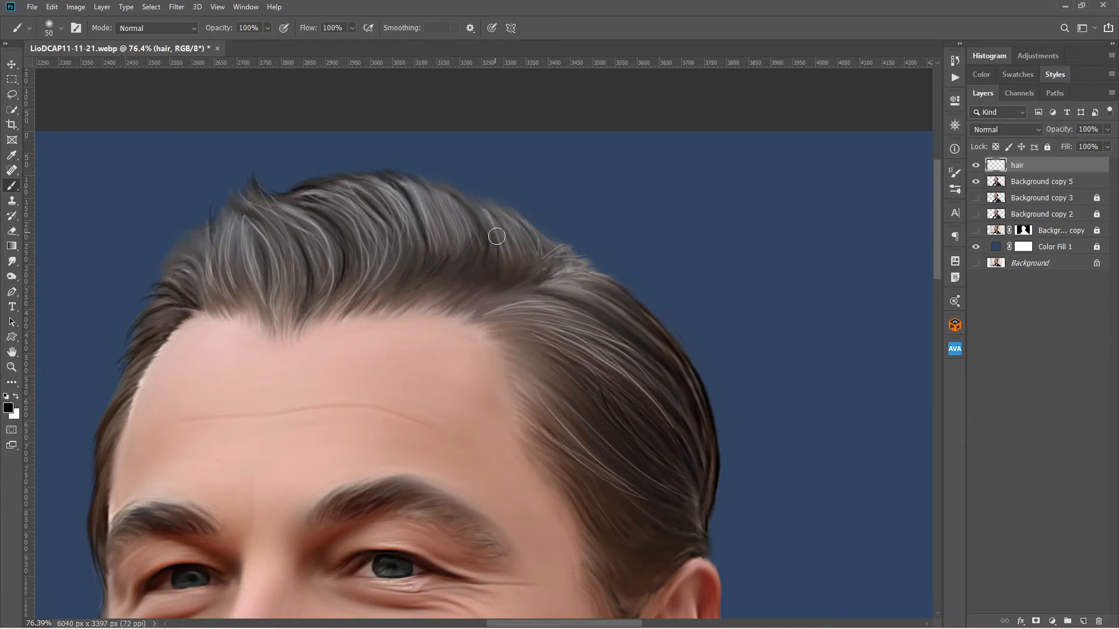
Add a new layer above the hair layer and name it eye light.
left_click(1084, 621)
double_click(1020, 166)
type("eye light")
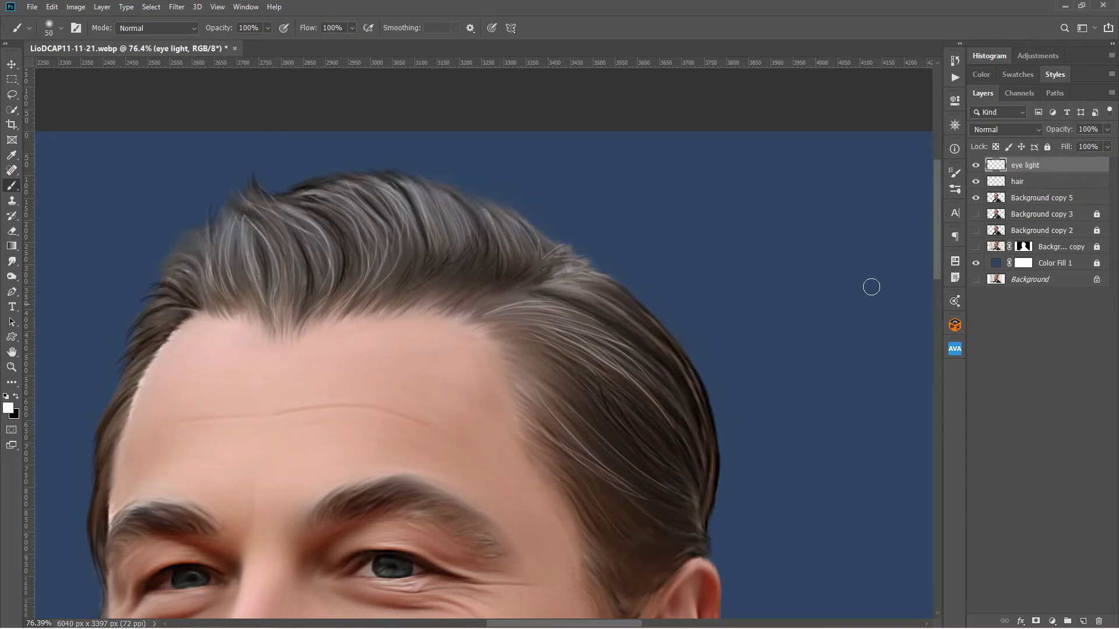
Choose a soft brush preset and paint small white catchlights in both irises at 10 px.
left_click(954, 190)
left_click(722, 168)
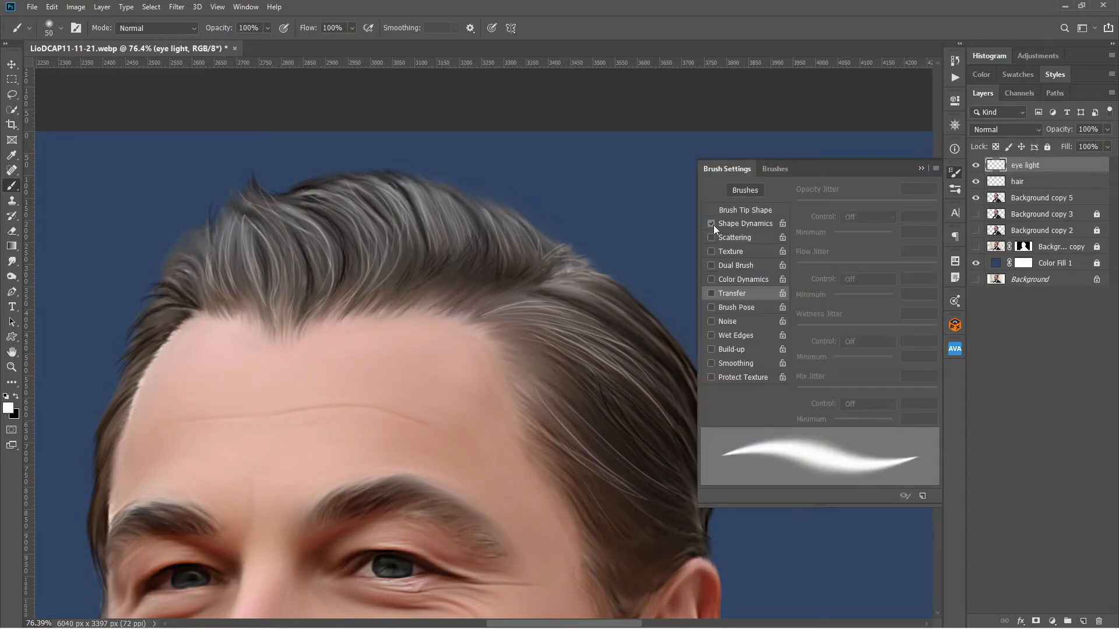
left_click(773, 168)
left_click(763, 269)
left_click(955, 190)
scroll(408, 566, "up", 5)
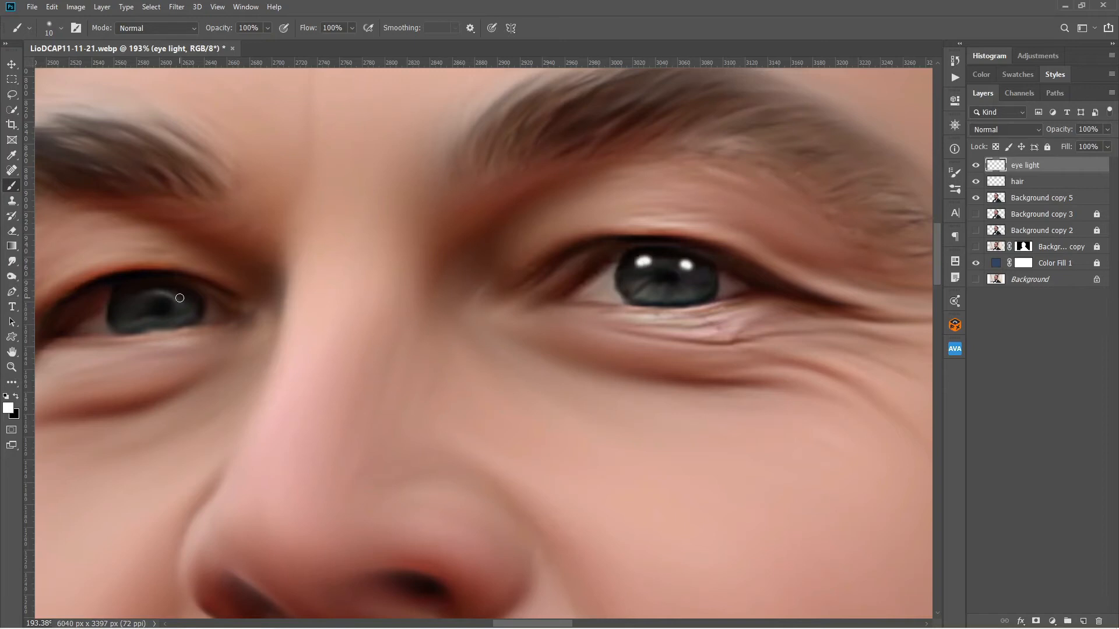
Lower the eye light layer to 70% opacity and soften the catchlights with the Eraser at 16% opacity.
left_click(12, 230)
left_click_drag(215, 28, 173, 50)
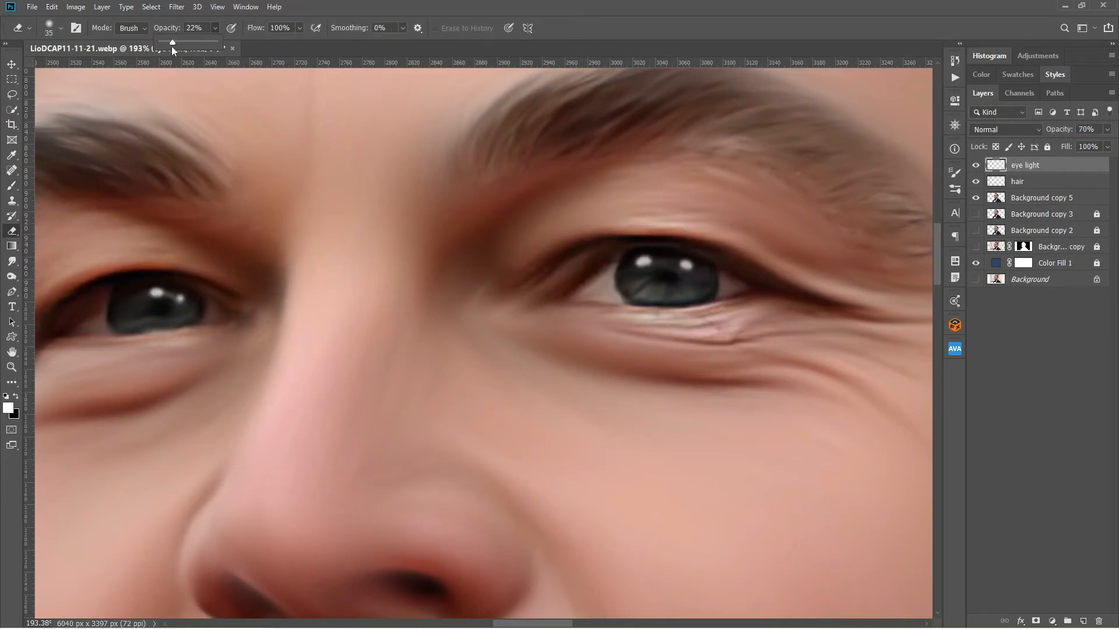
scroll(715, 477, "up", 1)
left_click_drag(694, 475, 753, 466)
On a new layer, paint pale olive-green reflections inside both irises with a 9 px brush at 10% opacity.
left_click(1083, 622)
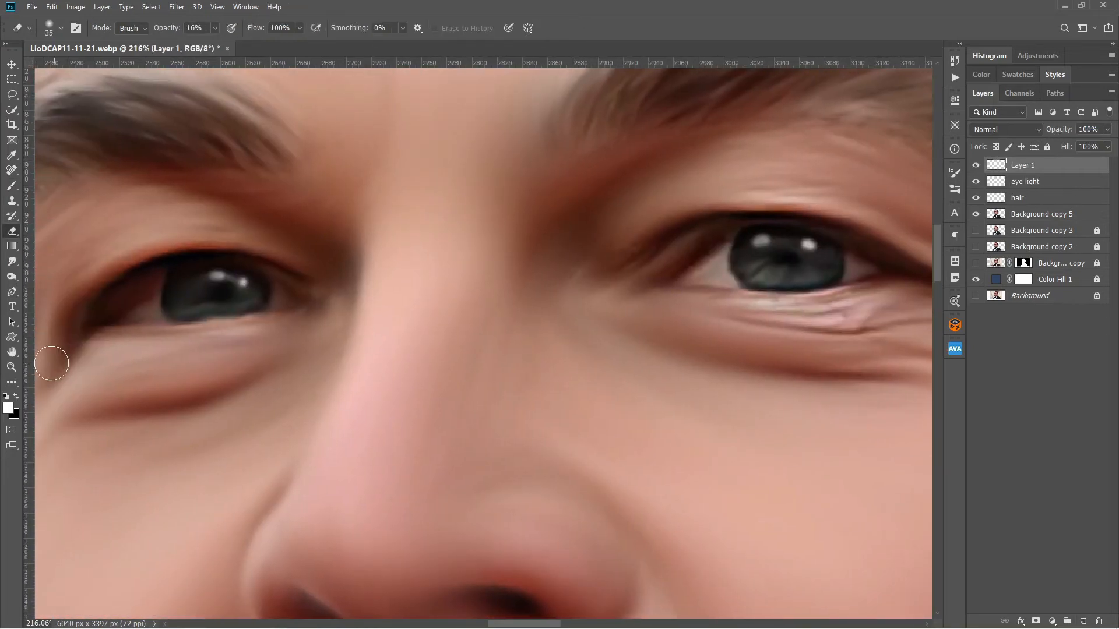
left_click(8, 408)
left_click(785, 288)
left_click(637, 278)
left_click(785, 283)
left_click_drag(679, 263, 657, 213)
left_click(875, 152)
left_click(268, 28)
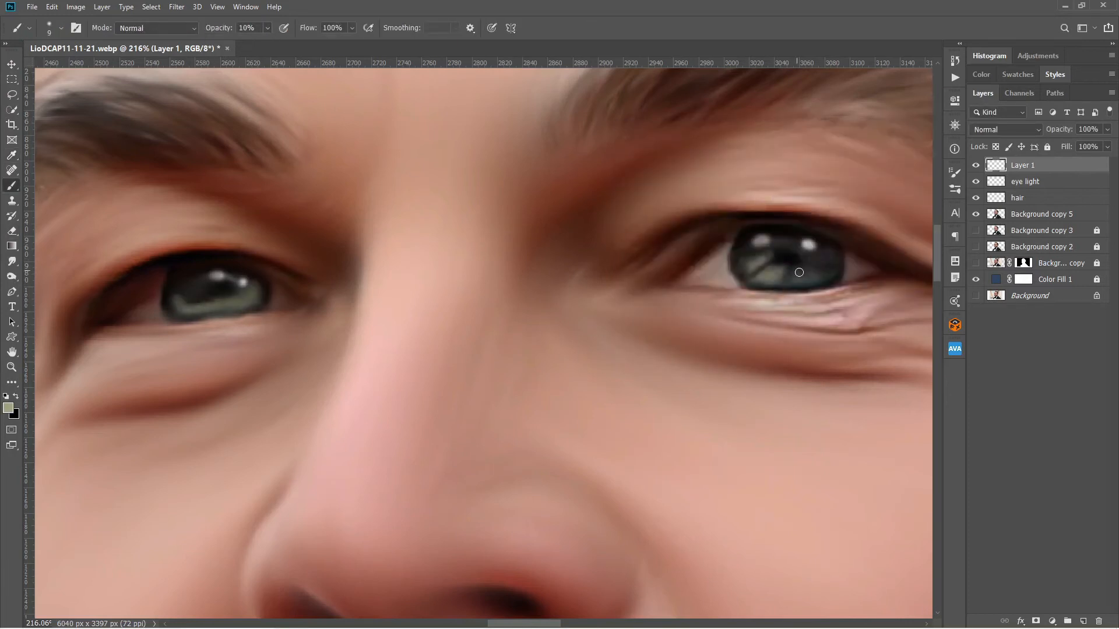
Set the iris reflection layer's blend mode to Screen and its opacity to 50%.
left_click(1006, 129)
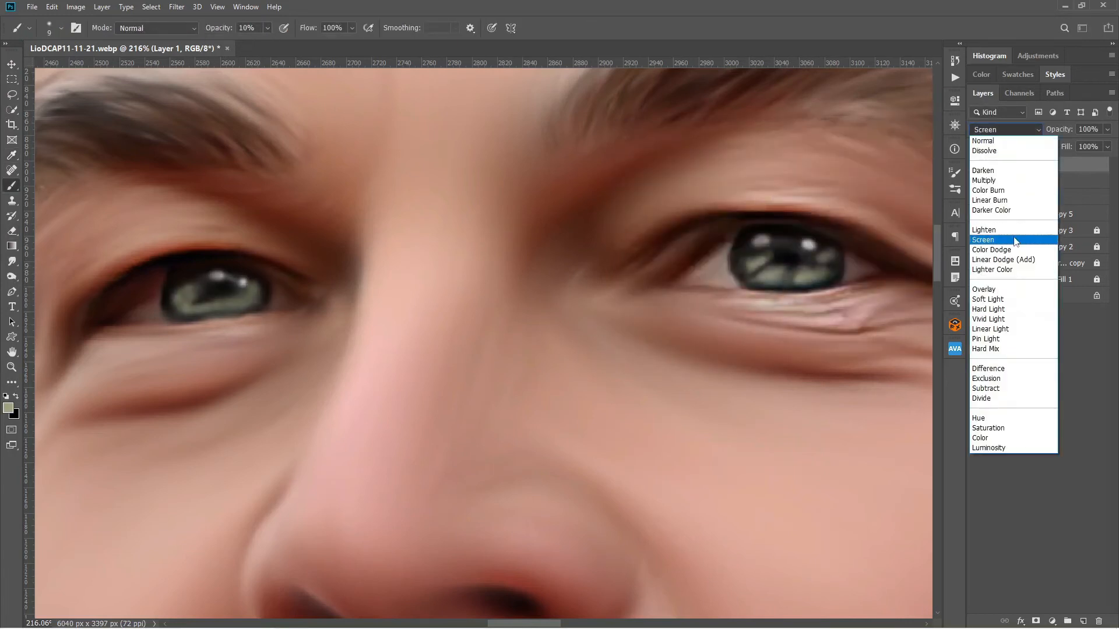
left_click(997, 242)
key("ctrl+0")
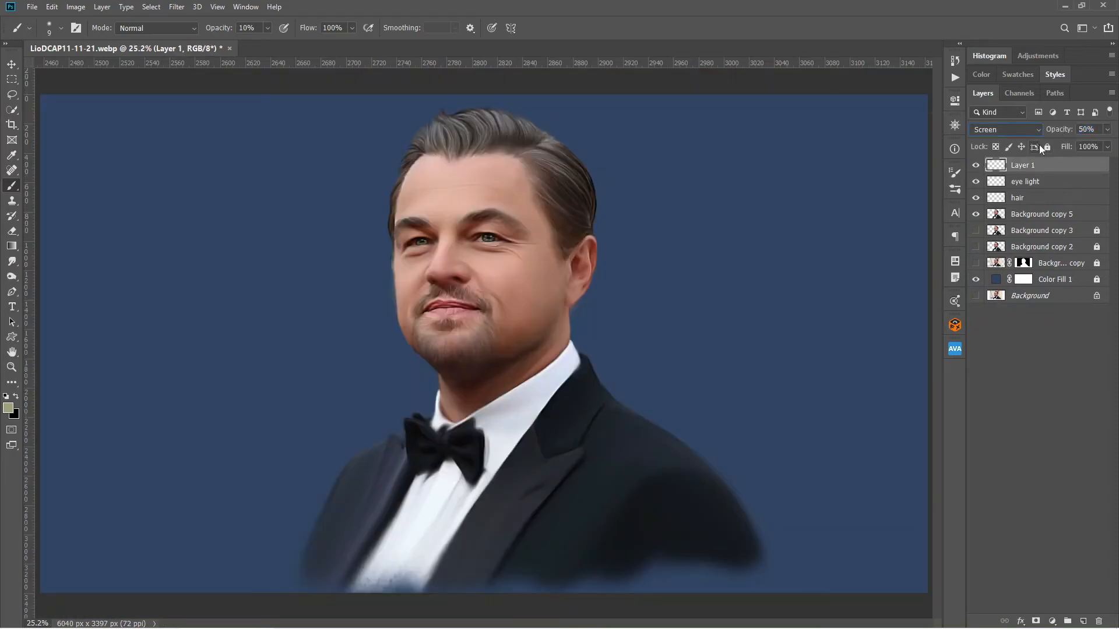
Group the portrait, hair and eye layers, then merge a duplicate of the group above the hidden, locked original.
left_click(1082, 219, "shift")
key("ctrl+g")
key("ctrl+j")
left_click(1024, 178)
left_click(975, 179)
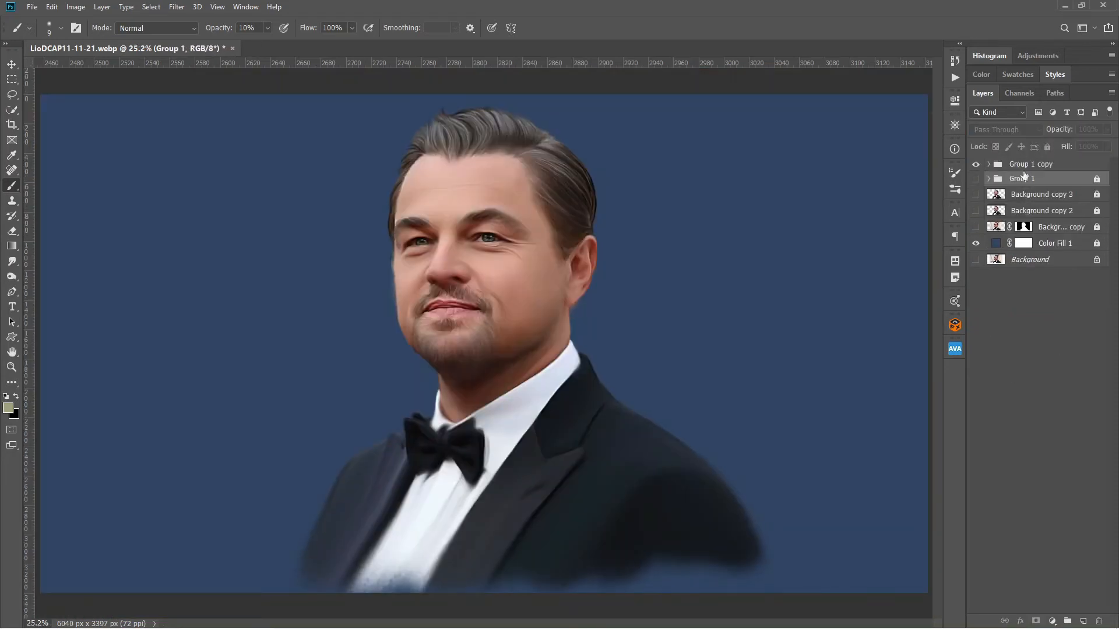
left_click(1027, 165)
key("ctrl+e")
Add a new layer and prepare a large soft brush at 100% opacity with a vivid orange based on the skin hue.
left_click(1084, 621)
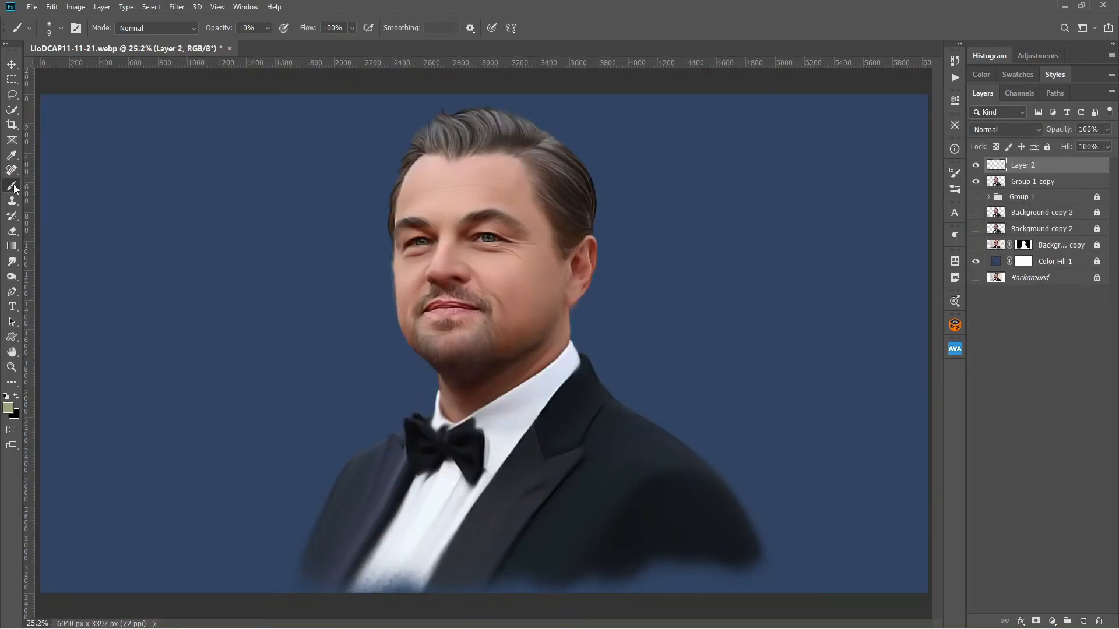
left_click(955, 172)
left_click(954, 172)
right_click(239, 302)
left_click_drag(295, 255, 373, 255)
key("0")
left_click(8, 409)
left_click(527, 259)
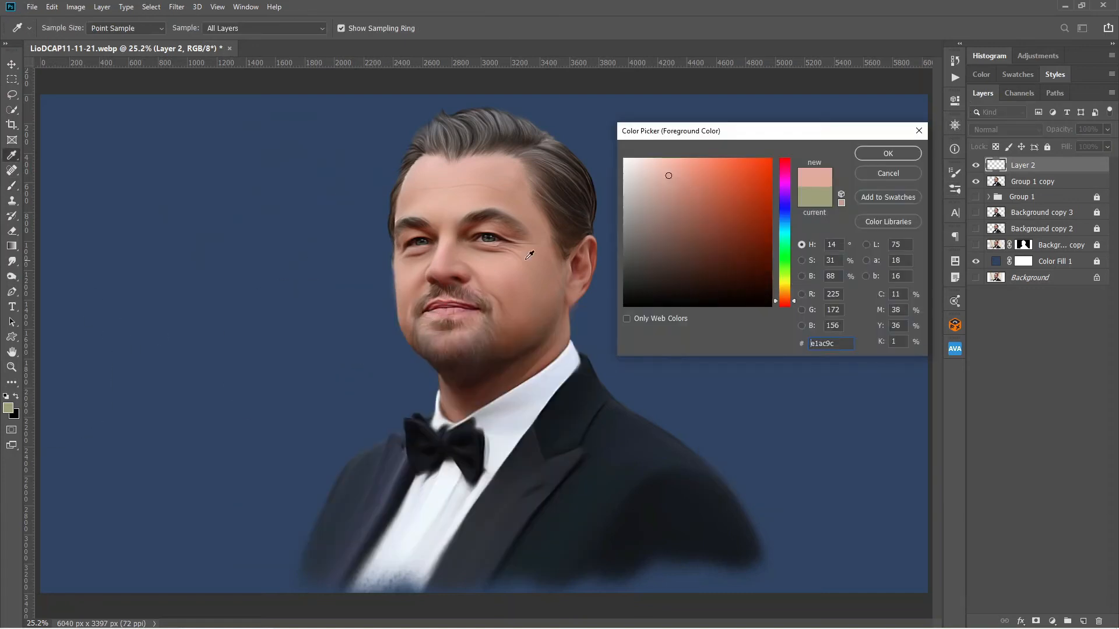
left_click_drag(728, 171, 732, 158)
left_click(888, 153)
Paint orange over the far cheek, ear, side of the forehead and neck.
left_click(541, 276)
left_click(501, 362)
left_click(516, 181)
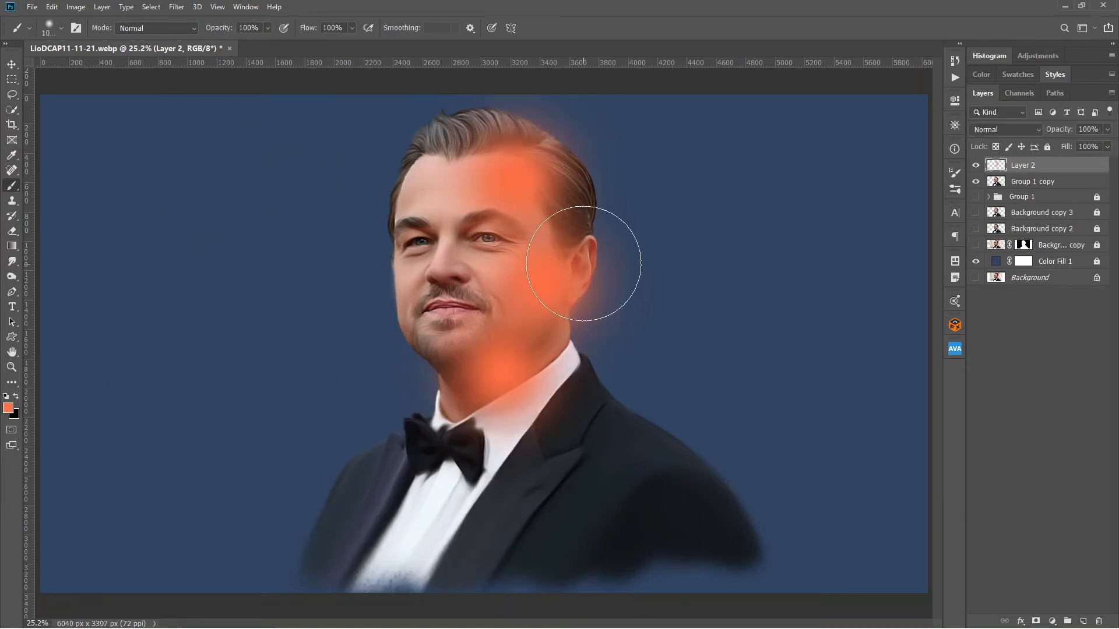
left_click(588, 262)
Clip the orange layer to the merged portrait and set it to Color blend mode at 56% opacity.
left_click(1046, 173, "alt")
left_click(1006, 129)
left_click(979, 437)
left_click_drag(1059, 131, 1049, 134)
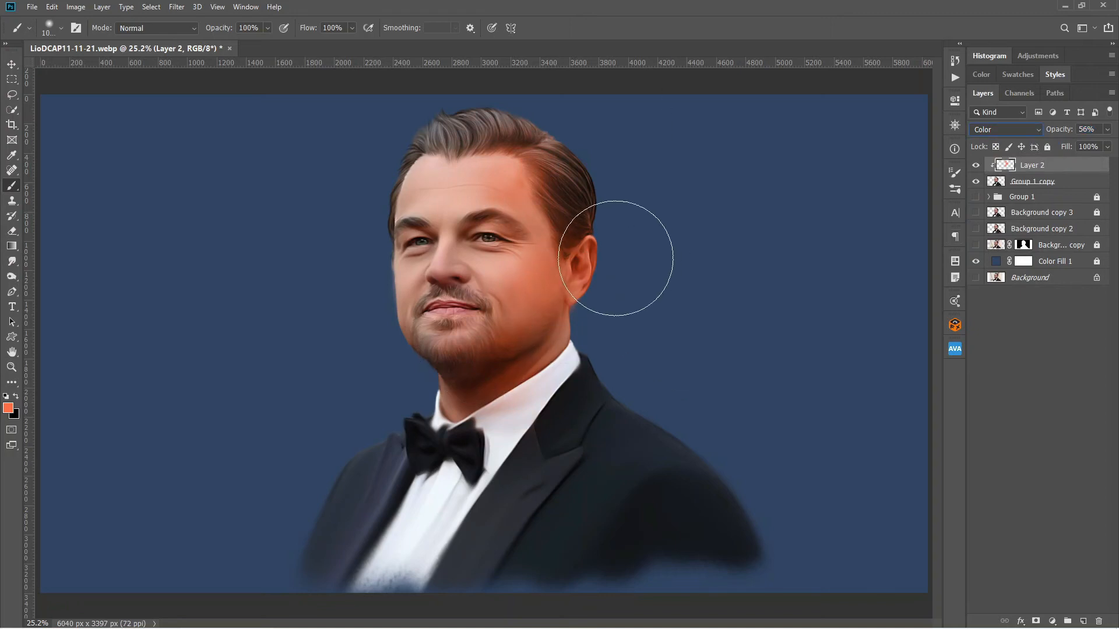
Set the paint colour to yellow-orange ffb24e and tint the near edge of the forehead and cheek.
left_click(9, 408)
left_click(785, 293)
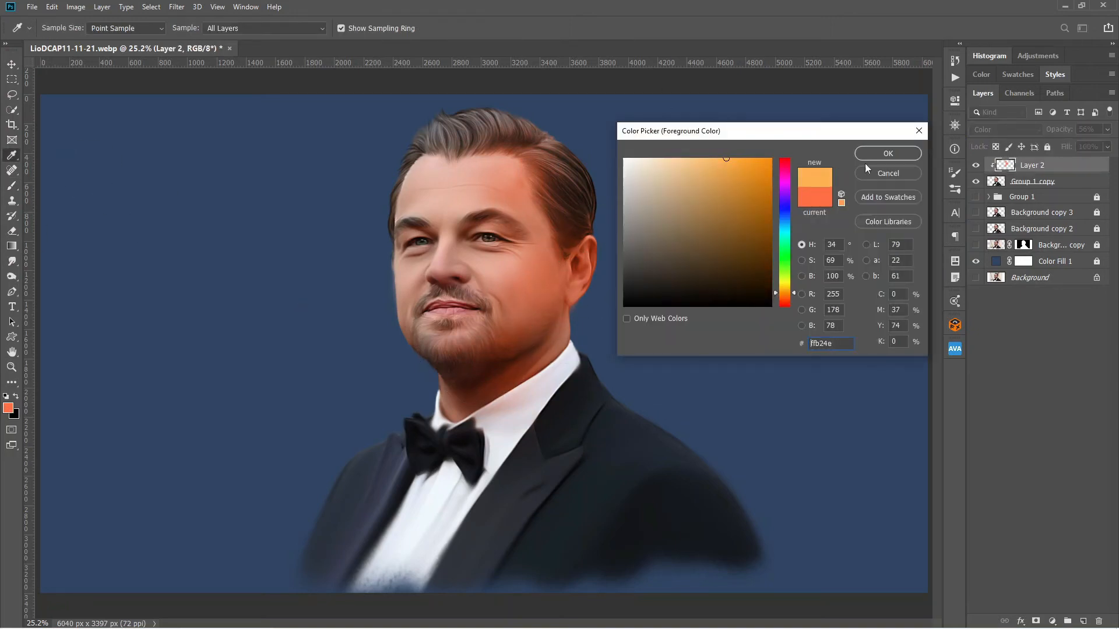
left_click(885, 154)
key("b")
left_click(398, 173)
Change the paint colour to a light peach and tint the centre of the face with a 500 px brush.
left_click(10, 410)
left_click(784, 298)
left_click(696, 160)
left_click(884, 154)
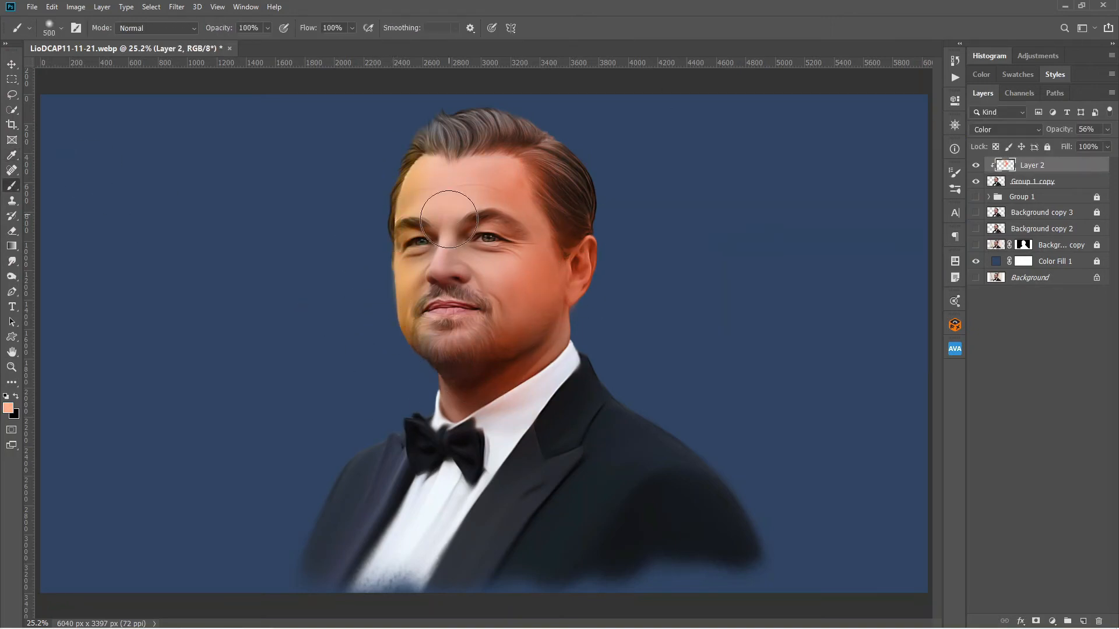
Change the paint colour to a strong blue and tint the back edge of the hair.
left_click(10, 409)
left_click(785, 212)
left_click(753, 169)
left_click(905, 156)
left_click_drag(589, 153, 615, 201)
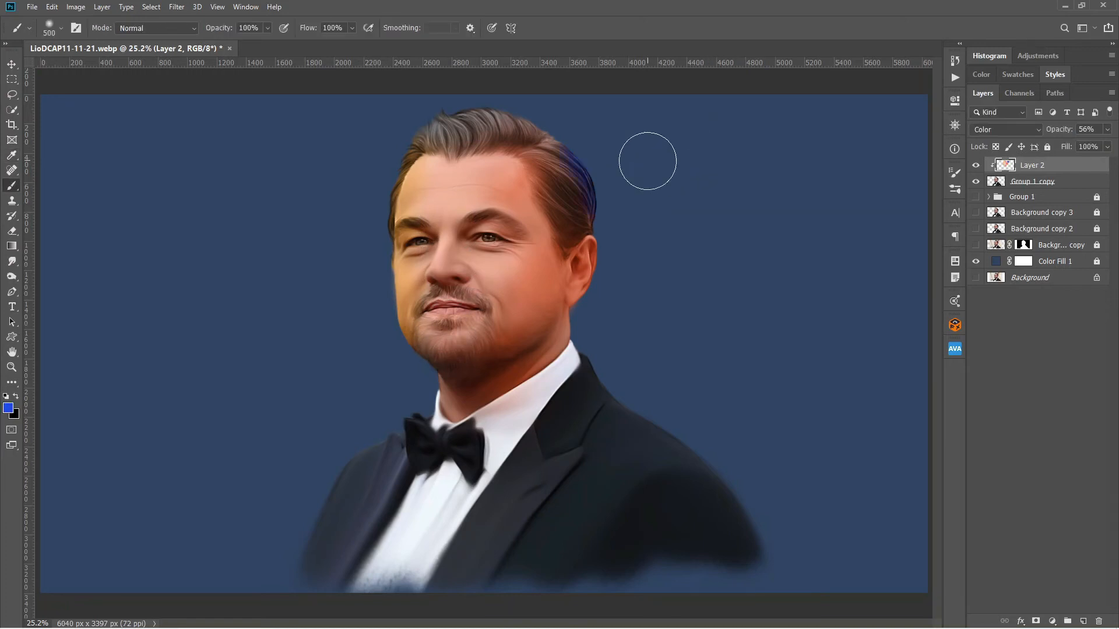
Brush blue through more of the hair with a smaller brush and lower the tint layer's opacity to 46%.
key("ctrl+1")
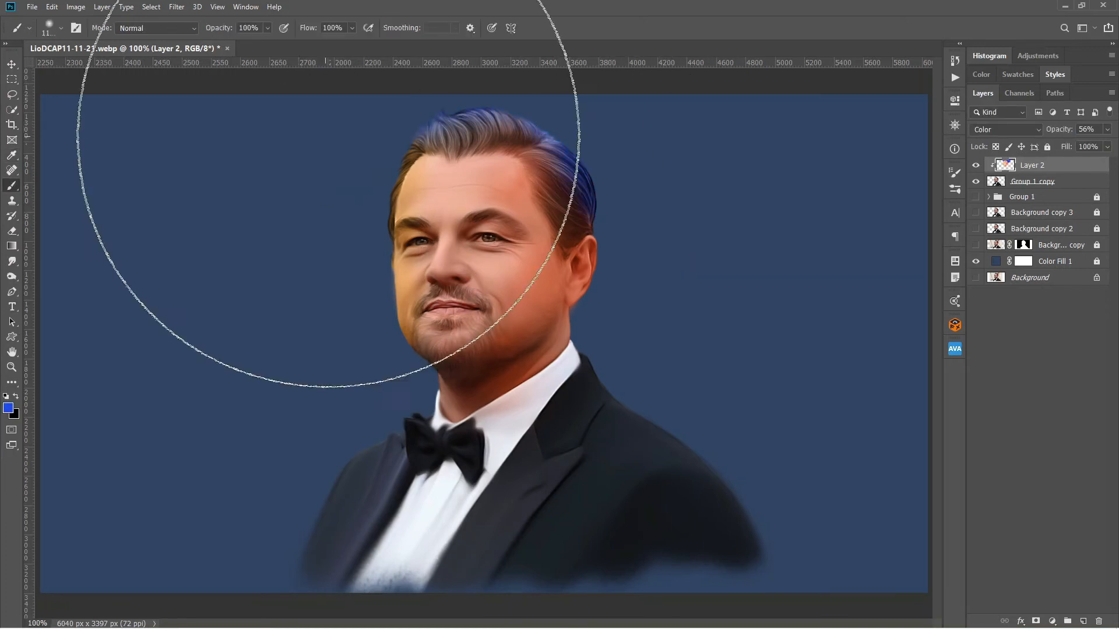
key("bracketleft")
key("bracketleft")
key("bracketleft")
key("bracketleft")
key("bracketleft")
key("bracketleft")
left_click_drag(313, 132, 226, 283)
left_click_drag(233, 361, 594, 177)
key("ctrl+0")
key("v")
left_click_drag(1058, 129, 1049, 134)
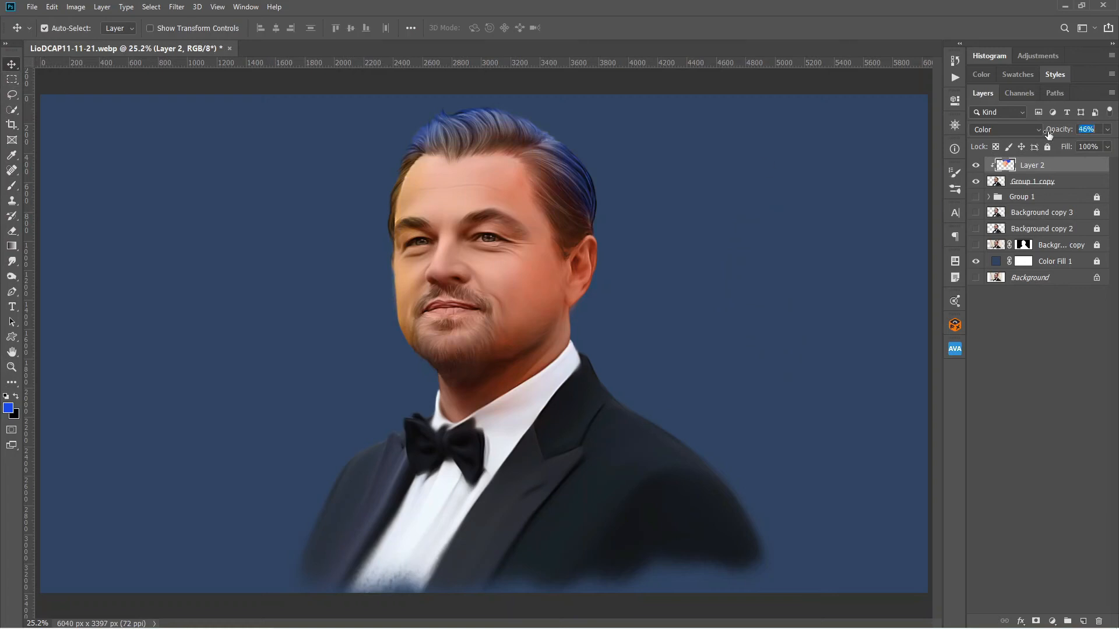
On a new clipped layer, paint soft white face highlights with a 200 px brush at 10% opacity and smudge them smooth.
key("ctrl+alt+shift+n")
key("ctrl+alt+g")
key("d")
key("x")
key("b")
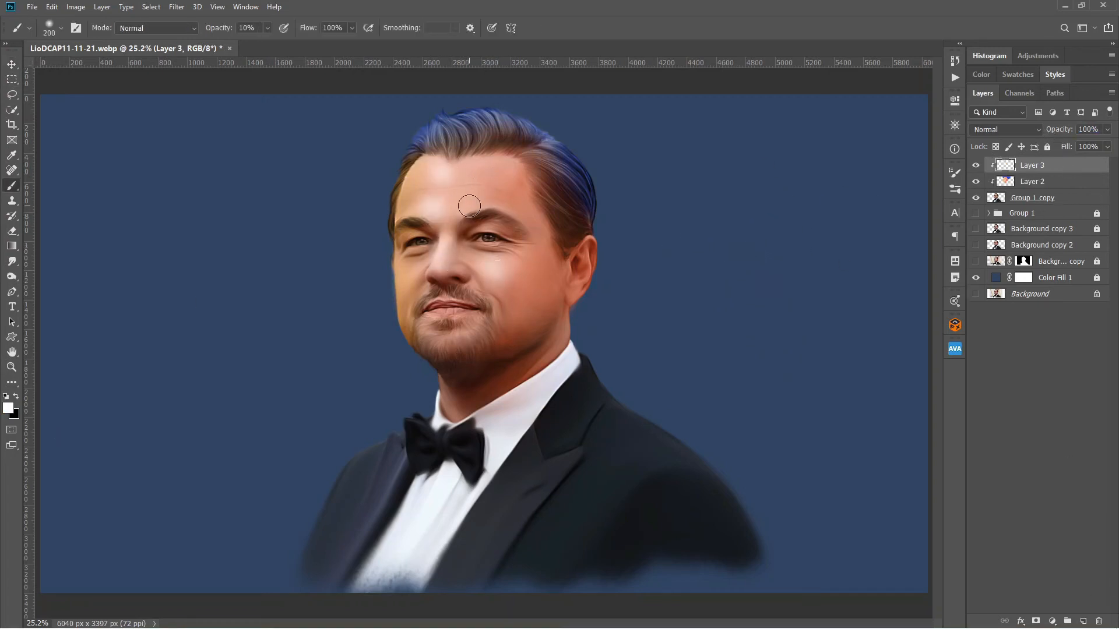
left_click(12, 261)
left_click(954, 190)
left_click(955, 190)
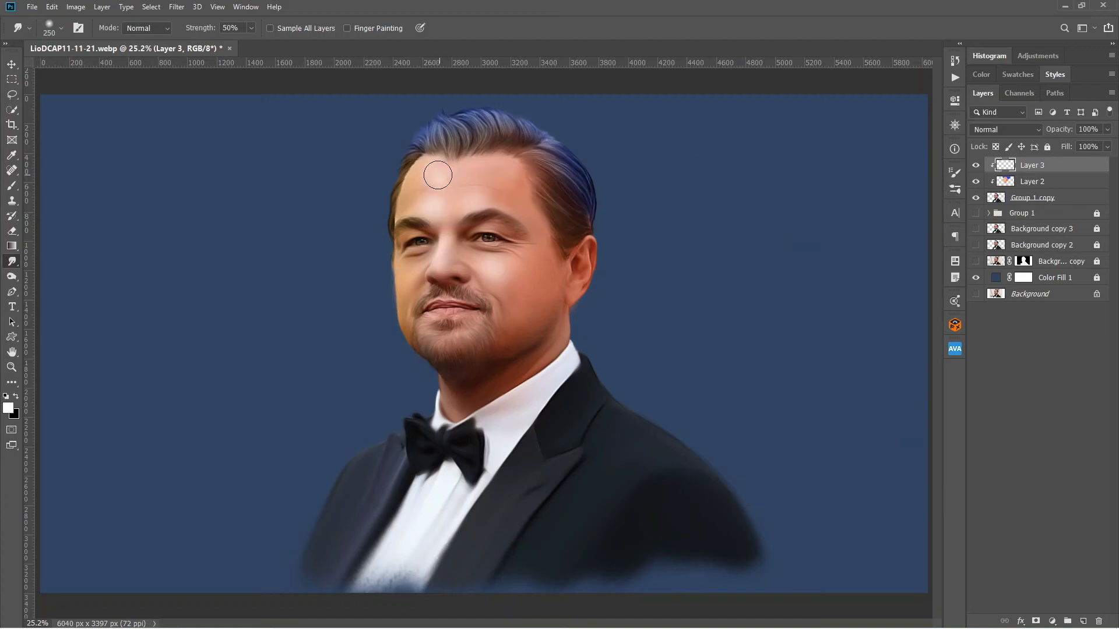
Add a Color Lookup adjustment on top using the filmstock_50.3dl LUT at 100% opacity.
left_click(1052, 621)
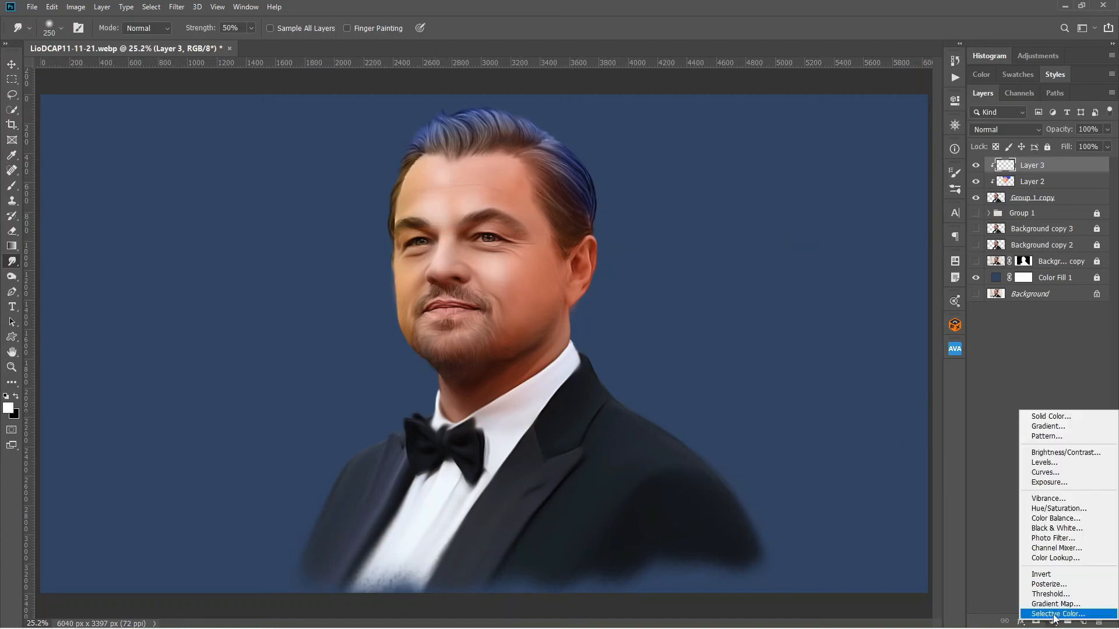
left_click(1046, 558)
left_click(892, 136)
left_click(892, 275)
left_click_drag(1058, 130, 1090, 136)
Fade the filmstock lookup out of the bright tones by splitting the Underlying Layer highlight slider in Blend If.
double_click(1101, 168)
left_click_drag(885, 88, 935, 72)
left_click_drag(885, 316, 809, 316)
left_click_drag(826, 317, 779, 317)
left_click(1009, 90)
Add a second Color Lookup using the Crisp_Winter.look LUT and clip both lookups to the portrait.
left_click(1052, 621)
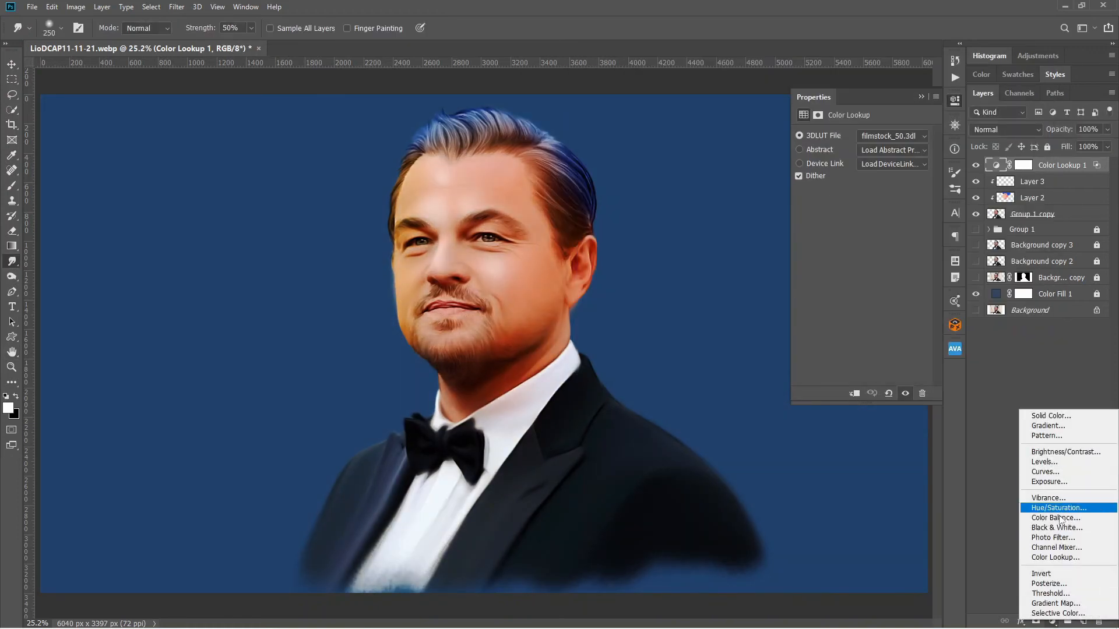
left_click(1055, 558)
left_click(893, 135)
left_click(897, 239)
left_click(1047, 190, "alt")
left_click(1068, 173, "alt")
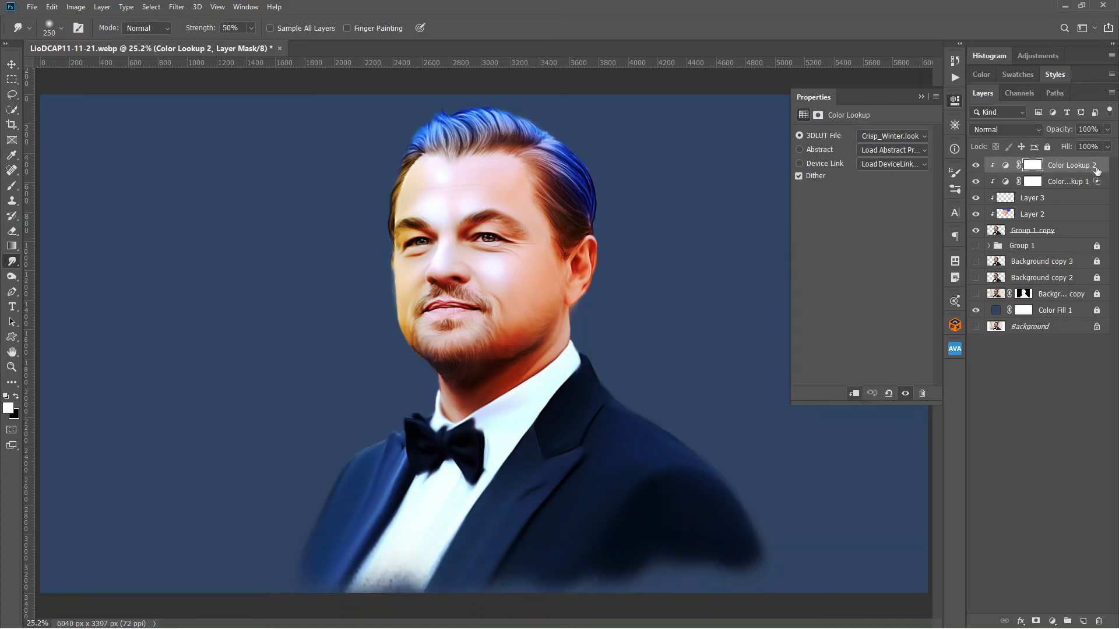
Split the Crisp_Winter lookup's Underlying Layer shadow slider in Blend If to 129 / 216.
double_click(1098, 170)
left_click_drag(737, 317, 864, 317)
left_click_drag(827, 318, 812, 318)
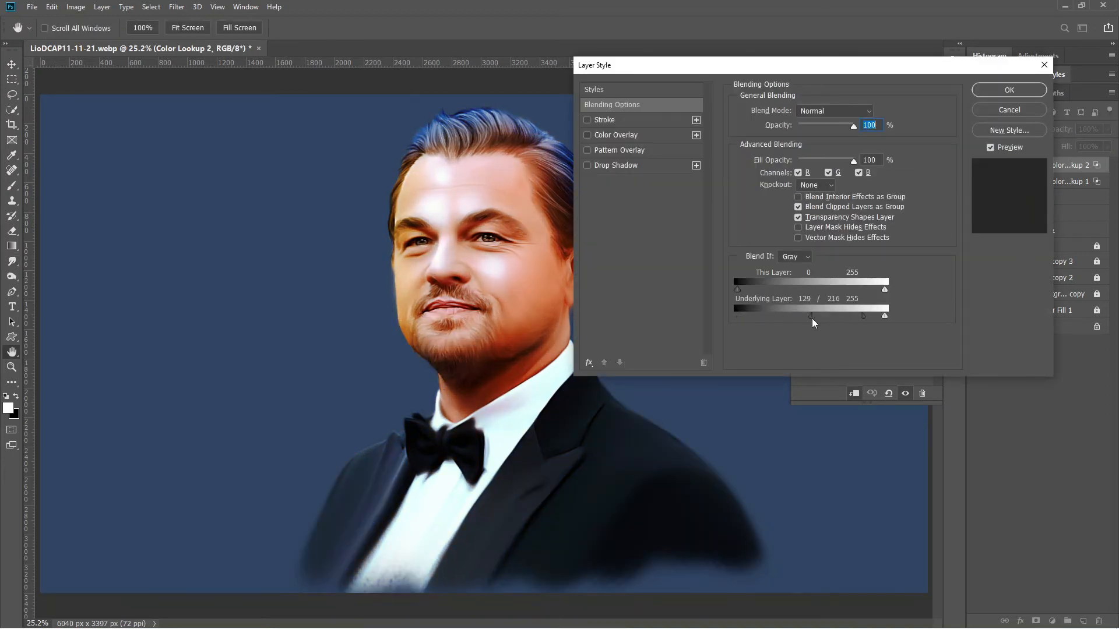
left_click(1009, 90)
Add a Gradient Map clipped above the lookups with an olive-to-gold gradient and set it to Soft Light.
left_click(1067, 182)
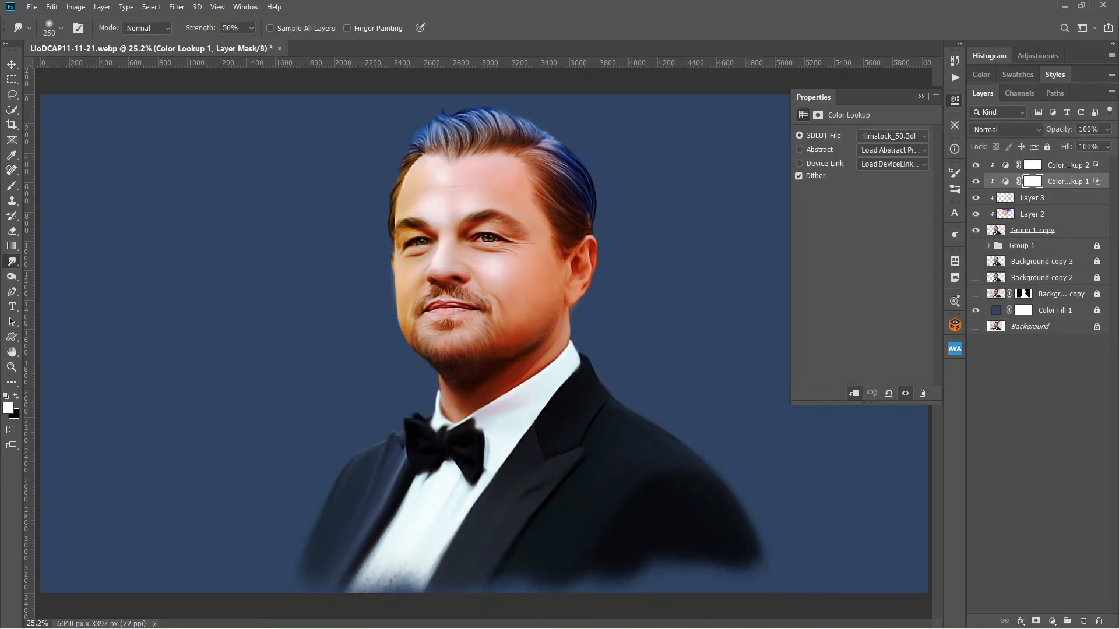
left_click(1069, 166)
left_click(1052, 621)
left_click(1056, 603)
left_click(1068, 173, "alt")
left_click(858, 138)
left_click(974, 182)
left_click(1037, 102)
left_click(1007, 130)
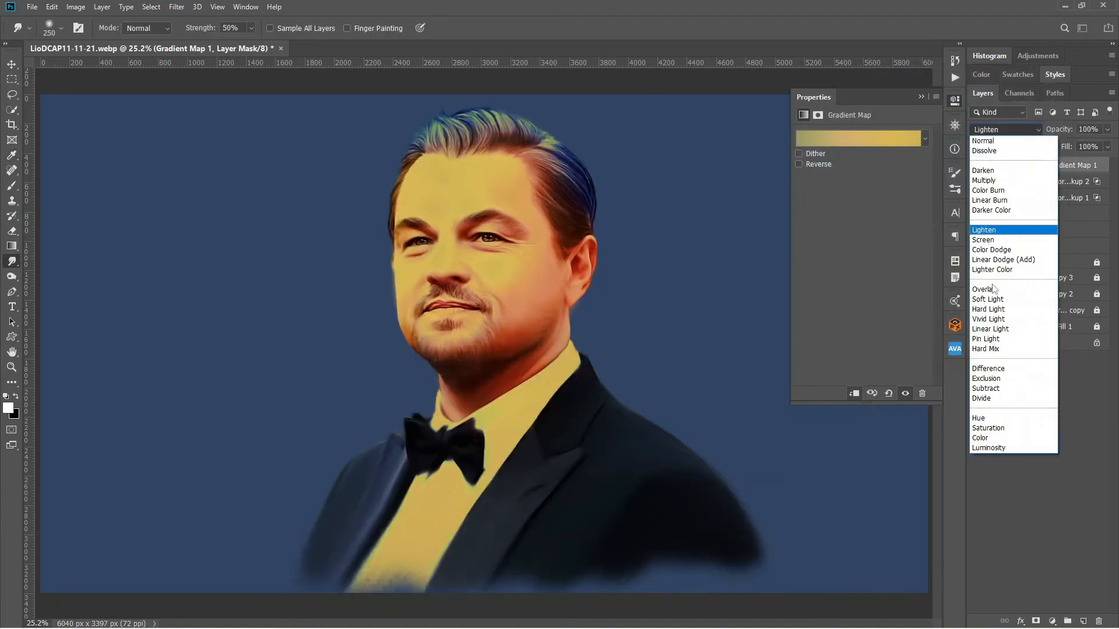
left_click(993, 300)
Change the Gradient Map to an olive-to-orange-to-red gradient and lower its opacity to 72%.
left_click(858, 139)
left_click(996, 338)
left_click(996, 338)
left_click(1037, 101)
left_click_drag(1052, 131, 1035, 133)
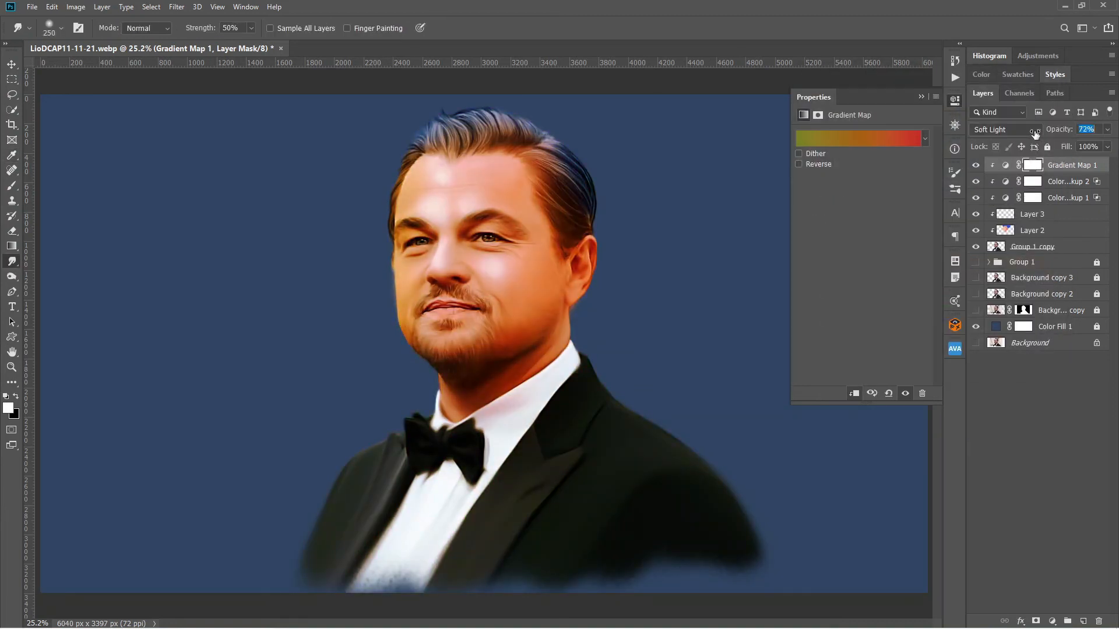
left_click(954, 101)
Add a new layer directly above the colour fill background and prepare an enlarged soft brush at 20% opacity.
left_click(1056, 327)
left_click(1084, 622)
left_click(955, 189)
left_click(704, 235)
left_click(704, 236)
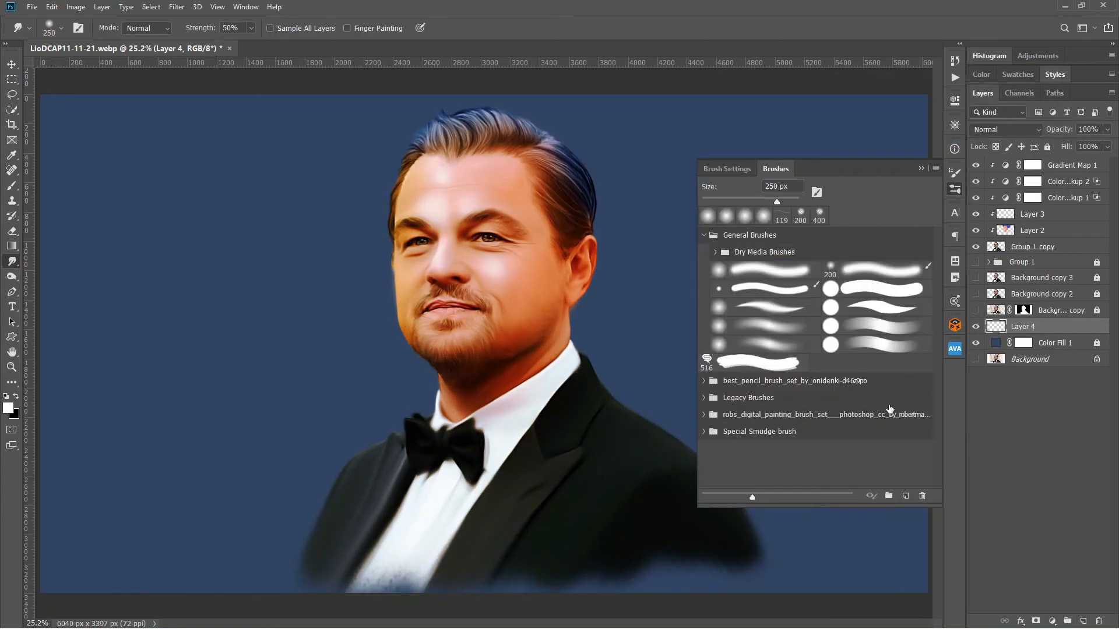
left_click(738, 169)
key("F5")
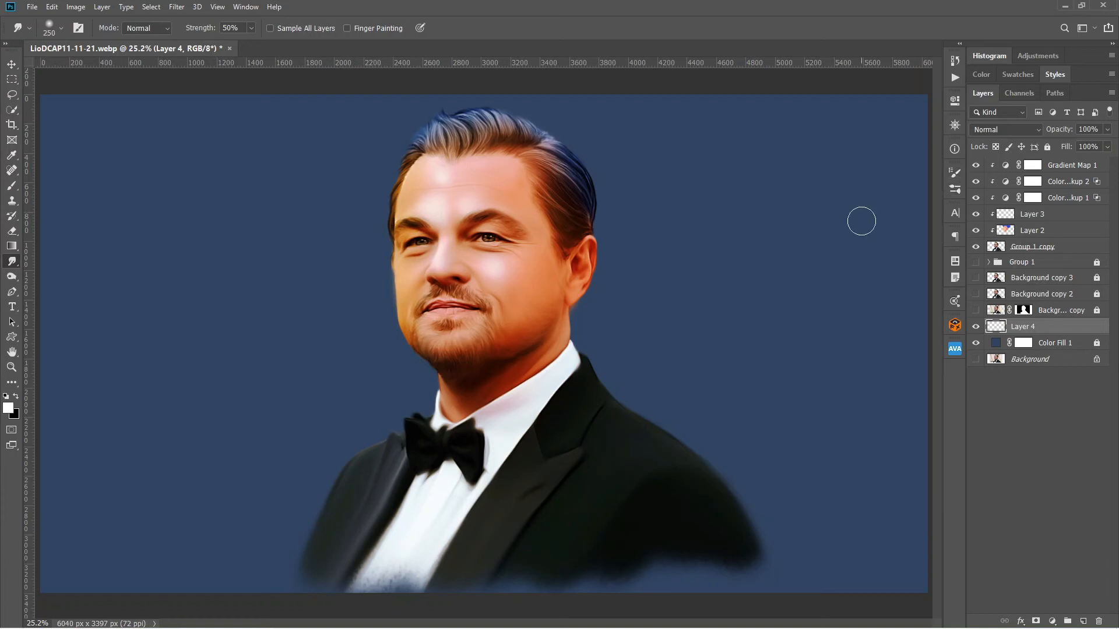
left_click(11, 186)
left_click_drag(780, 408, 758, 407)
key("bracketright")
key("bracketright")
key("bracketright")
key("bracketright")
key("bracketright")
key("bracketright")
key("bracketright")
key("bracketright")
key("bracketright")
key("bracketright")
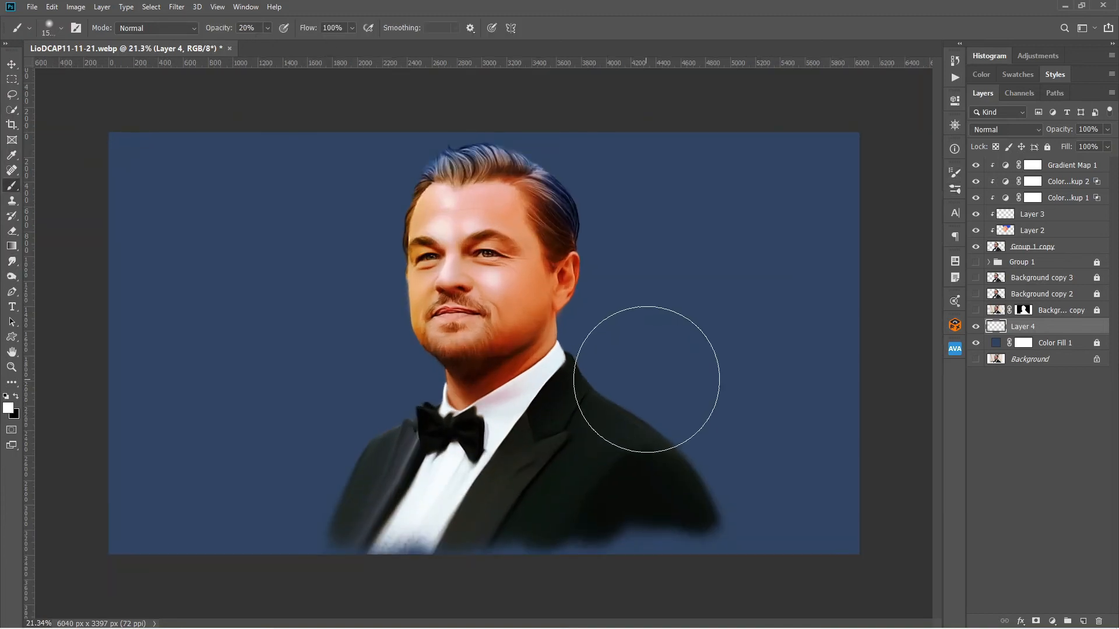
Pick a saturated blue and paint a soft glow on the background around the face and shoulders.
left_click(8, 408)
left_click(785, 216)
left_click(759, 189)
left_click(875, 155)
left_click(587, 341)
left_click_drag(385, 327, 338, 508)
left_click(655, 430)
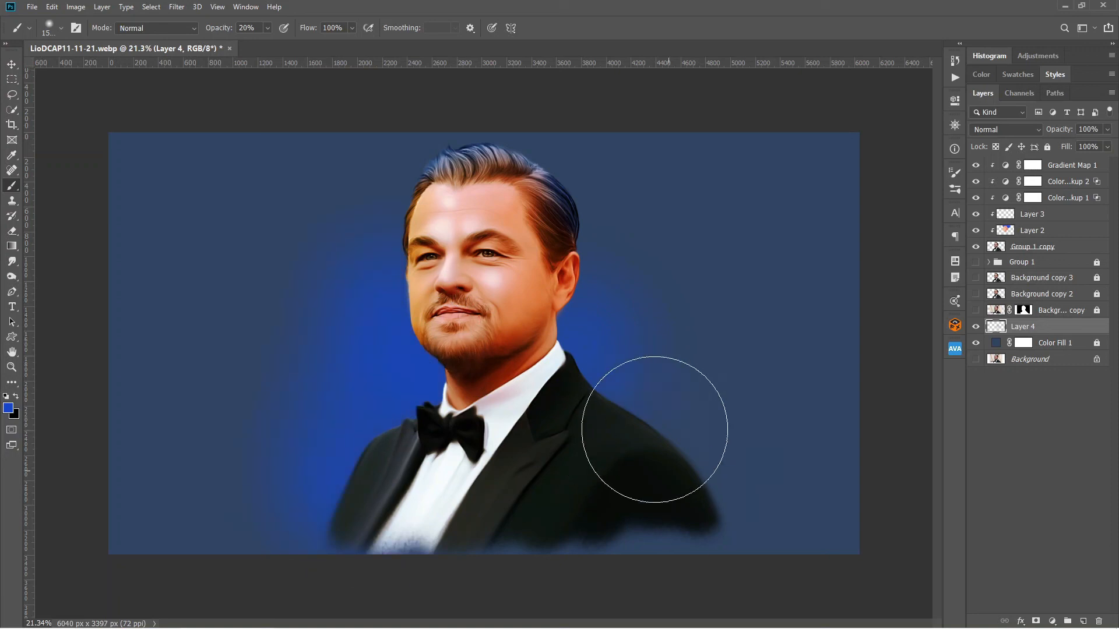
left_click(353, 375)
Switch to a bright red, enlarge the brush and paint soft glows above the head and on both sides of the background.
left_click(9, 409)
left_click(785, 307)
left_click(743, 168)
left_click(887, 154)
left_click(666, 194)
key("bracketright")
key("bracketright")
key("bracketright")
key("bracketright")
key("bracketright")
key("bracketright")
key("bracketright")
key("bracketright")
key("bracketright")
key("bracketright")
left_click(404, 185)
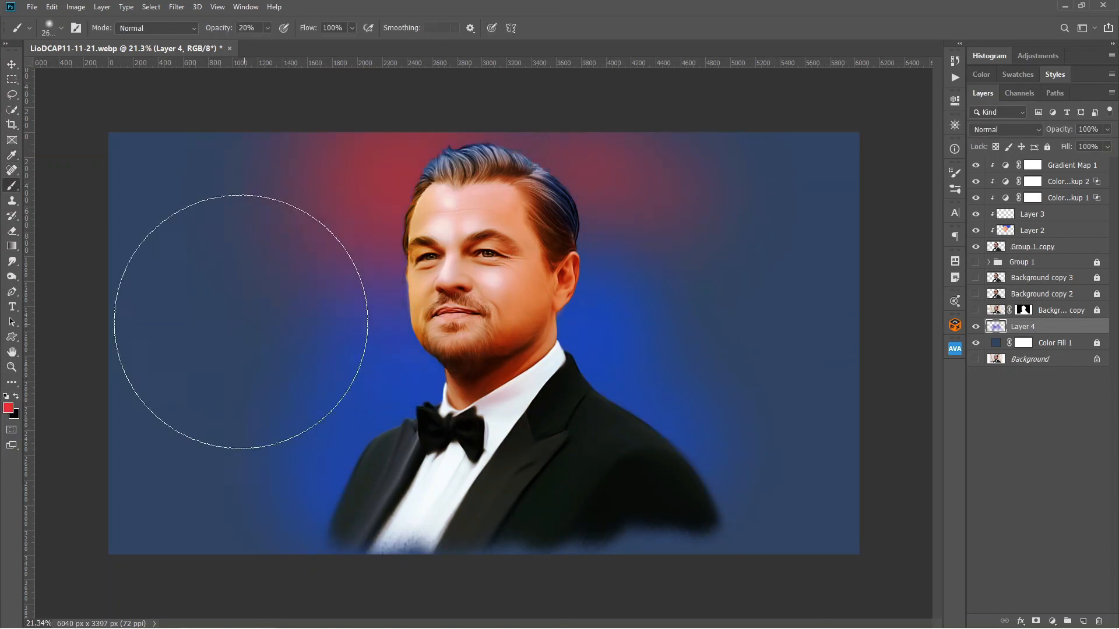
left_click(240, 322)
left_click(728, 468)
right_click(571, 231)
Set the paint colour to yellow eeda2d and paint soft glows in the outer areas and corners of the background.
left_click(8, 408)
left_click(785, 284)
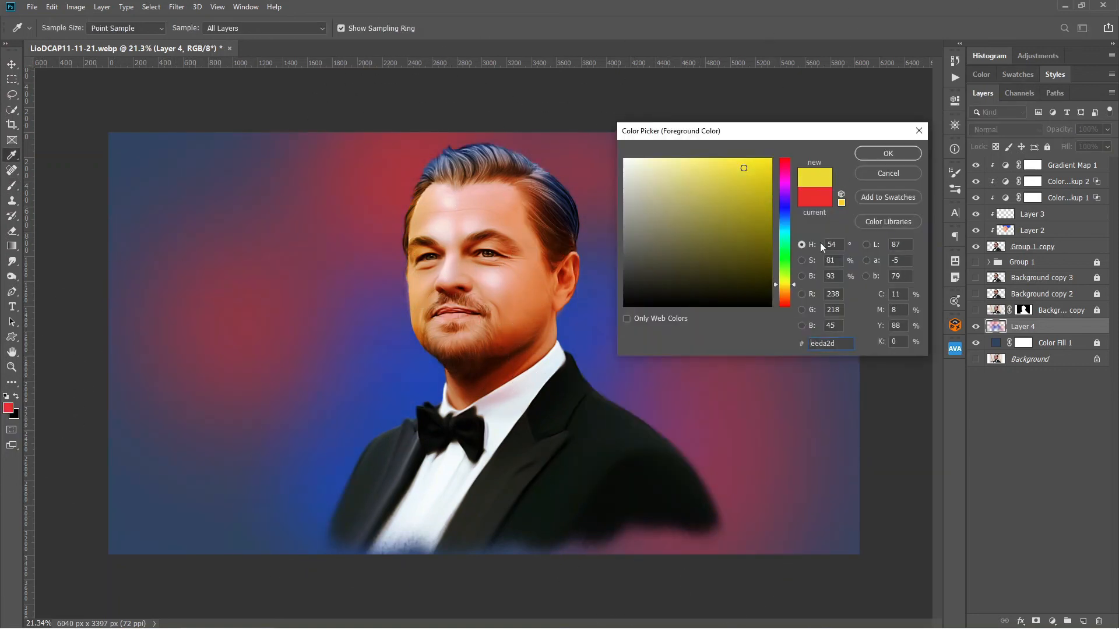
left_click(887, 154)
left_click(750, 233)
left_click(215, 454)
left_click(187, 188)
left_click(822, 493)
left_click(178, 193)
Set the paint colour to a medium green, shrink the brush and paint soft glows on the lower background on both sides of the suit.
left_click(8, 408)
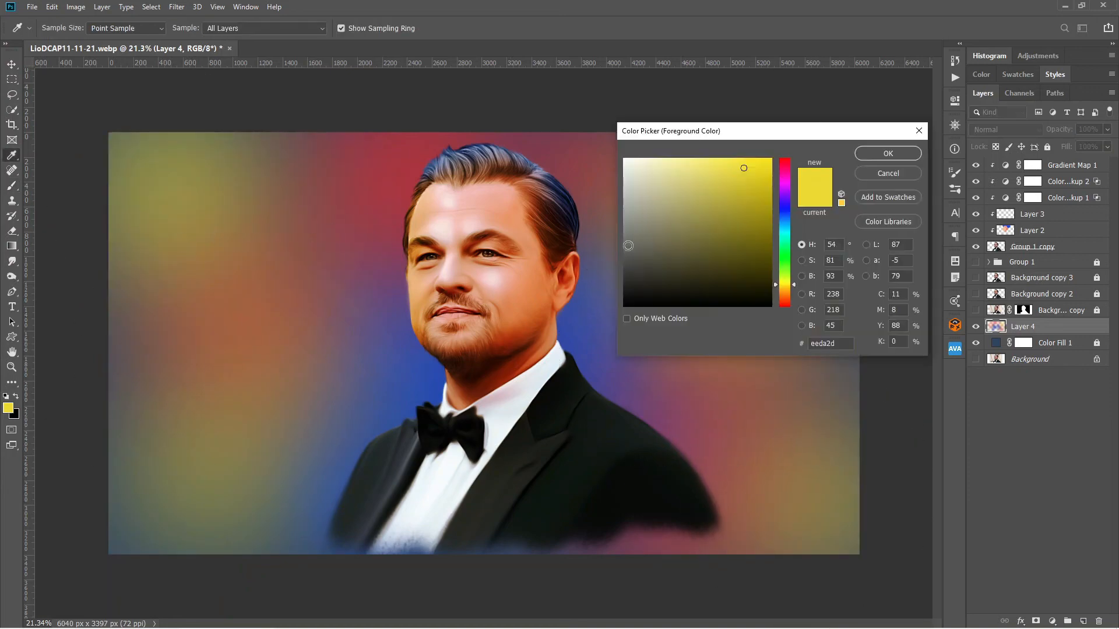
left_click(785, 255)
left_click(741, 223)
left_click(887, 154)
key("bracketleft")
key("bracketleft")
key("bracketleft")
key("bracketleft")
key("bracketleft")
key("bracketleft")
left_click(349, 521)
left_click(625, 537)
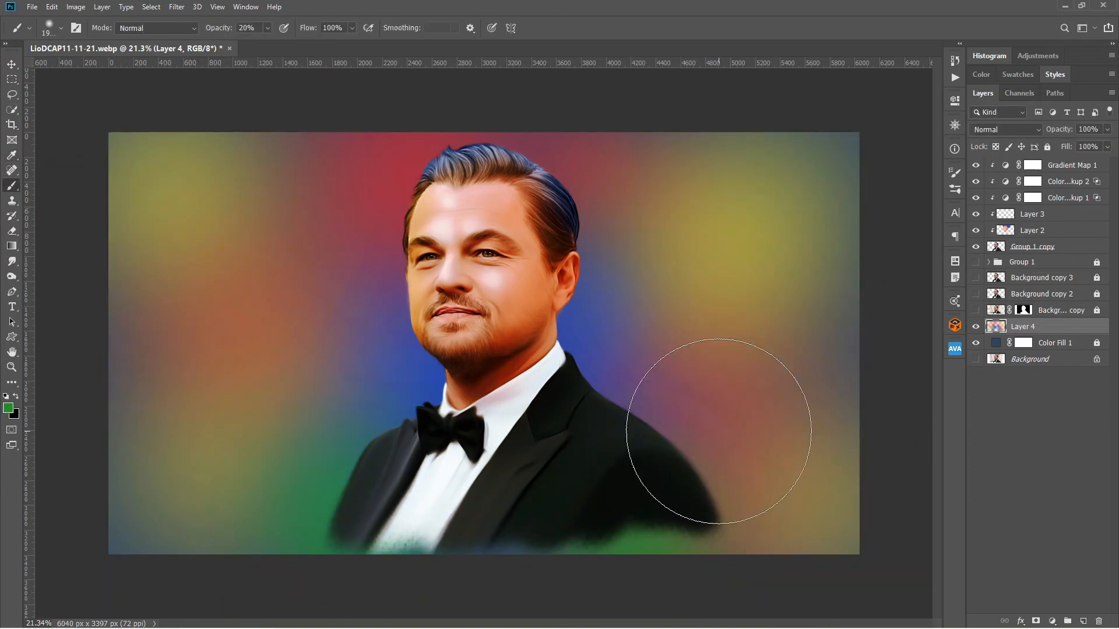
left_click(13, 64)
key("alt+Tab")
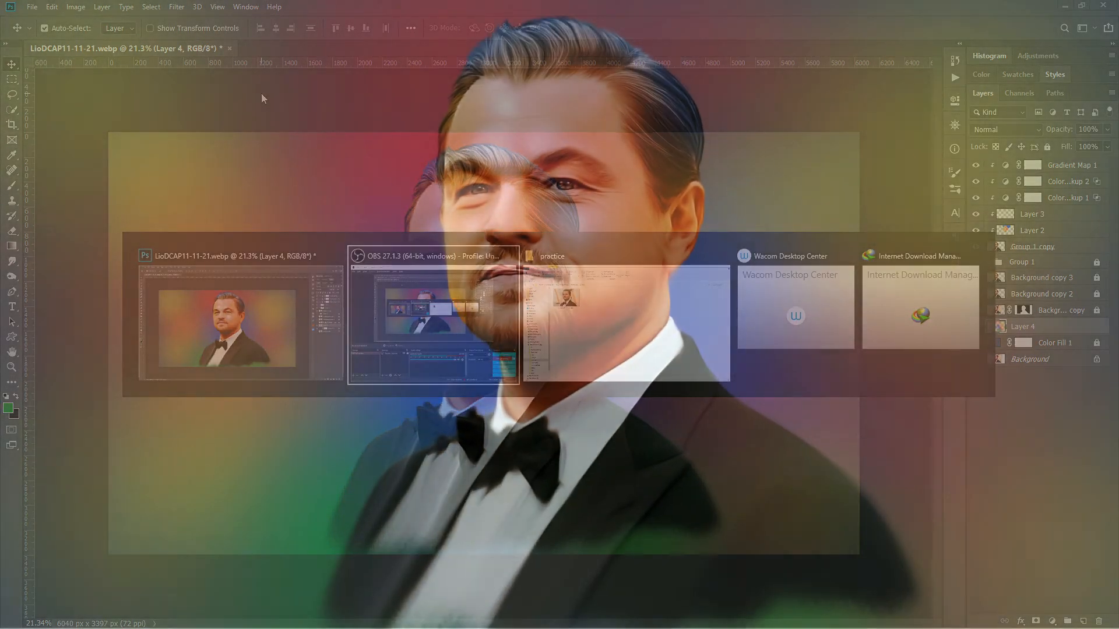